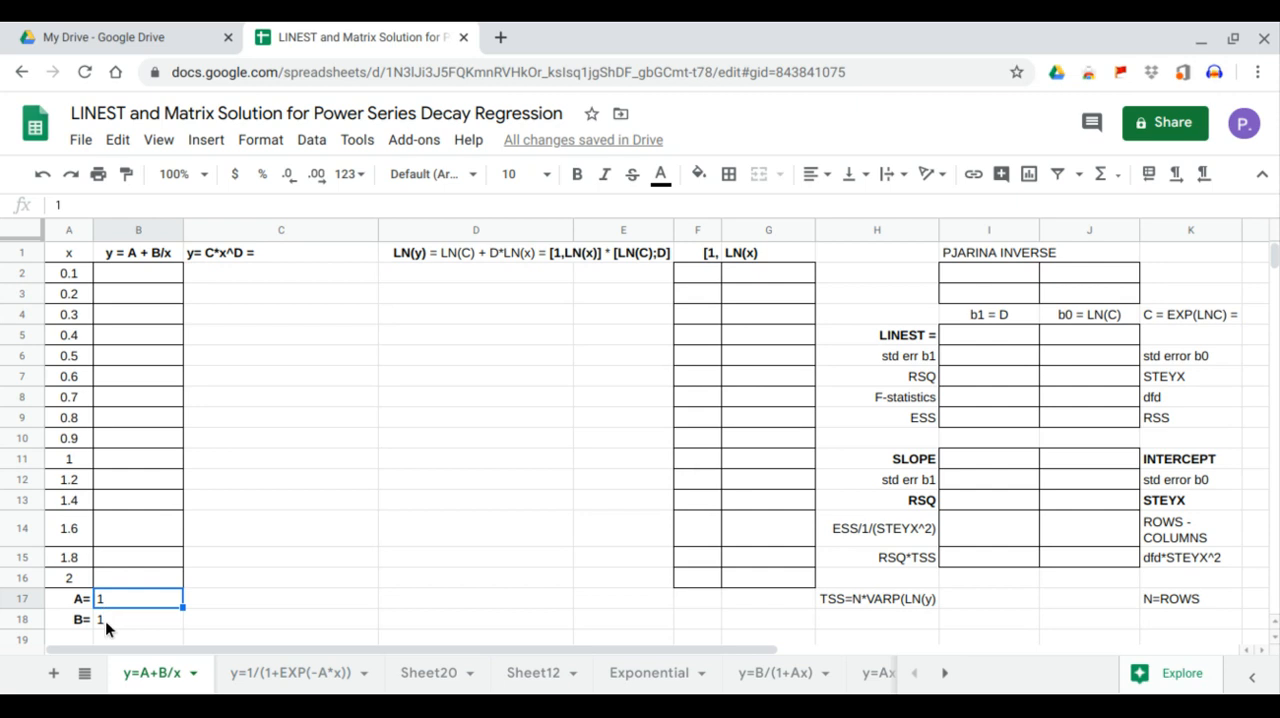
Compute the y = A + B/x column from B2 with the array formula =arrayformula(B17+B18/A2:A16)
{"action": "left_click", "coordinate": [107, 620]}
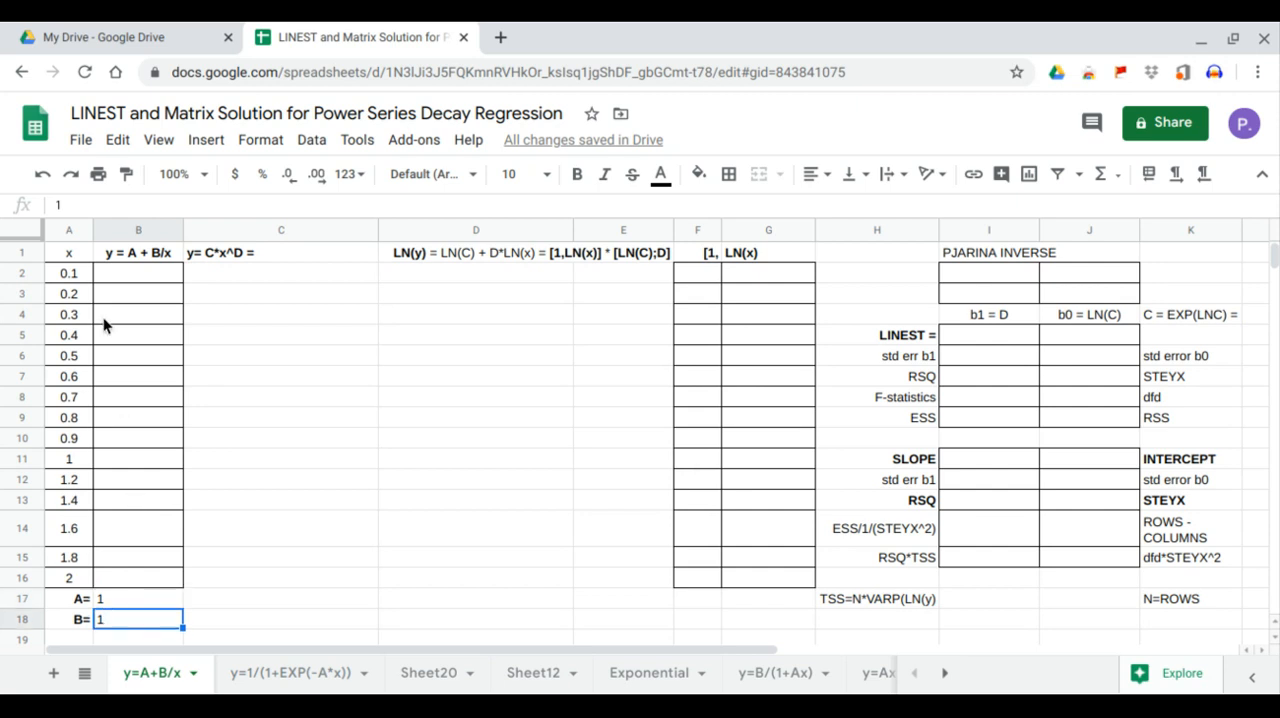
{"action": "left_click_drag", "start_coordinate": [72, 278], "coordinate": [77, 558]}
{"action": "left_click", "coordinate": [155, 278]}
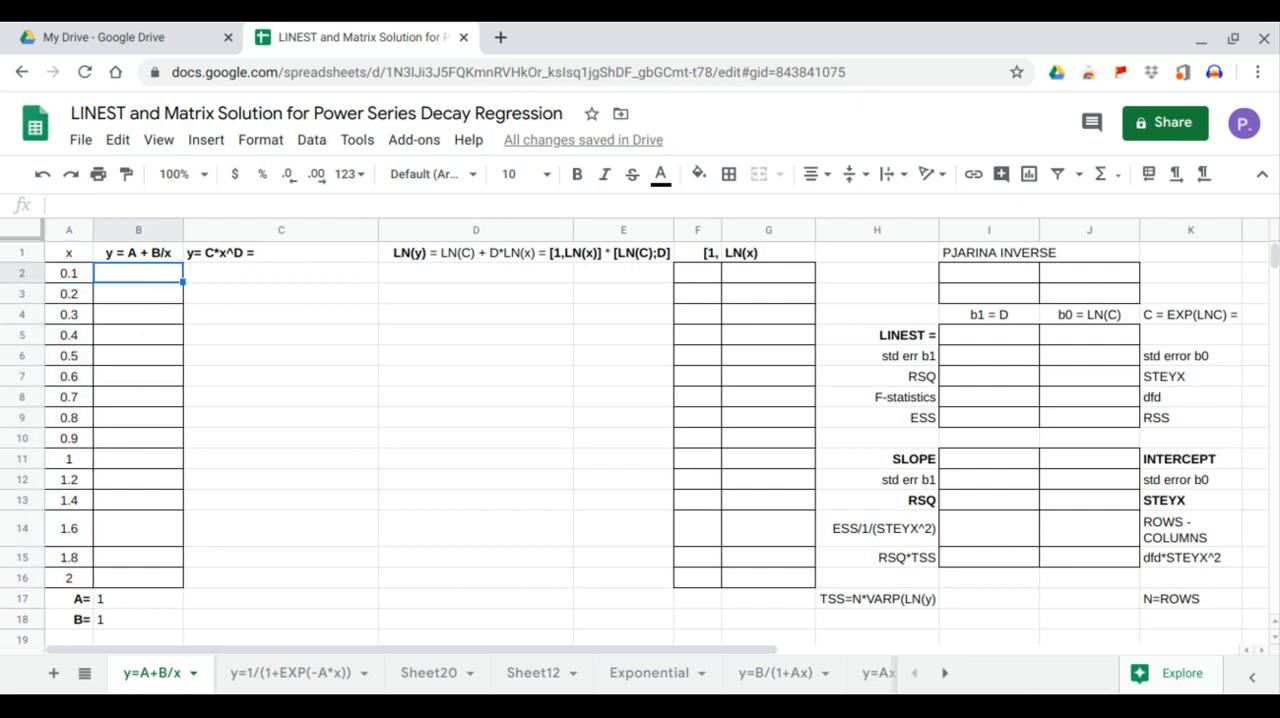
{"action": "type", "text": "="}
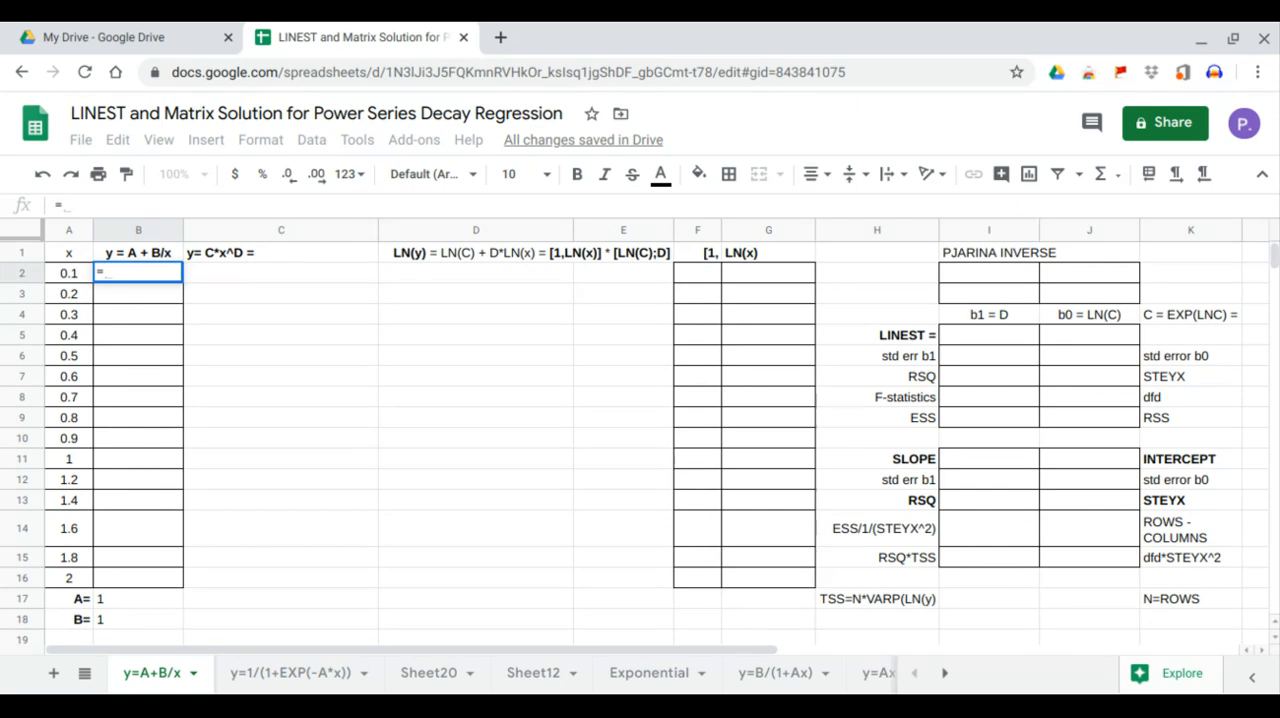
{"action": "type", "text": "arra"}
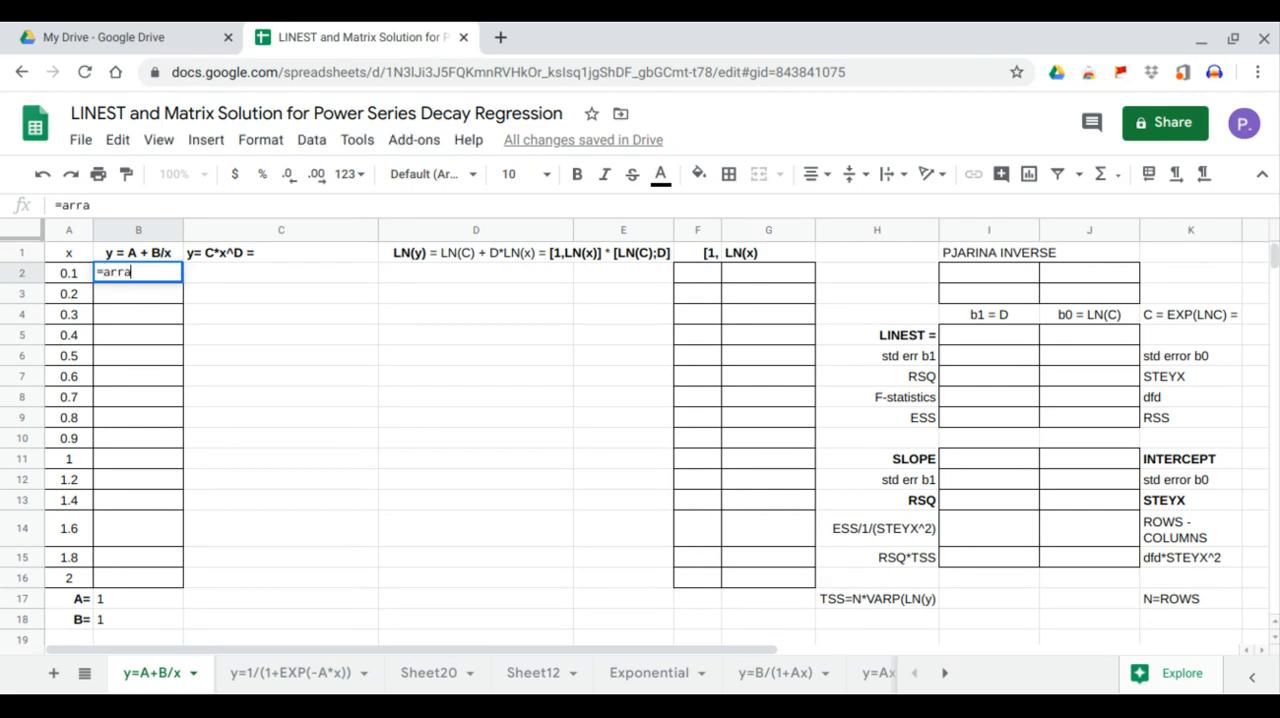
{"action": "type", "text": "yformula"}
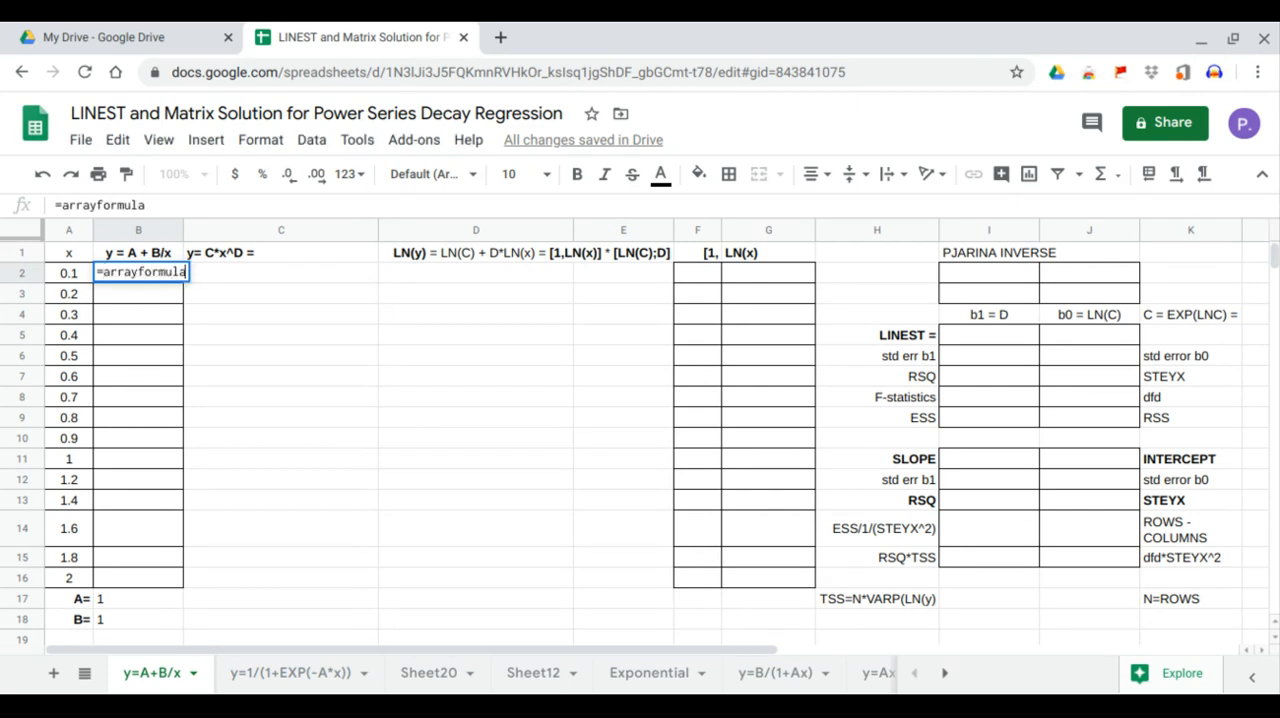
{"action": "type", "text": "("}
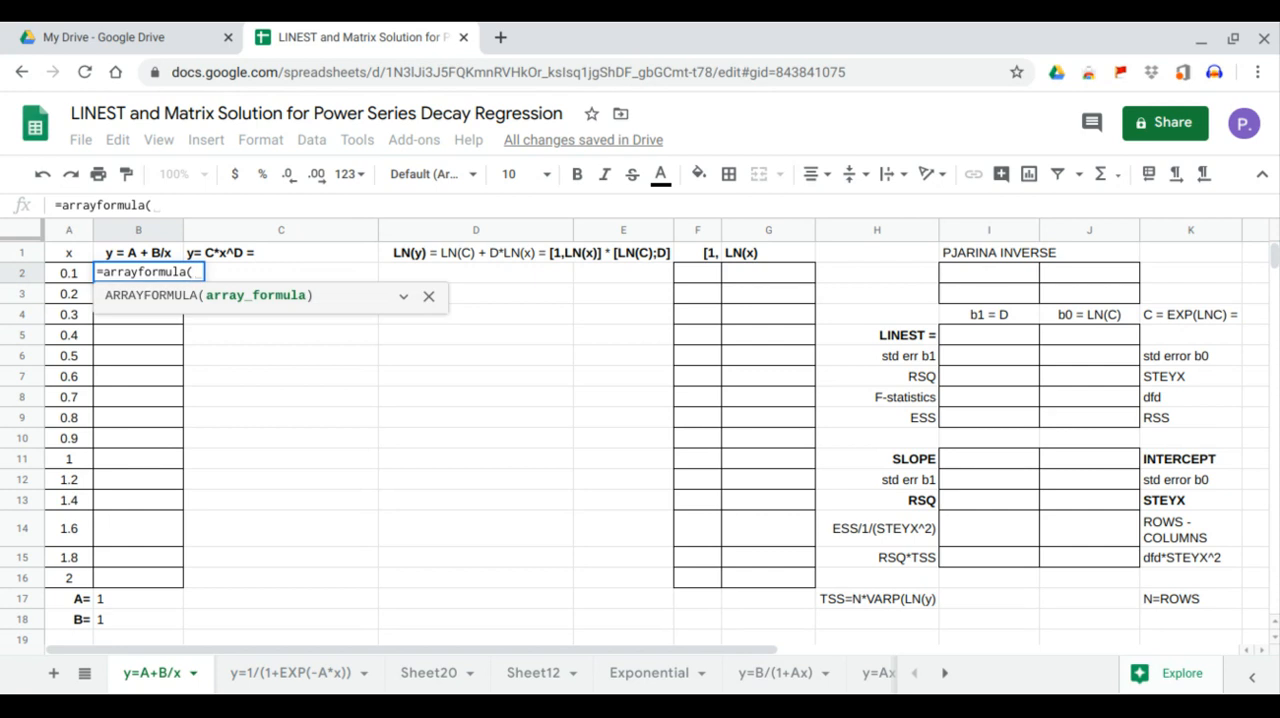
{"action": "left_click", "coordinate": [134, 598]}
{"action": "type", "text": "+"}
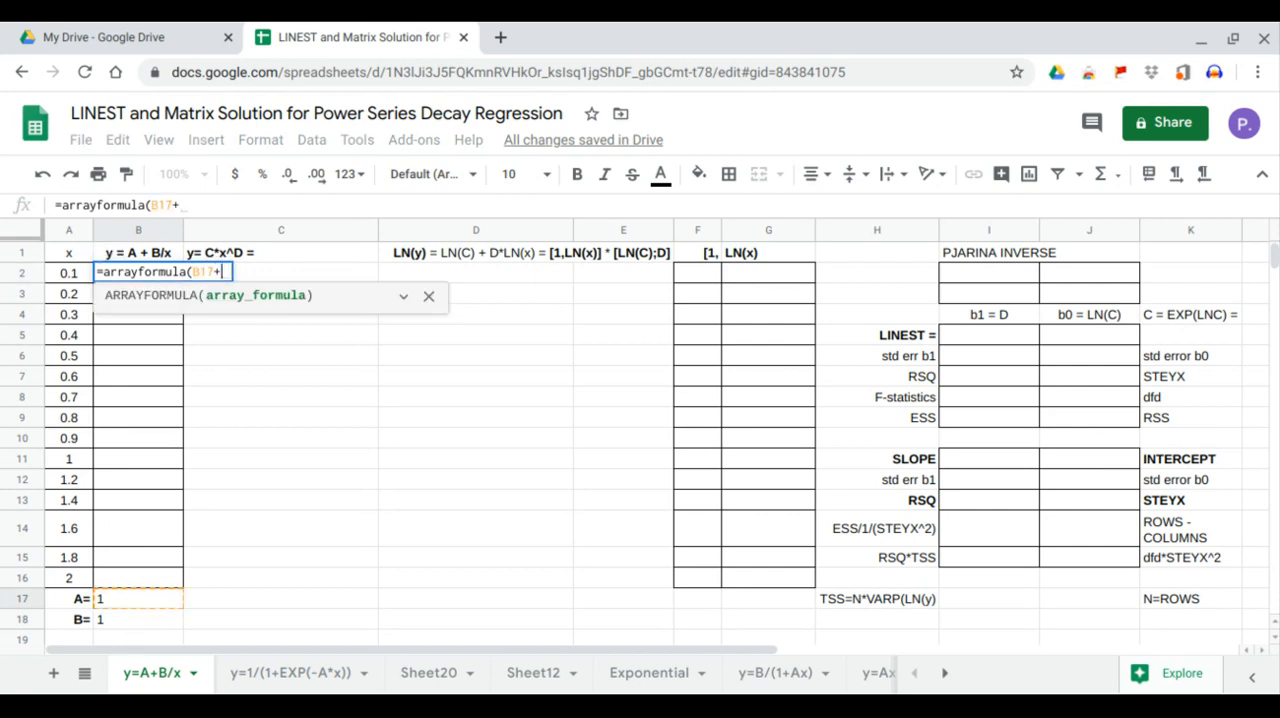
{"action": "left_click", "coordinate": [167, 621]}
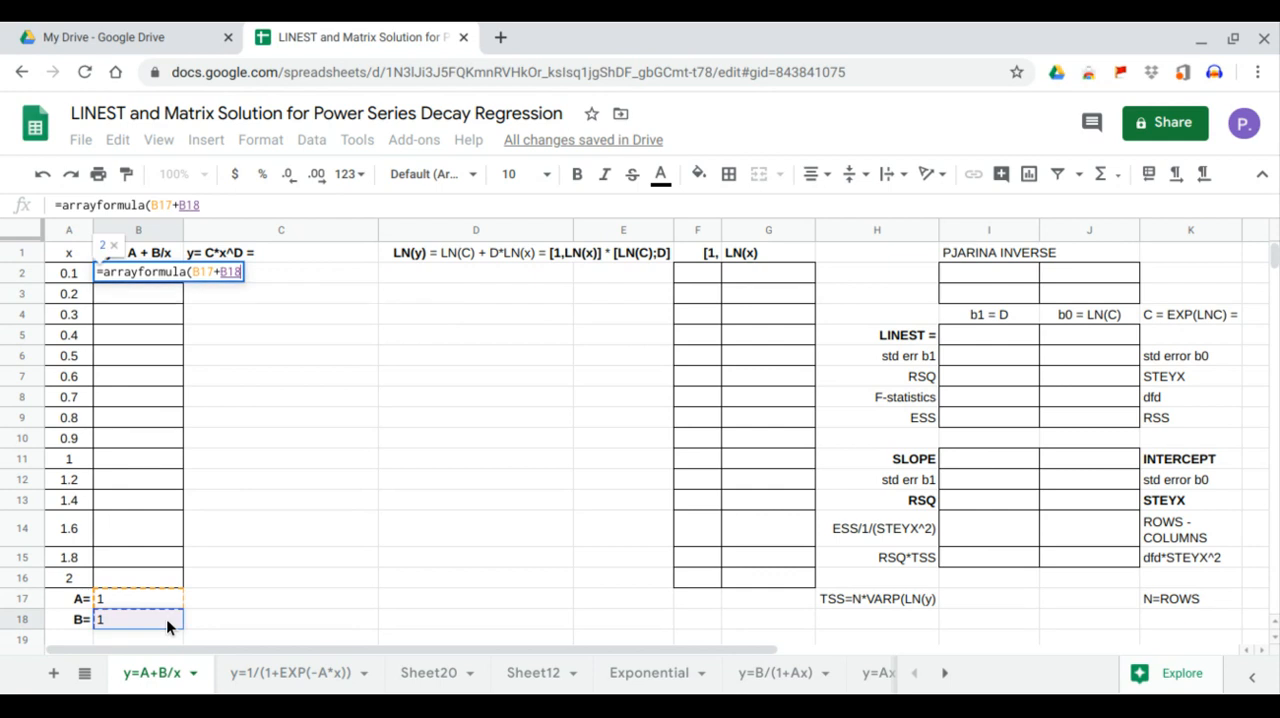
{"action": "type", "text": "/"}
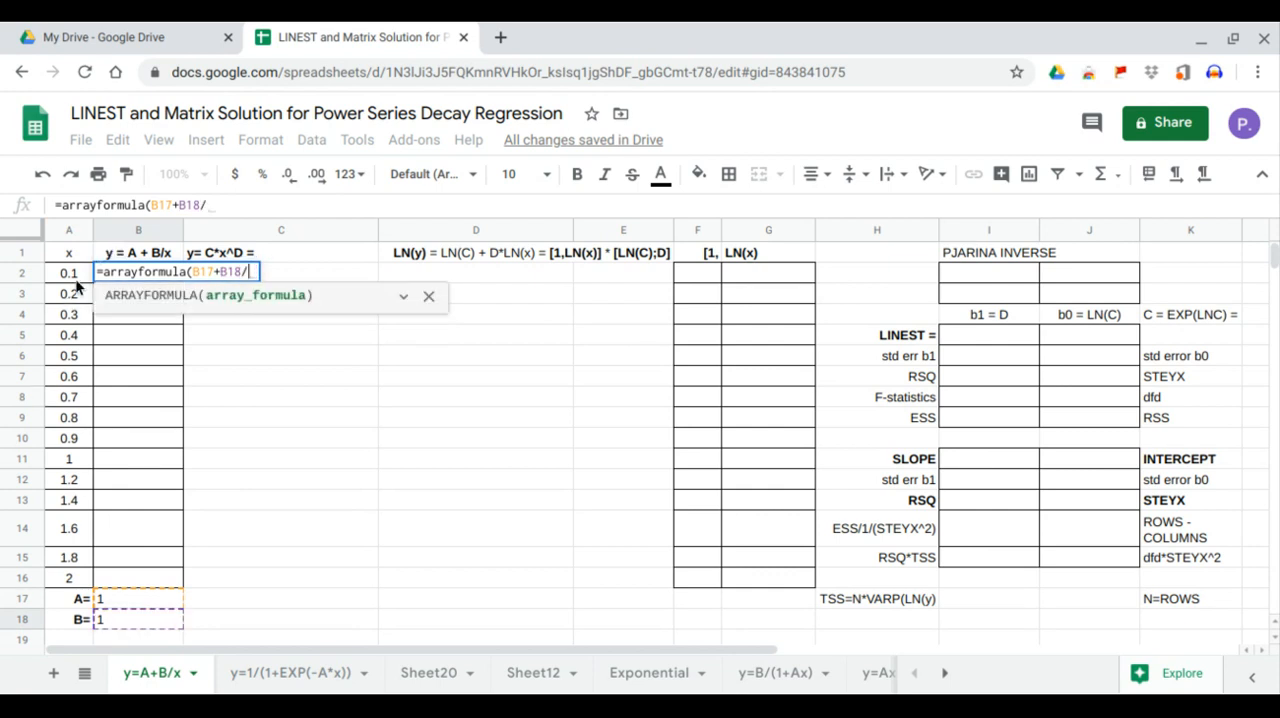
{"action": "left_click_drag", "start_coordinate": [78, 280], "coordinate": [80, 582]}
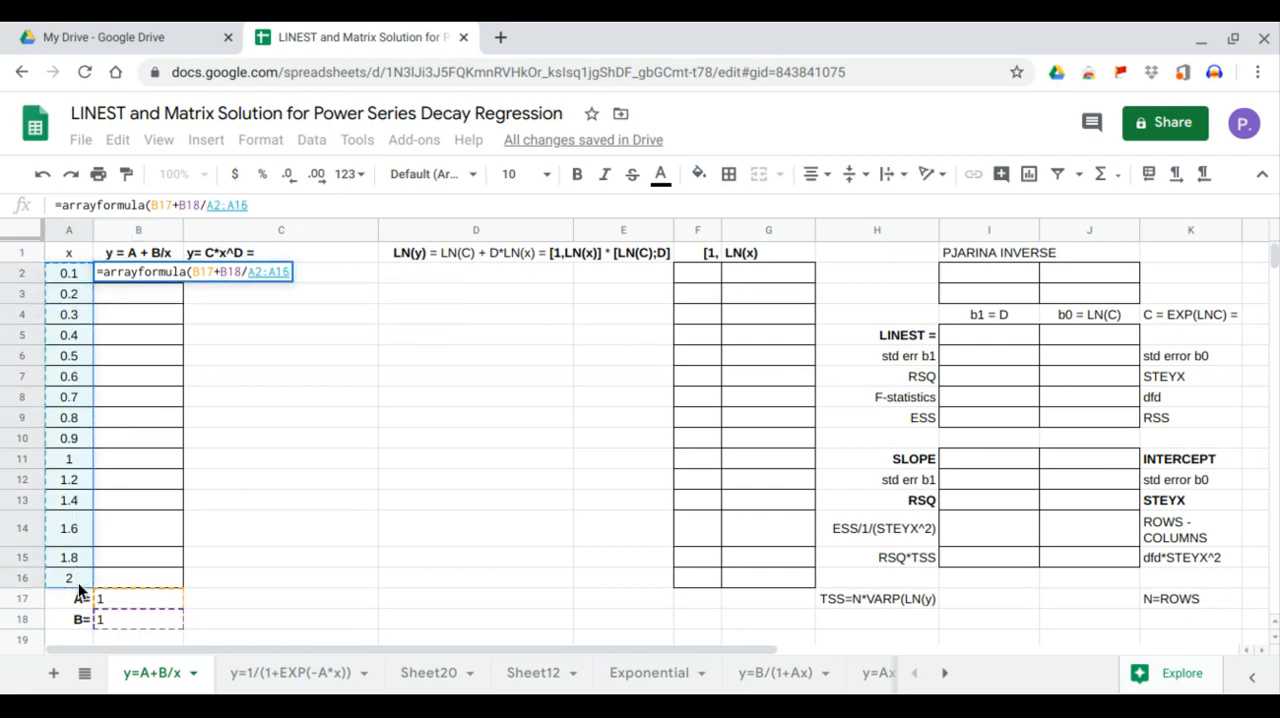
{"action": "key", "text": "Return"}
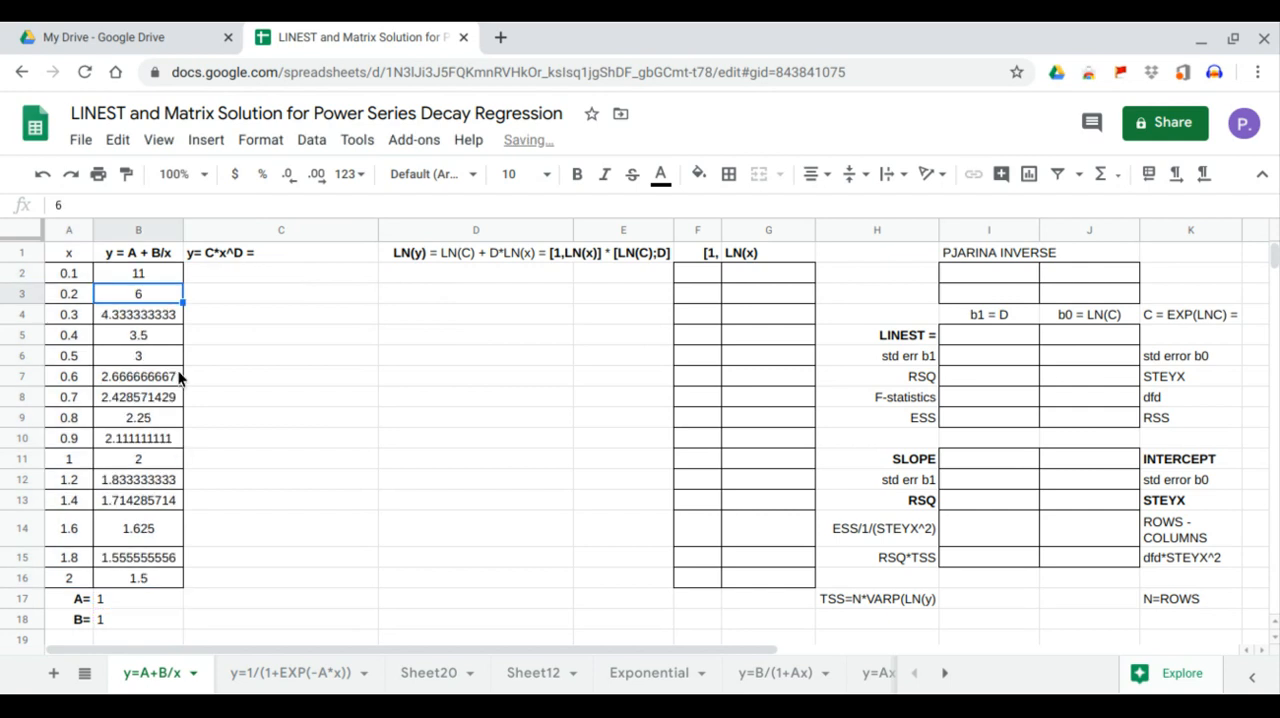
Insert a chart of the x and y data in A1:B16 and make it a scatter chart
{"action": "left_click", "coordinate": [216, 254]}
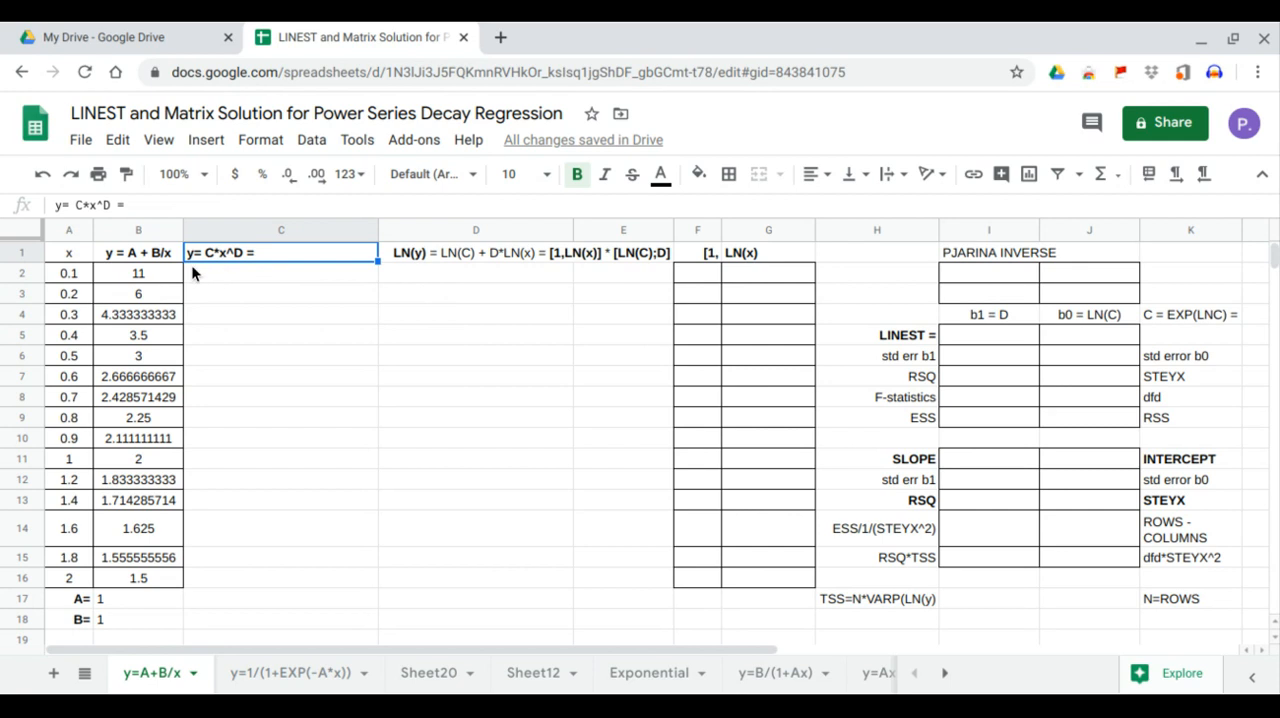
{"action": "left_click_drag", "start_coordinate": [81, 256], "coordinate": [143, 577]}
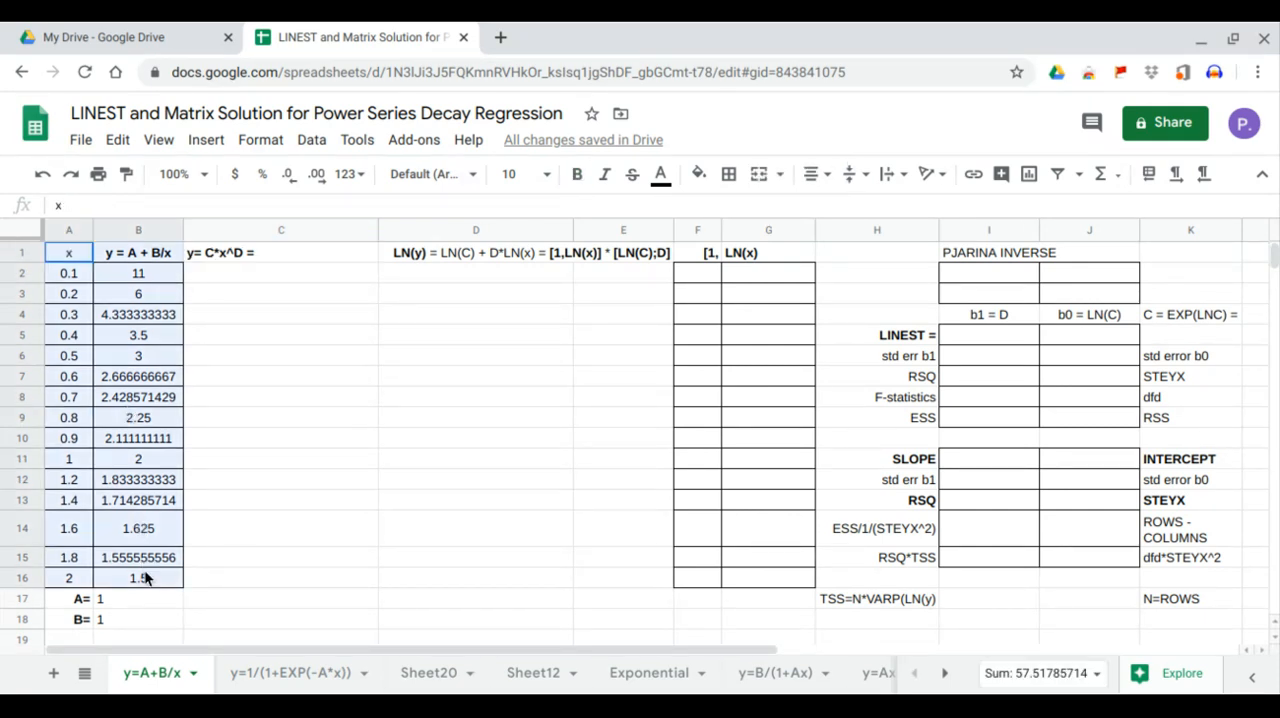
{"action": "left_click", "coordinate": [205, 140]}
{"action": "left_click", "coordinate": [252, 418]}
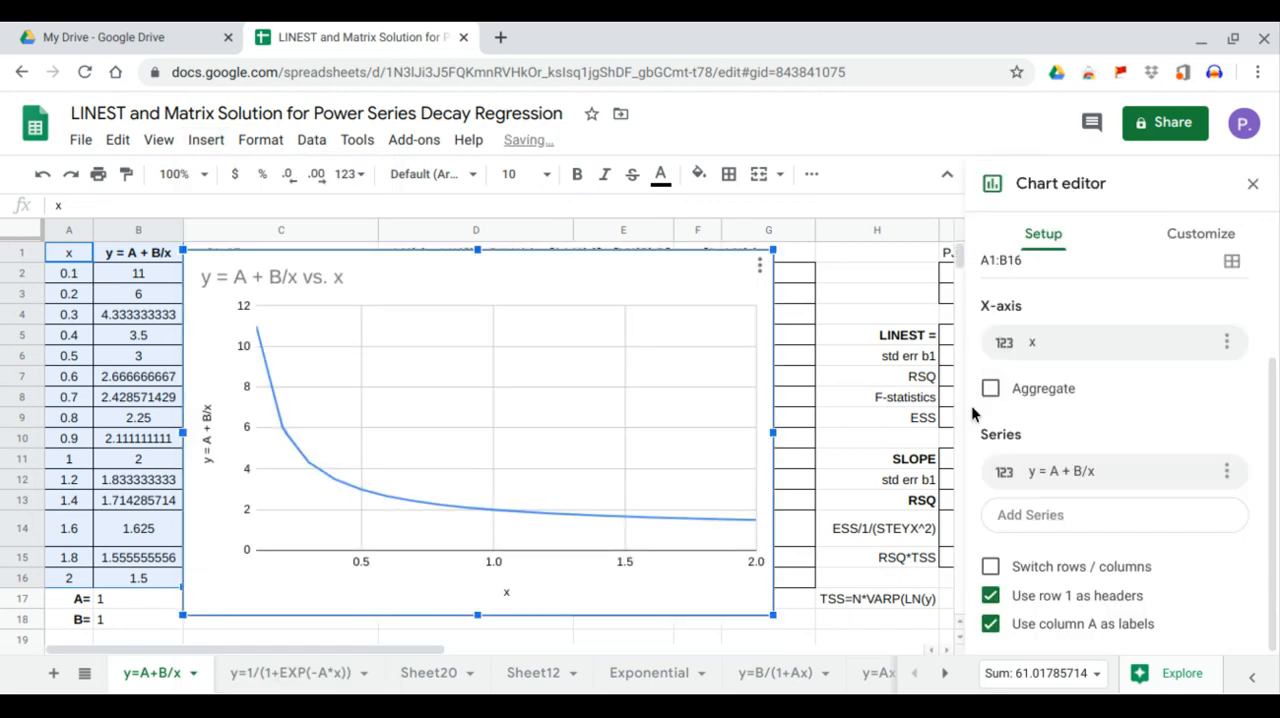
{"action": "left_click", "coordinate": [1097, 317]}
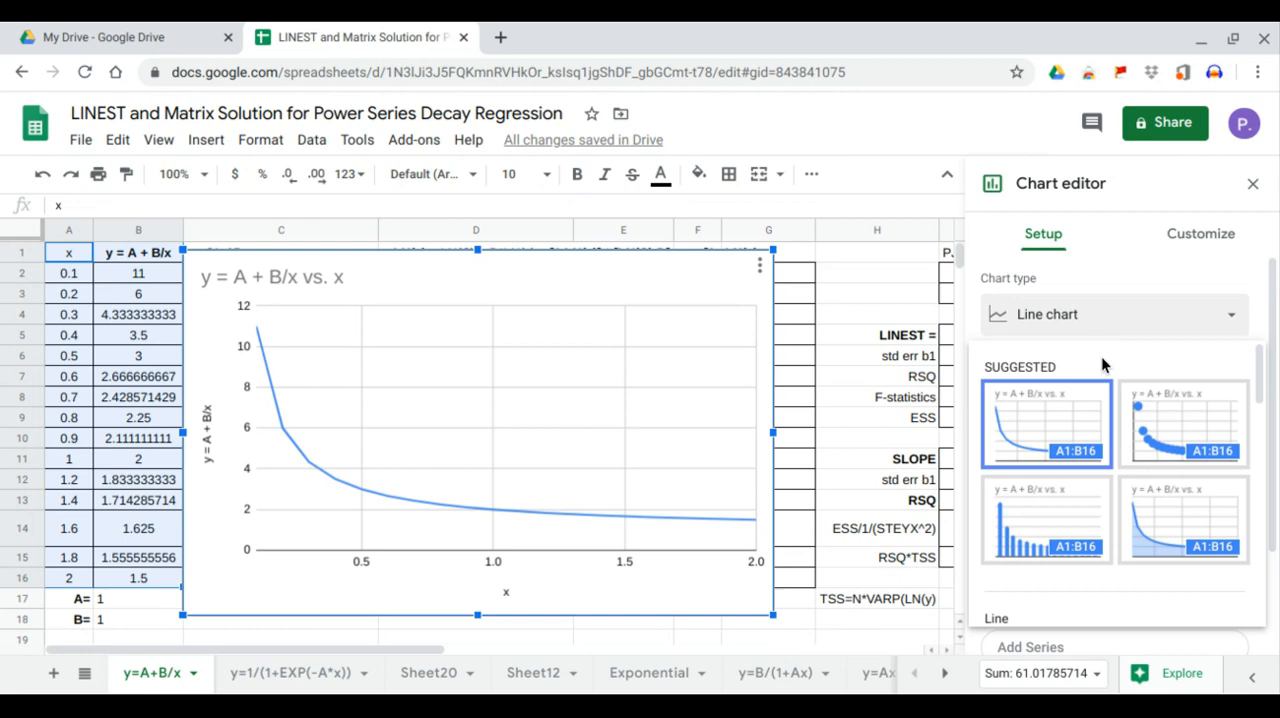
{"action": "left_click", "coordinate": [1135, 427]}
Add a Power Series trendline to the chart's series, labelled with its equation and showing R²
{"action": "left_click", "coordinate": [1203, 240]}
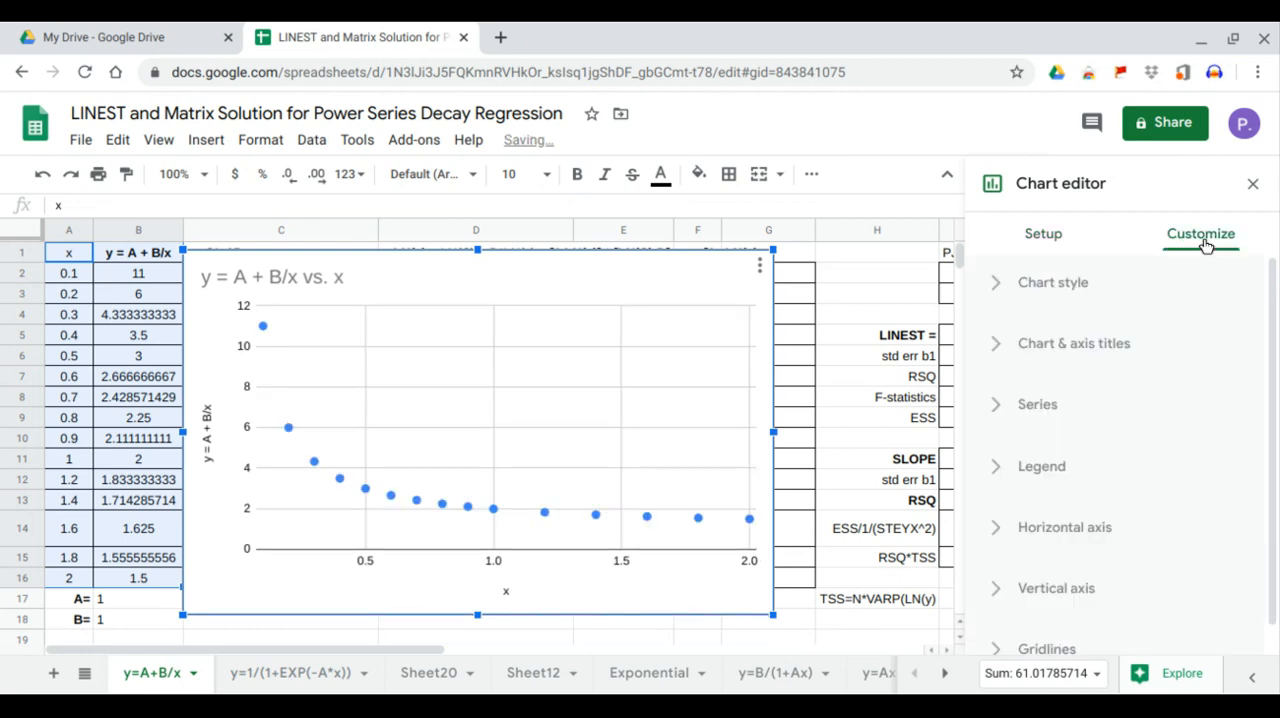
{"action": "left_click", "coordinate": [1038, 405]}
{"action": "scroll", "coordinate": [1066, 409], "scroll_direction": "down", "scroll_amount": 5}
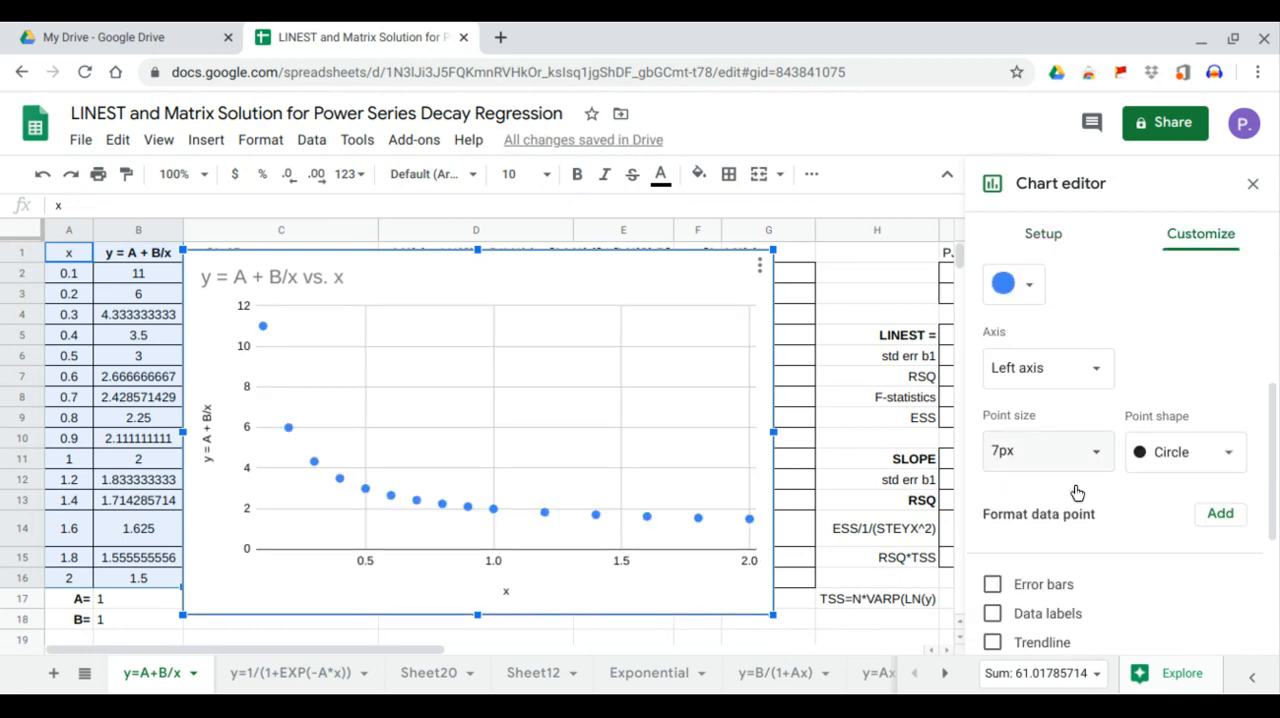
{"action": "left_click", "coordinate": [1043, 640]}
{"action": "scroll", "coordinate": [1046, 635], "scroll_direction": "down", "scroll_amount": 5}
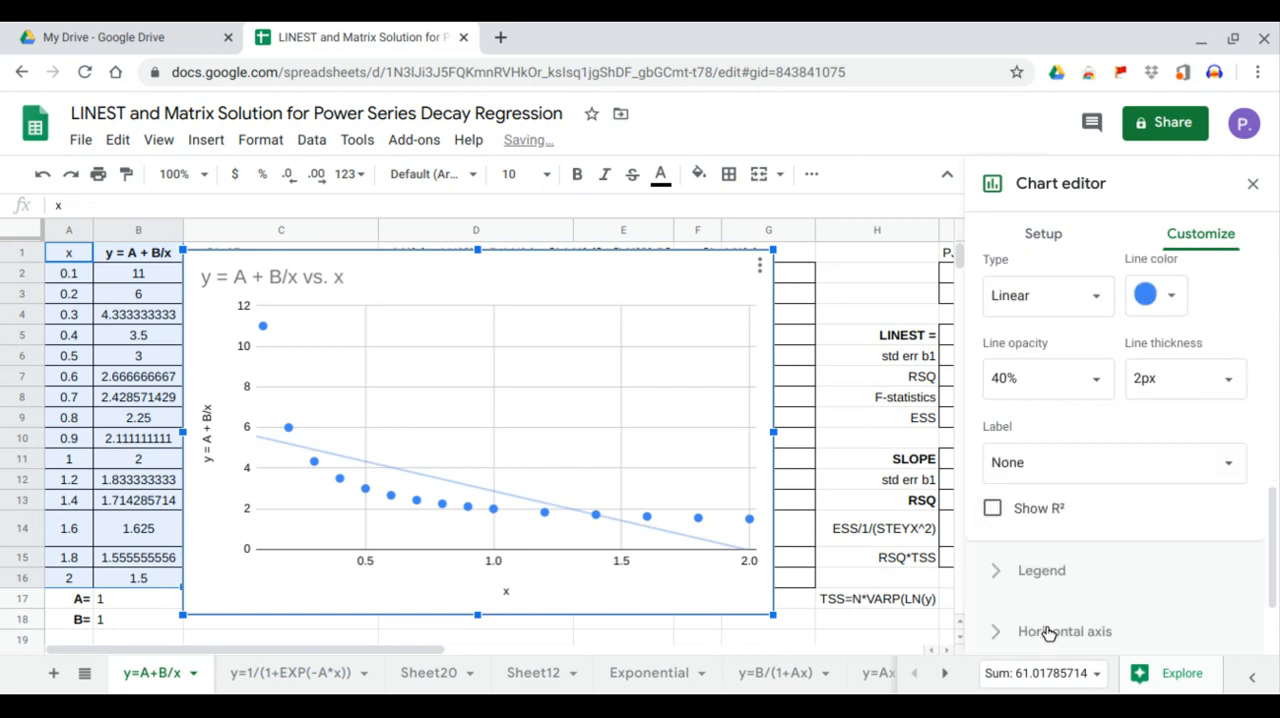
{"action": "left_click", "coordinate": [1056, 475]}
{"action": "left_click", "coordinate": [1050, 521]}
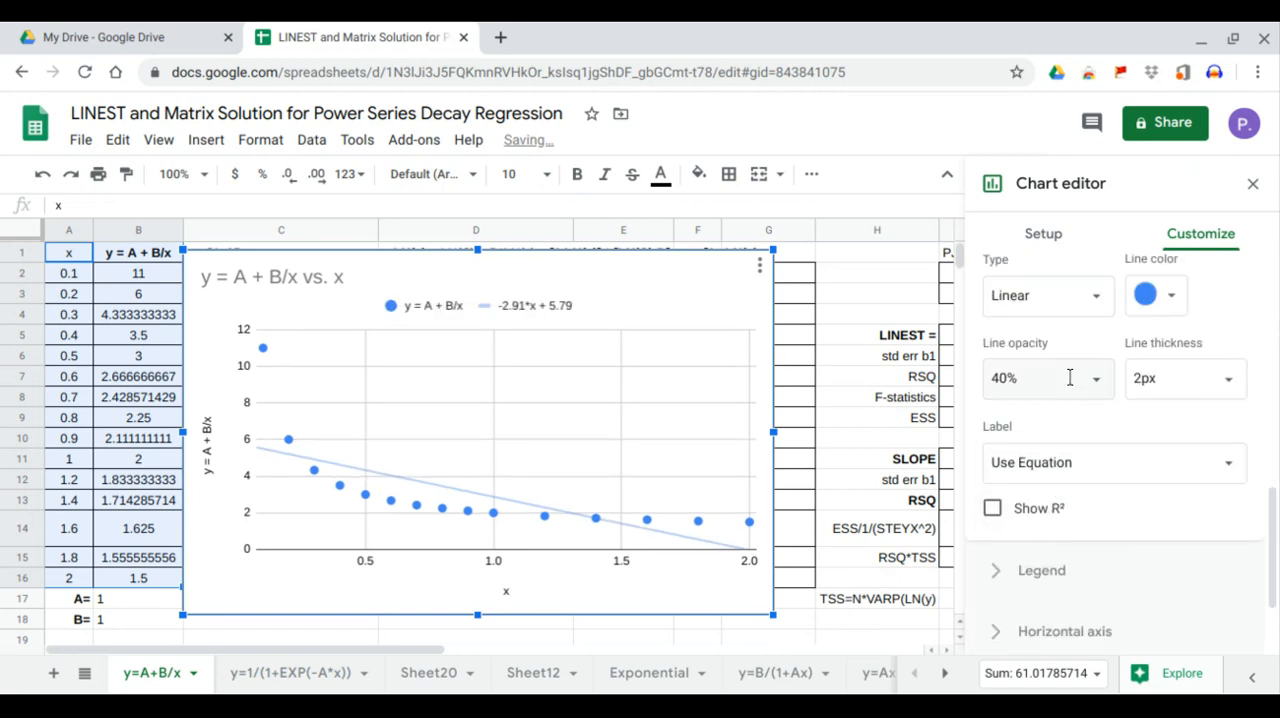
{"action": "left_click", "coordinate": [1077, 309]}
{"action": "left_click", "coordinate": [1071, 426]}
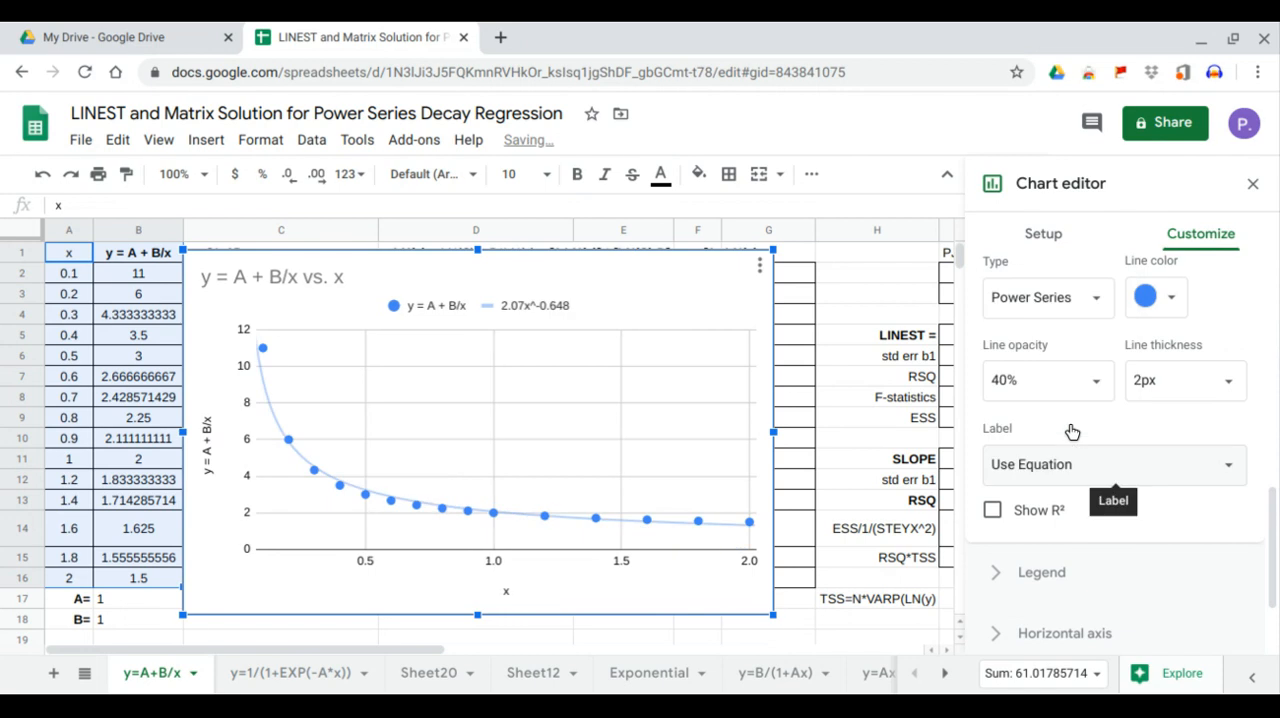
{"action": "left_click", "coordinate": [993, 510]}
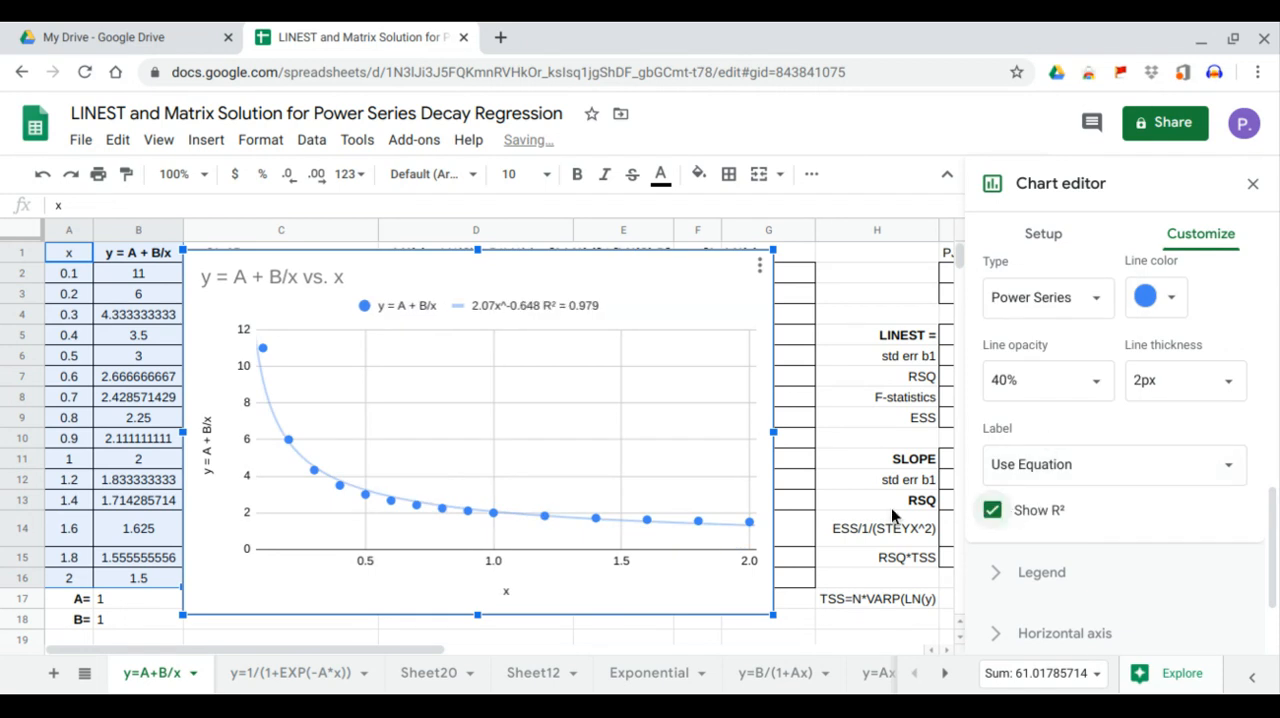
Resize the chart to span columns C and D, starting just below the header row and reaching down to row 18
{"action": "left_click_drag", "start_coordinate": [773, 436], "coordinate": [575, 432]}
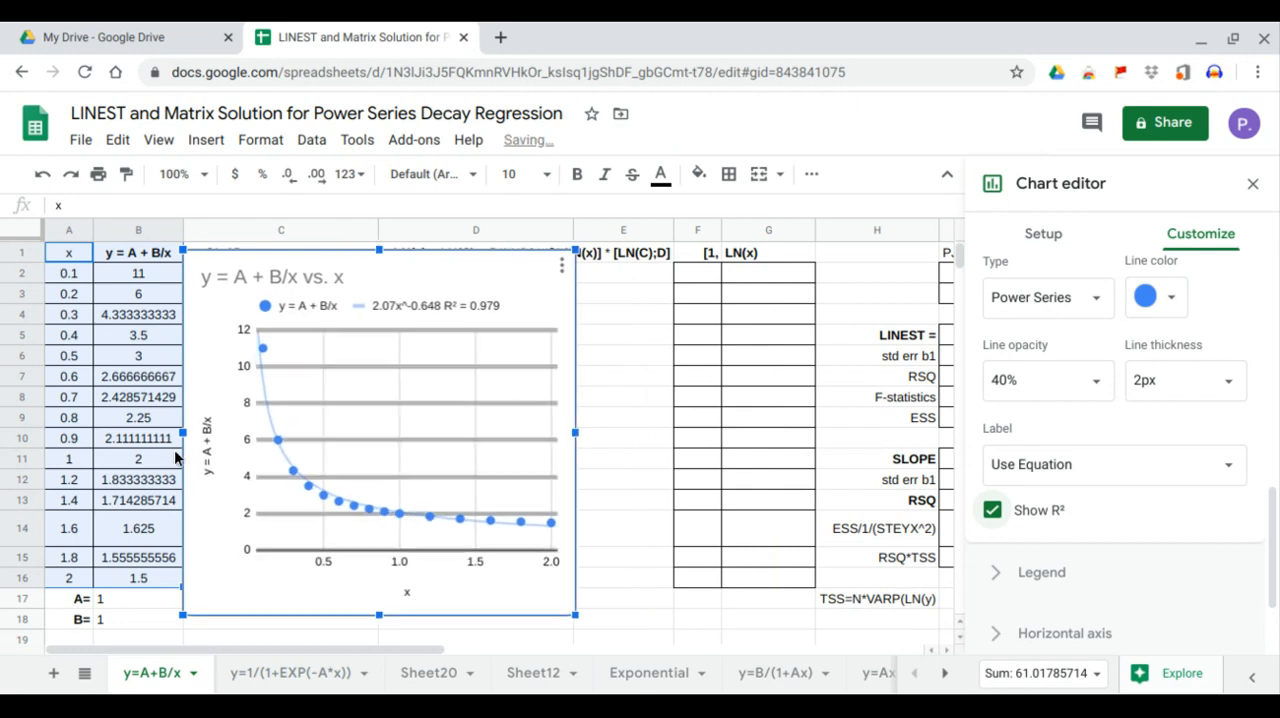
{"action": "left_click_drag", "start_coordinate": [183, 433], "coordinate": [194, 433]}
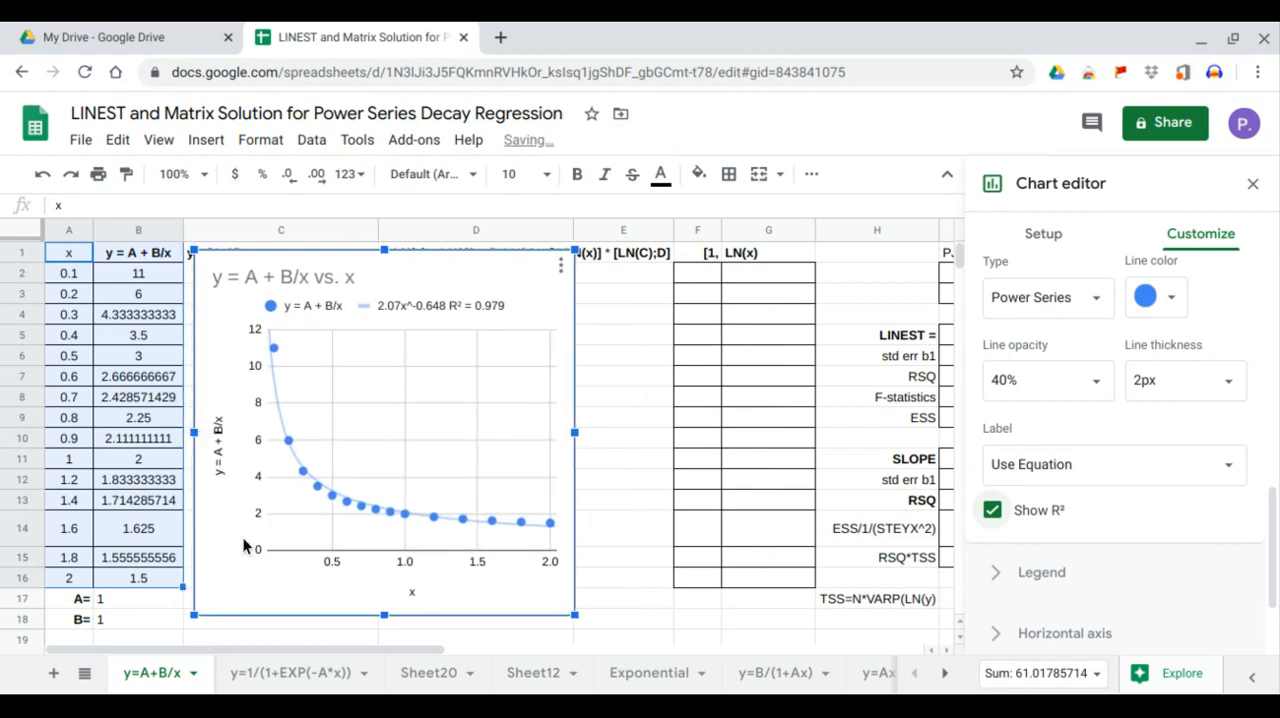
{"action": "left_click_drag", "start_coordinate": [387, 617], "coordinate": [386, 637]}
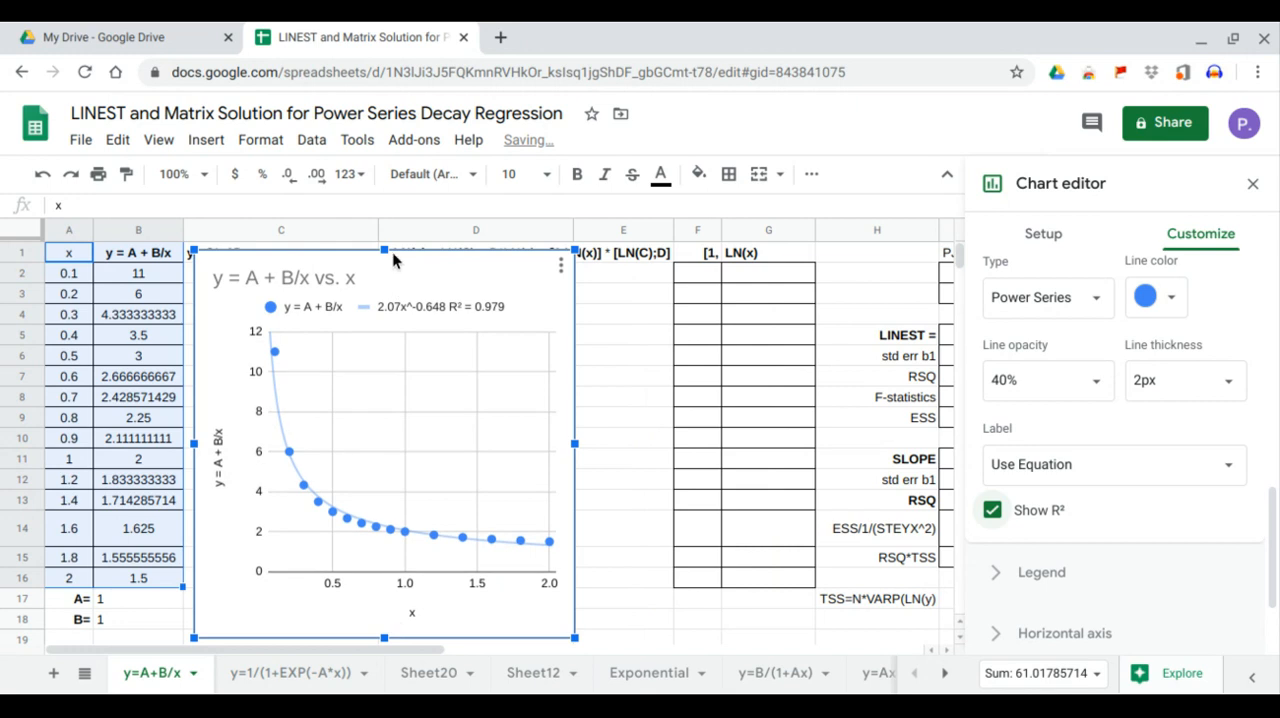
{"action": "left_click_drag", "start_coordinate": [387, 250], "coordinate": [386, 268]}
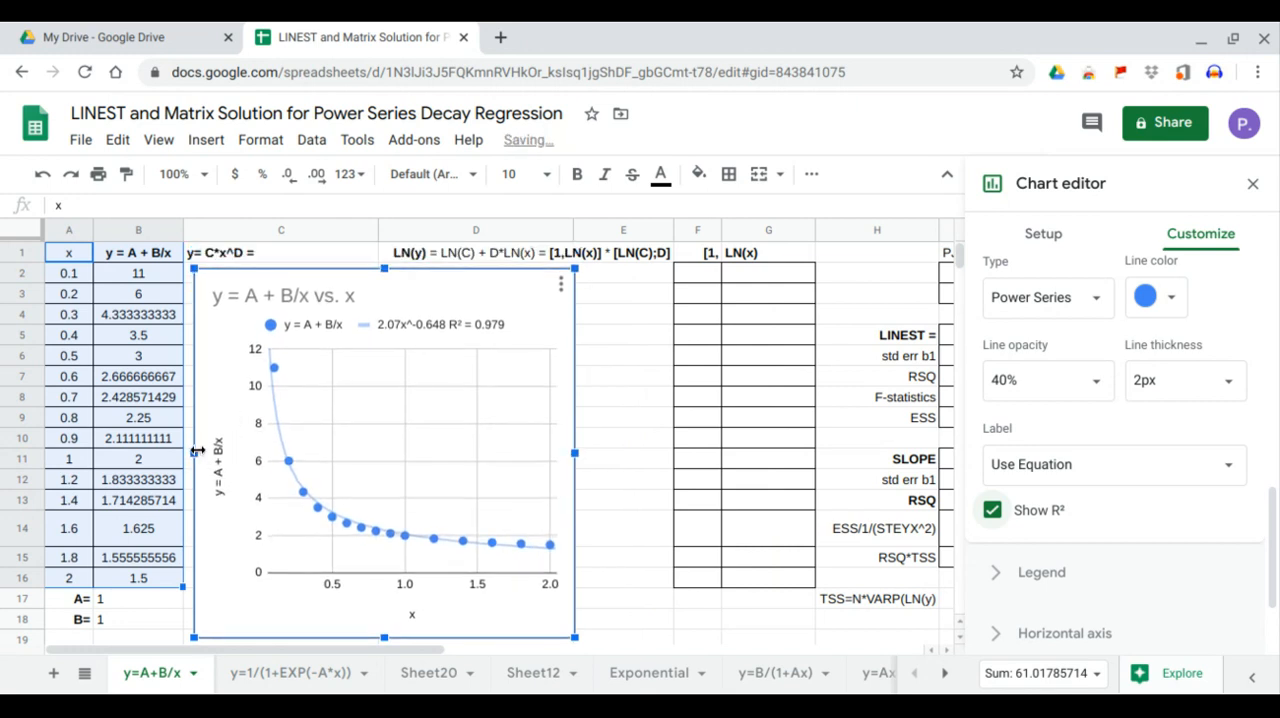
{"action": "left_click_drag", "start_coordinate": [197, 452], "coordinate": [189, 452]}
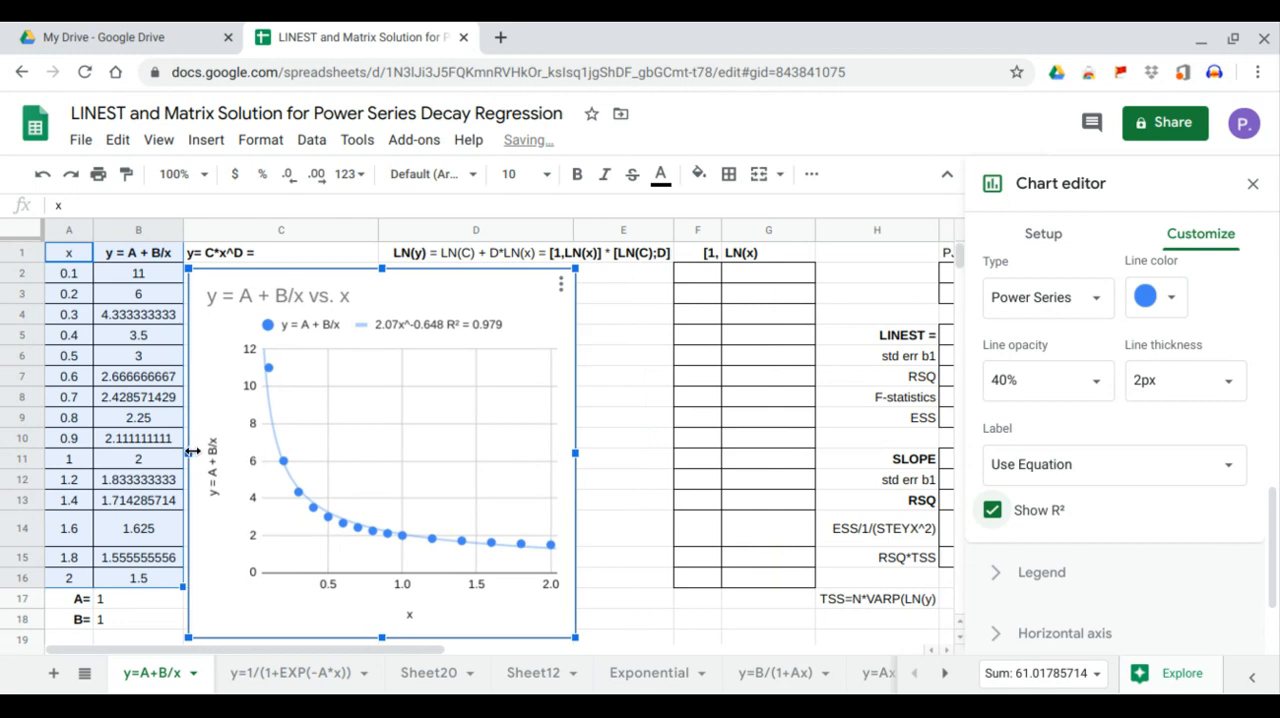
Complete the equation in C1 so it reads y= C*x^D = 2.07*x^-0.648
{"action": "double_click", "coordinate": [286, 253]}
{"action": "type", "text": "2"}
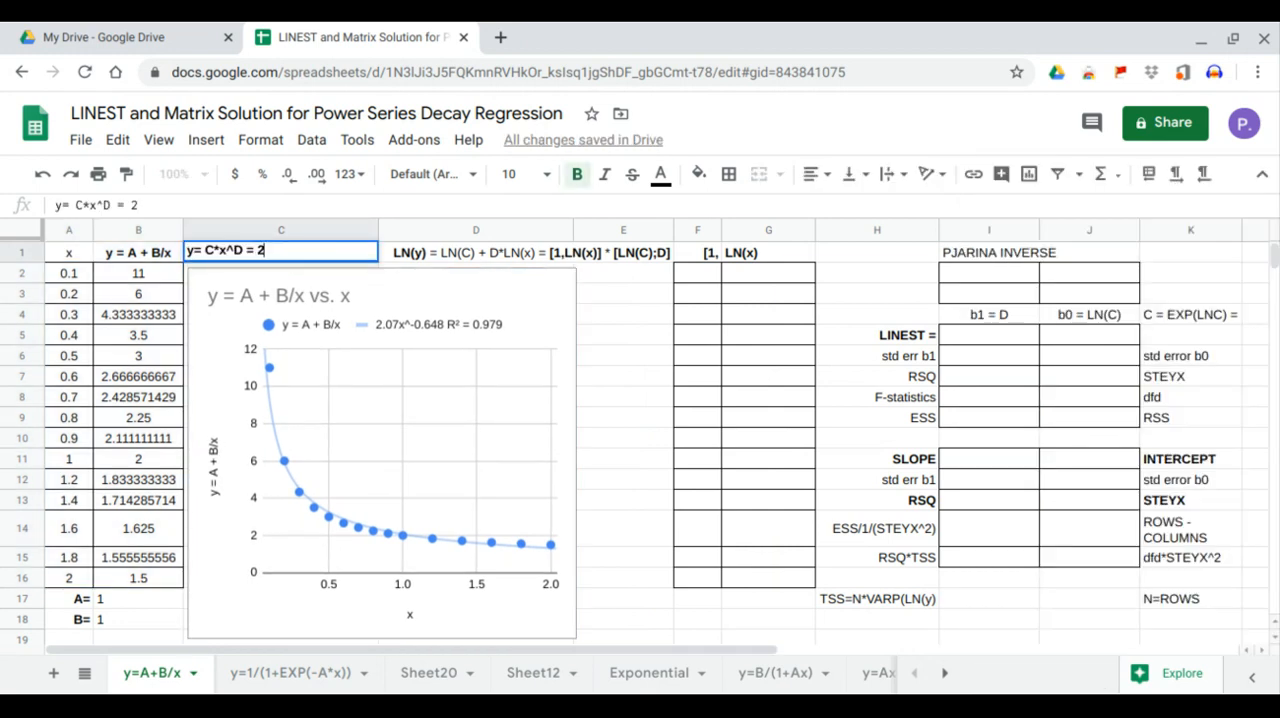
{"action": "type", "text": ".07*x^-0.648"}
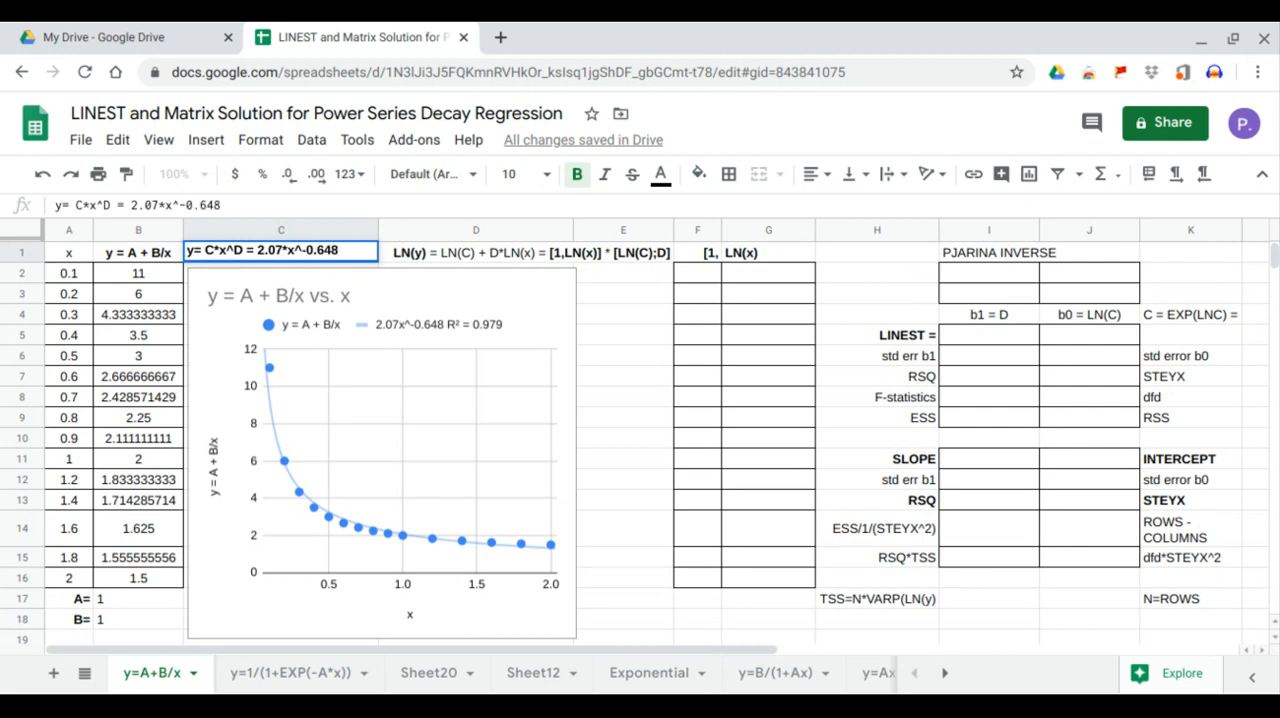
{"action": "key", "text": "Return"}
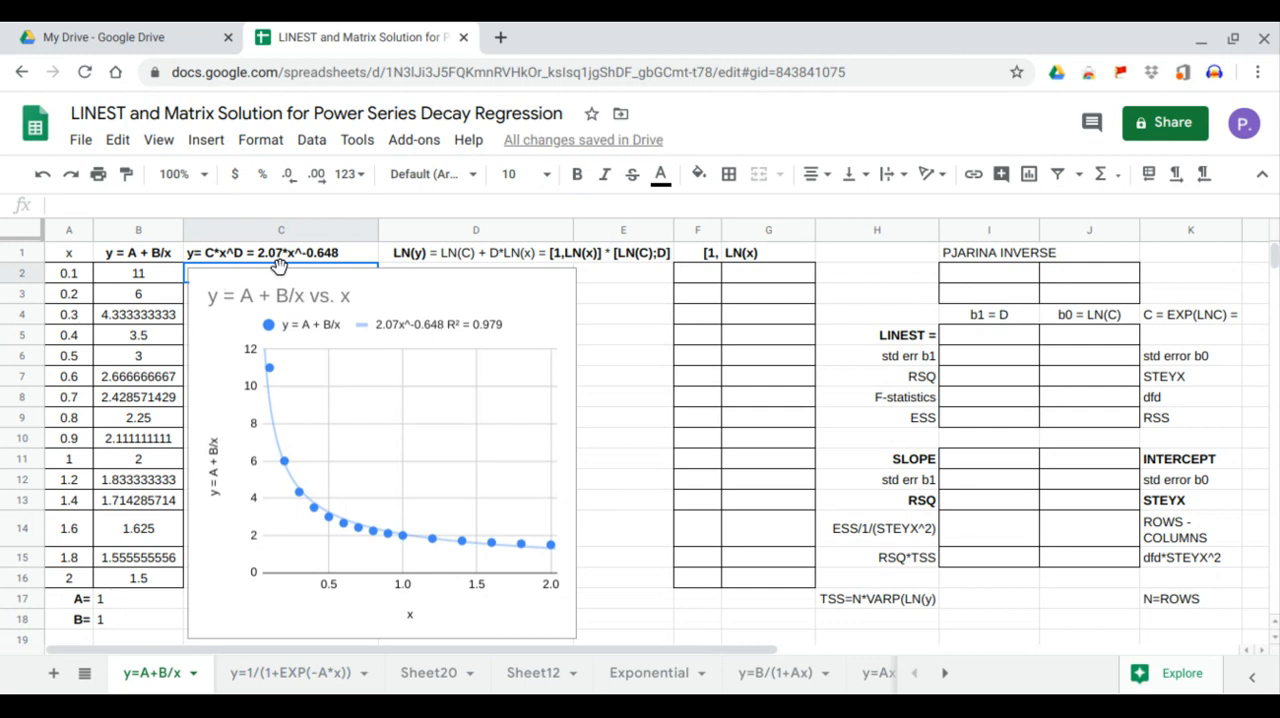
Examine the fitted equation, its linearized LN(y) form, the [1, LN(x)] matrix range and the LINEST coefficient cells
{"action": "left_click", "coordinate": [275, 253]}
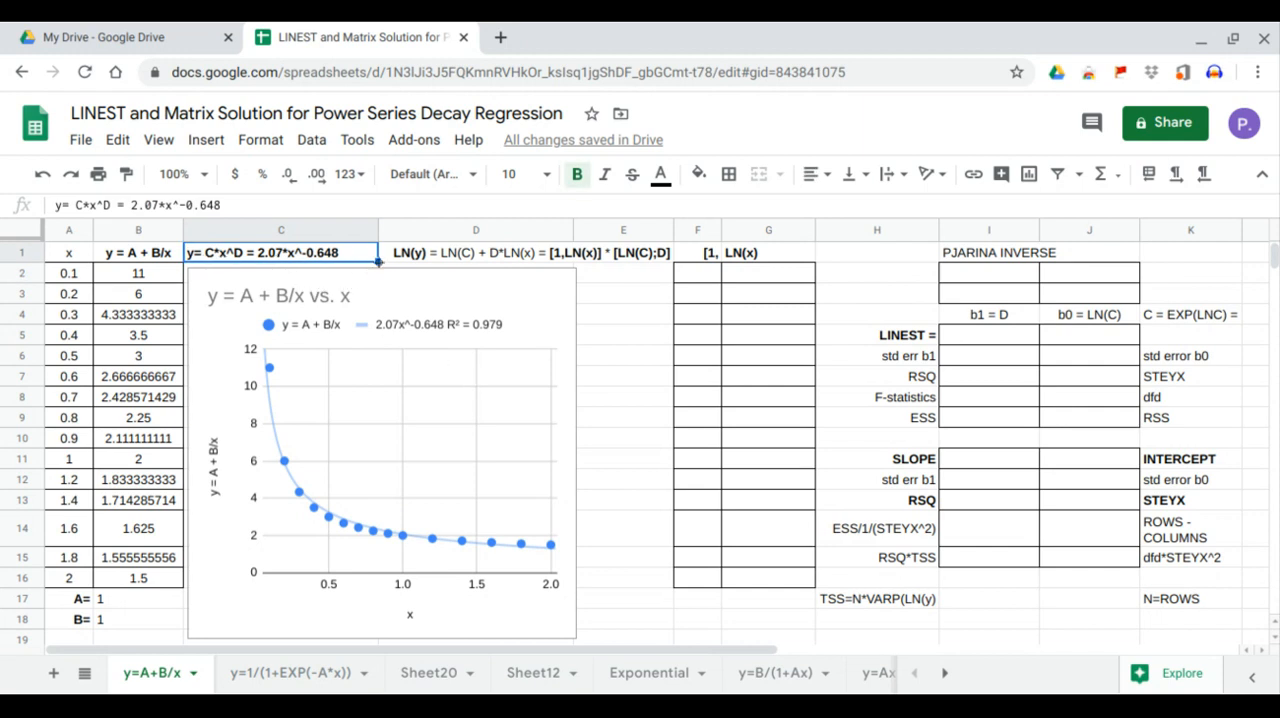
{"action": "left_click", "coordinate": [400, 254]}
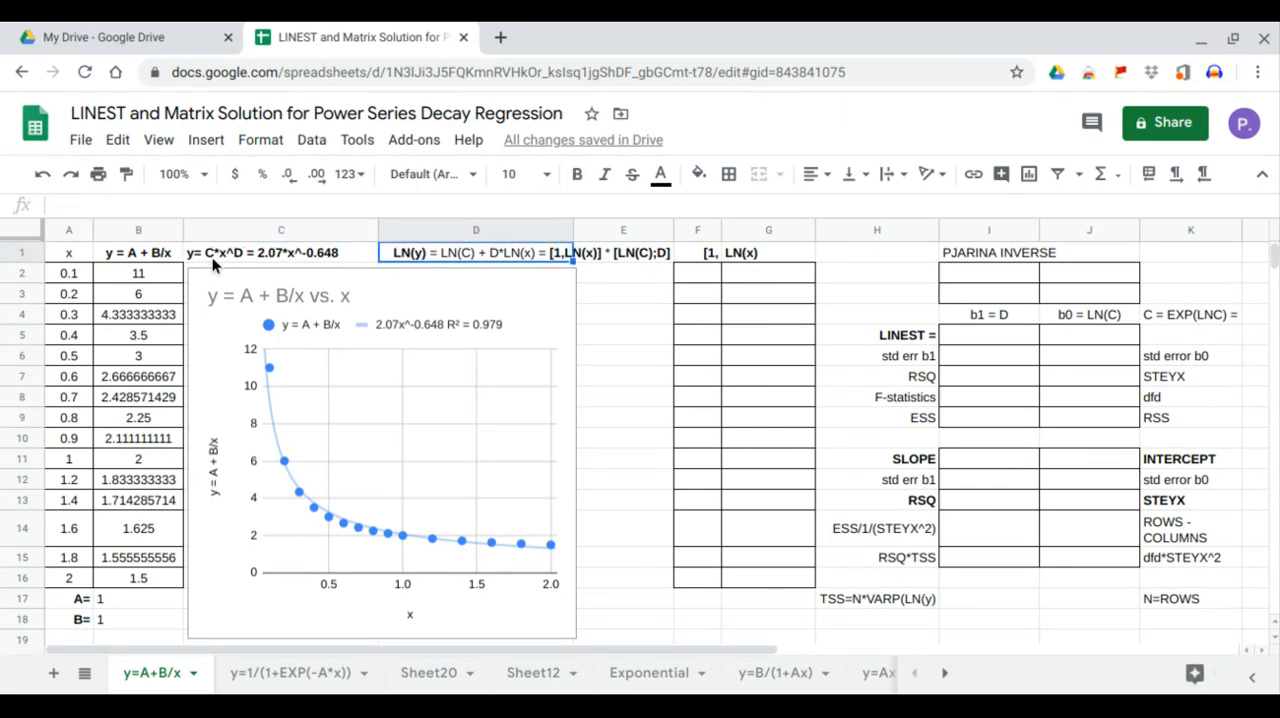
{"action": "left_click", "coordinate": [613, 270]}
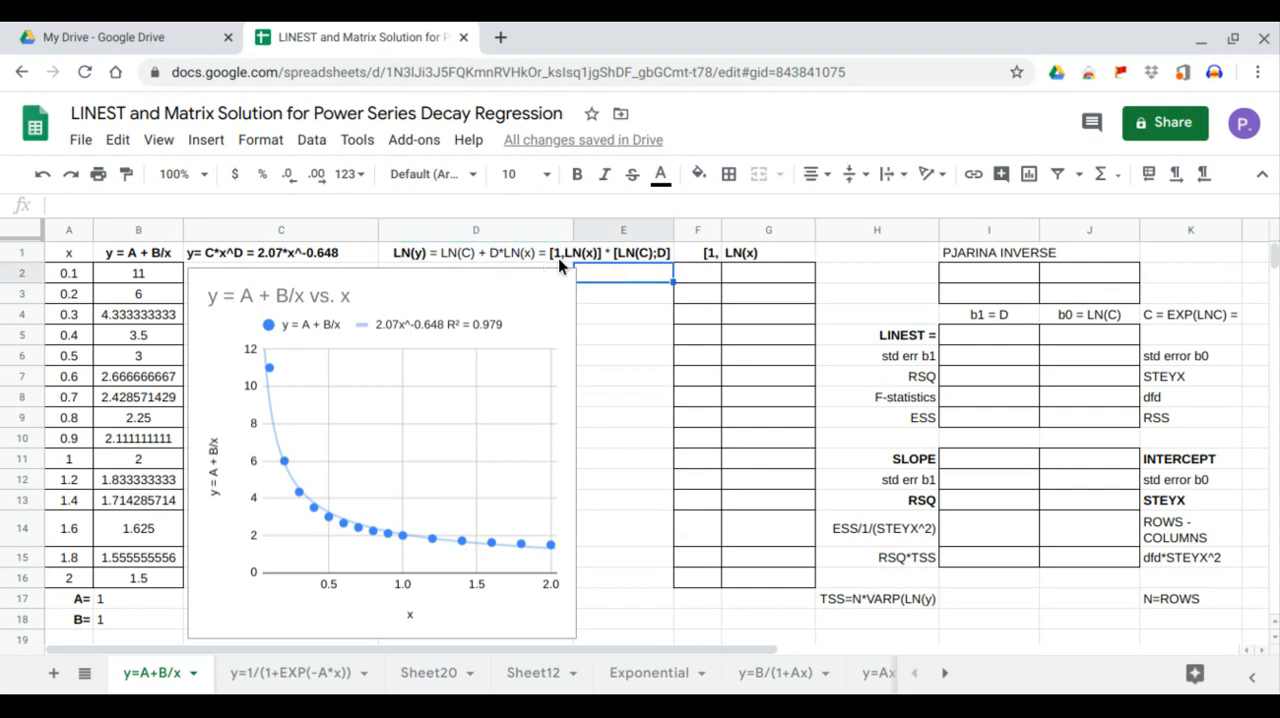
{"action": "left_click_drag", "start_coordinate": [696, 253], "coordinate": [763, 586]}
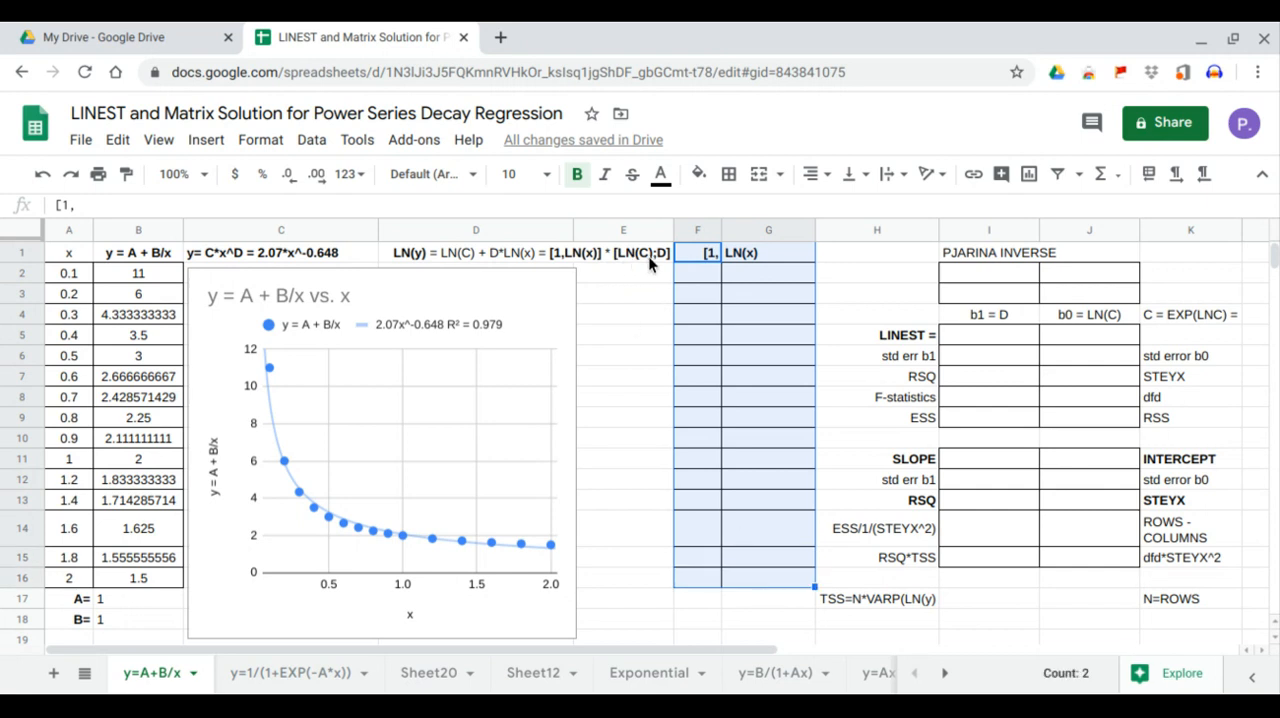
{"action": "left_click_drag", "start_coordinate": [997, 338], "coordinate": [1070, 325]}
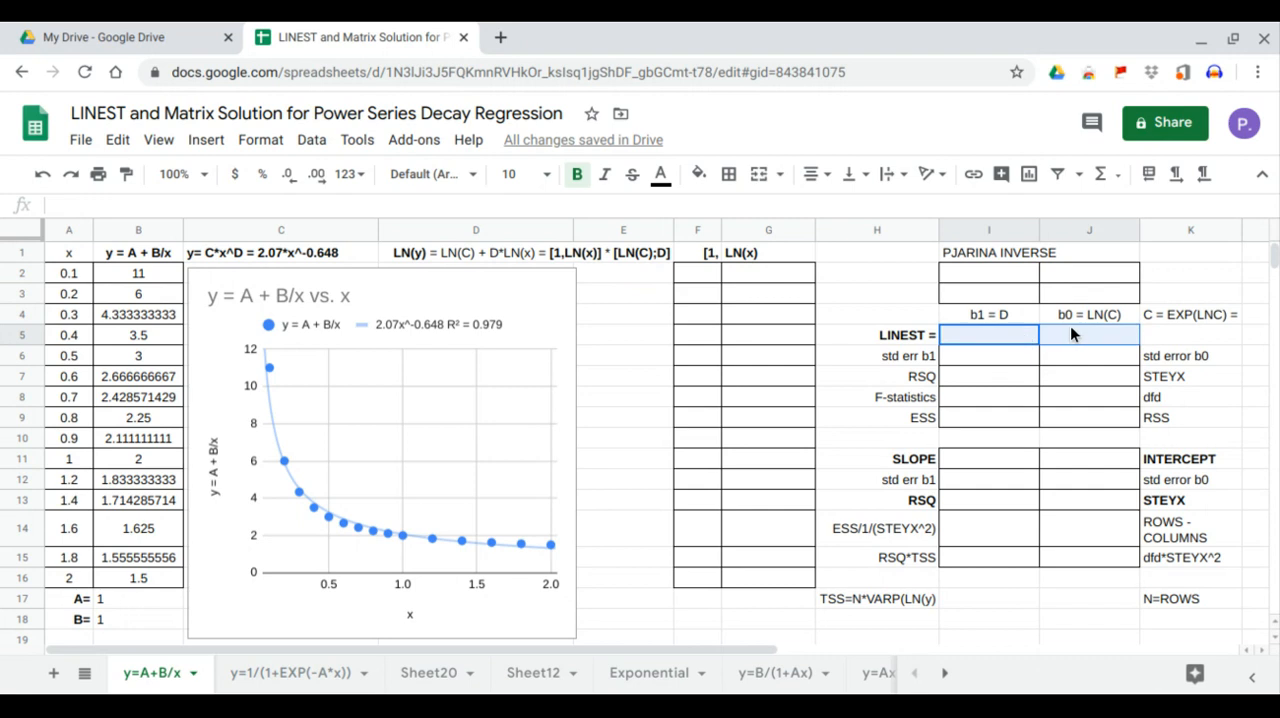
{"action": "left_click", "coordinate": [650, 292]}
{"action": "left_click", "coordinate": [552, 346]}
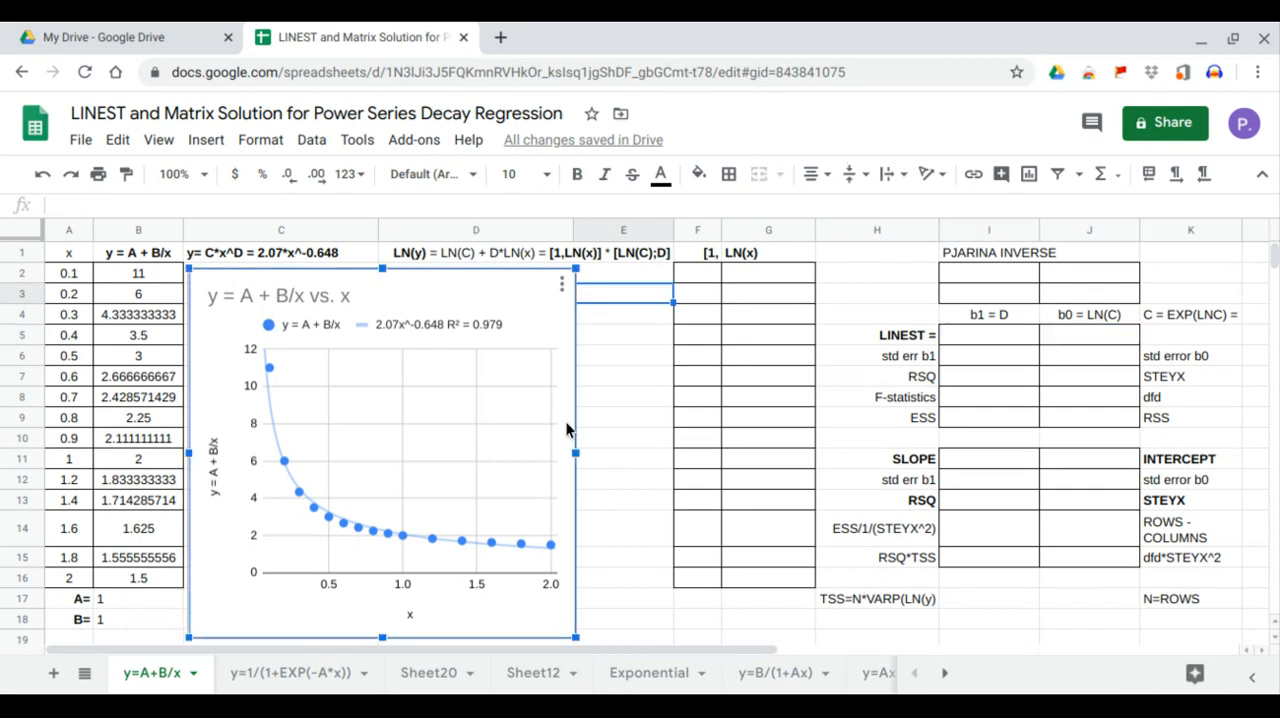
Narrow the chart so it ends just before column E, and fill E2:E16 with the array formula LN(B2:B16)
{"action": "left_click_drag", "start_coordinate": [575, 453], "coordinate": [564, 458]}
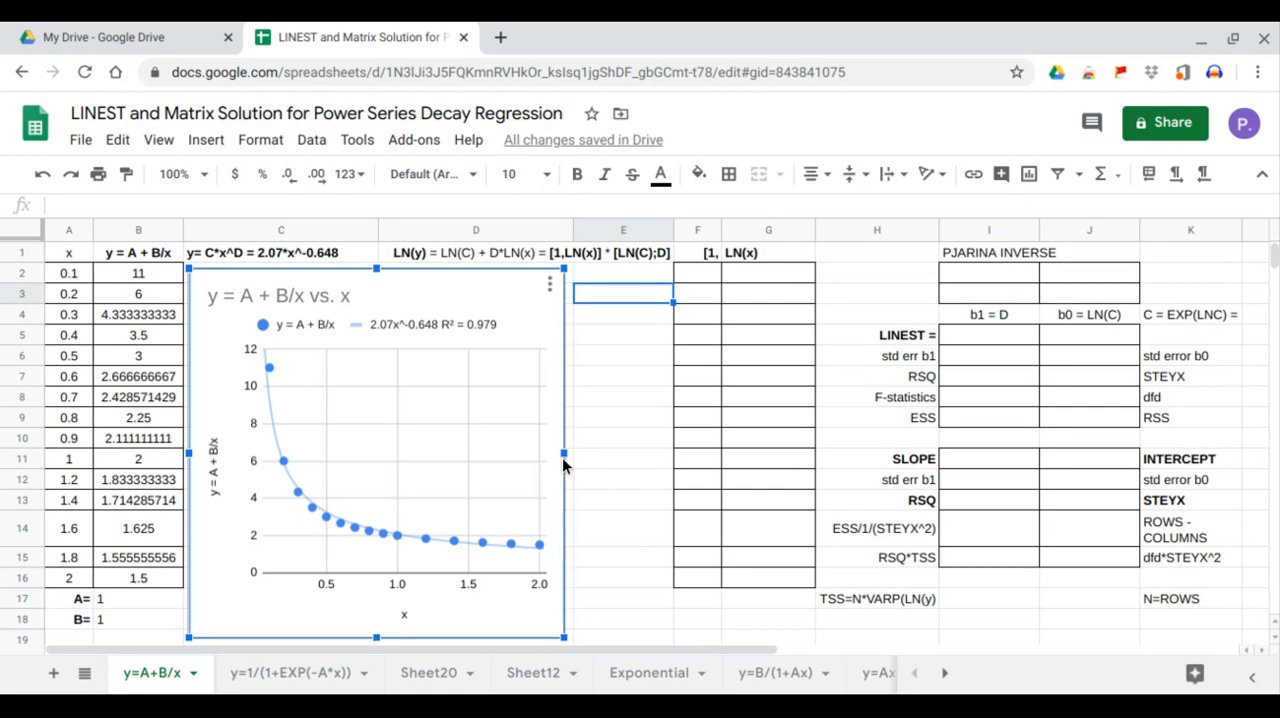
{"action": "left_click", "coordinate": [625, 274]}
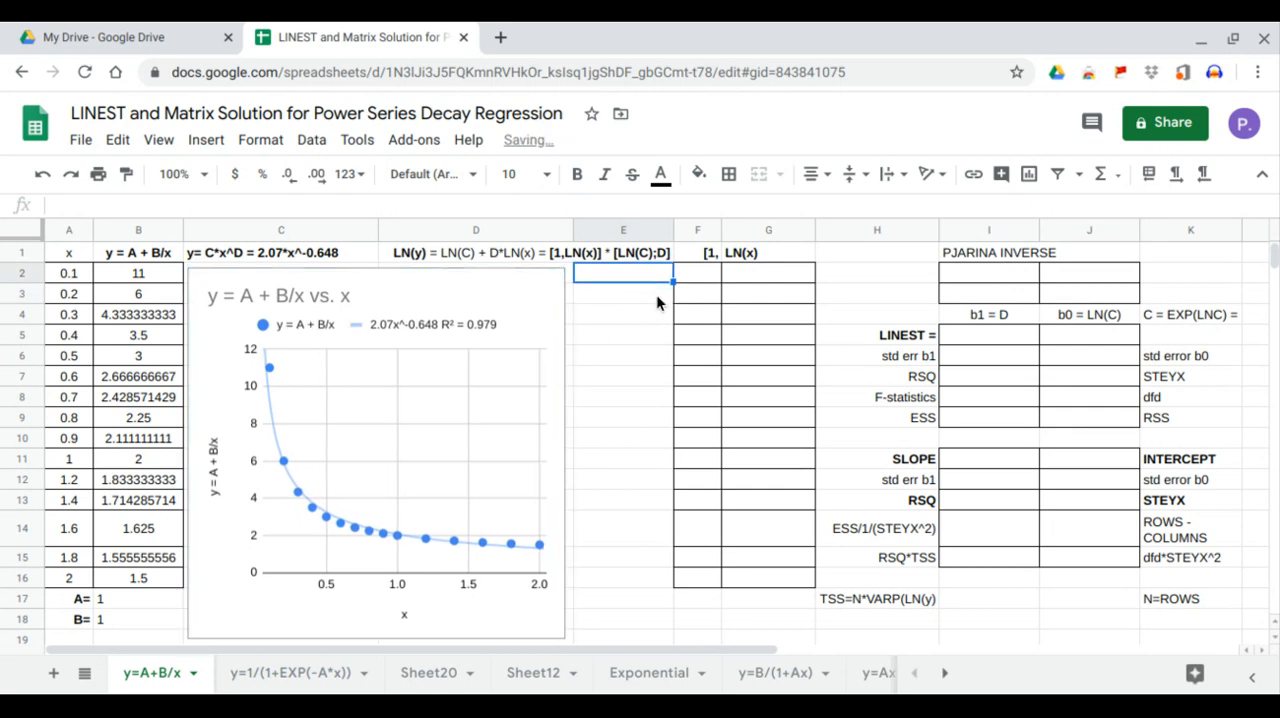
{"action": "type", "text": "=E3ar"}
{"action": "key", "text": "BackSpace"}
{"action": "key", "text": "BackSpace"}
{"action": "key", "text": "BackSpace"}
{"action": "key", "text": "BackSpace"}
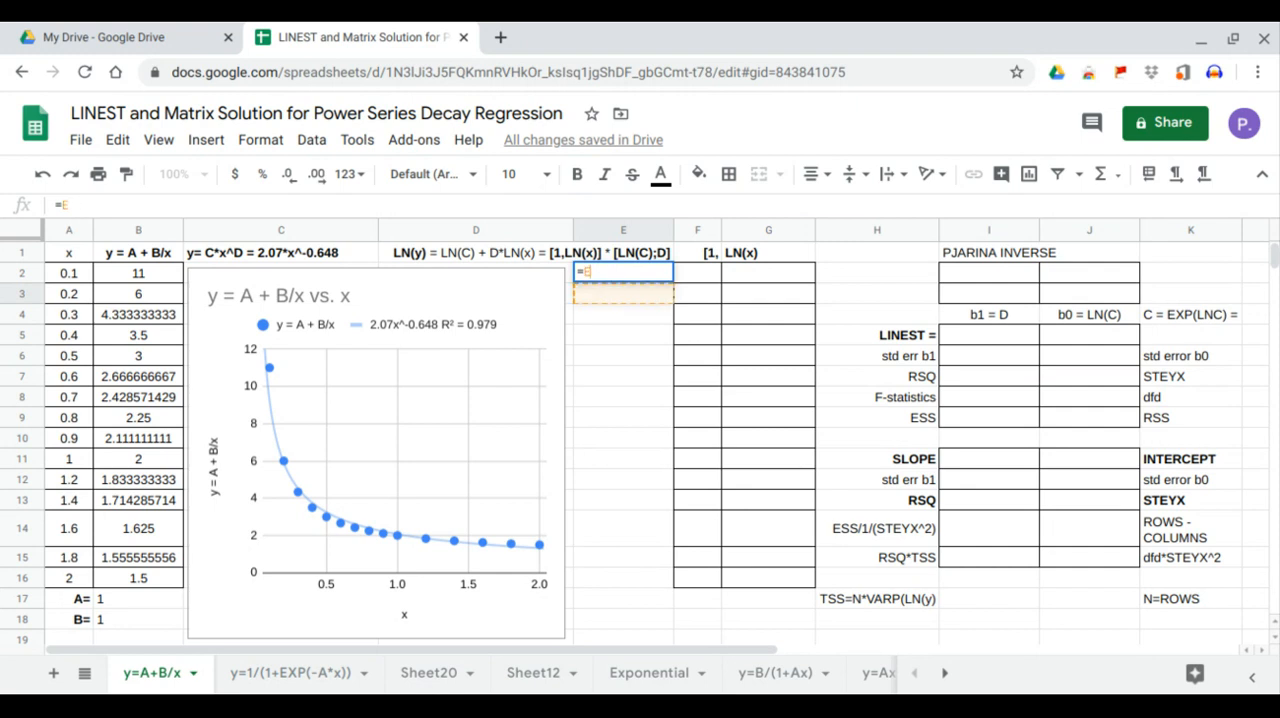
{"action": "type", "text": "arrayformula"}
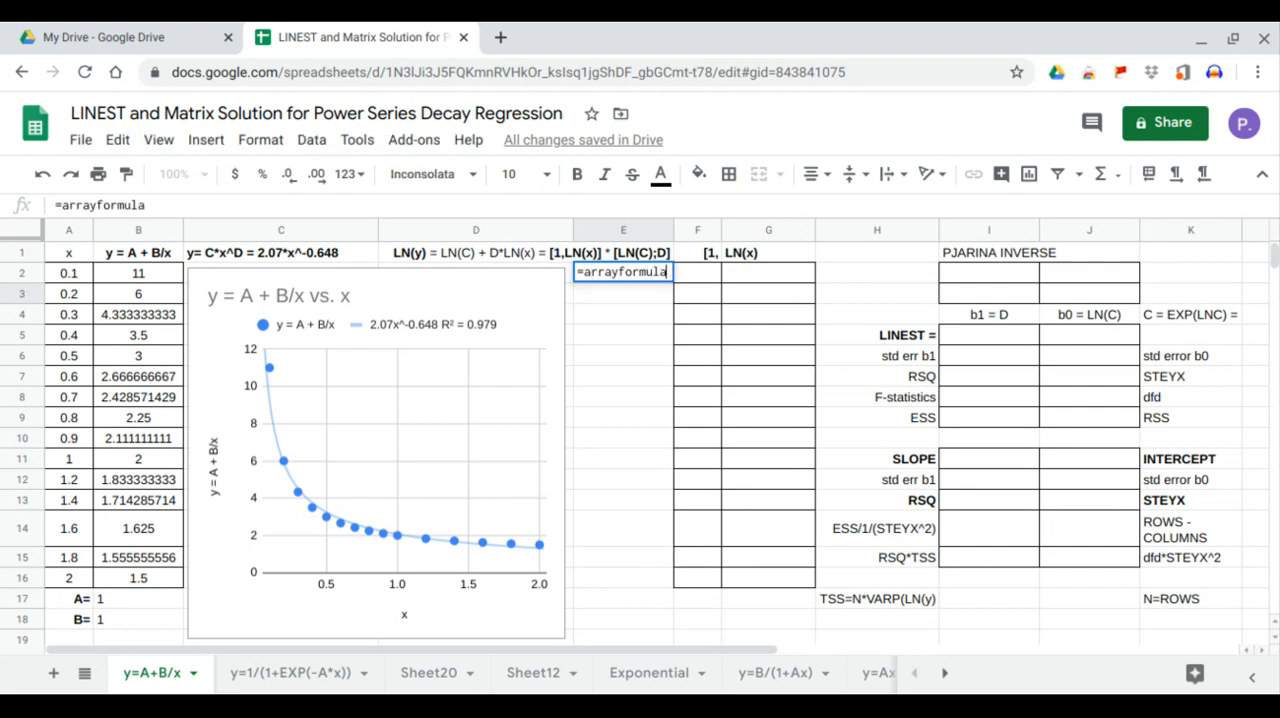
{"action": "type", "text": "(ln("}
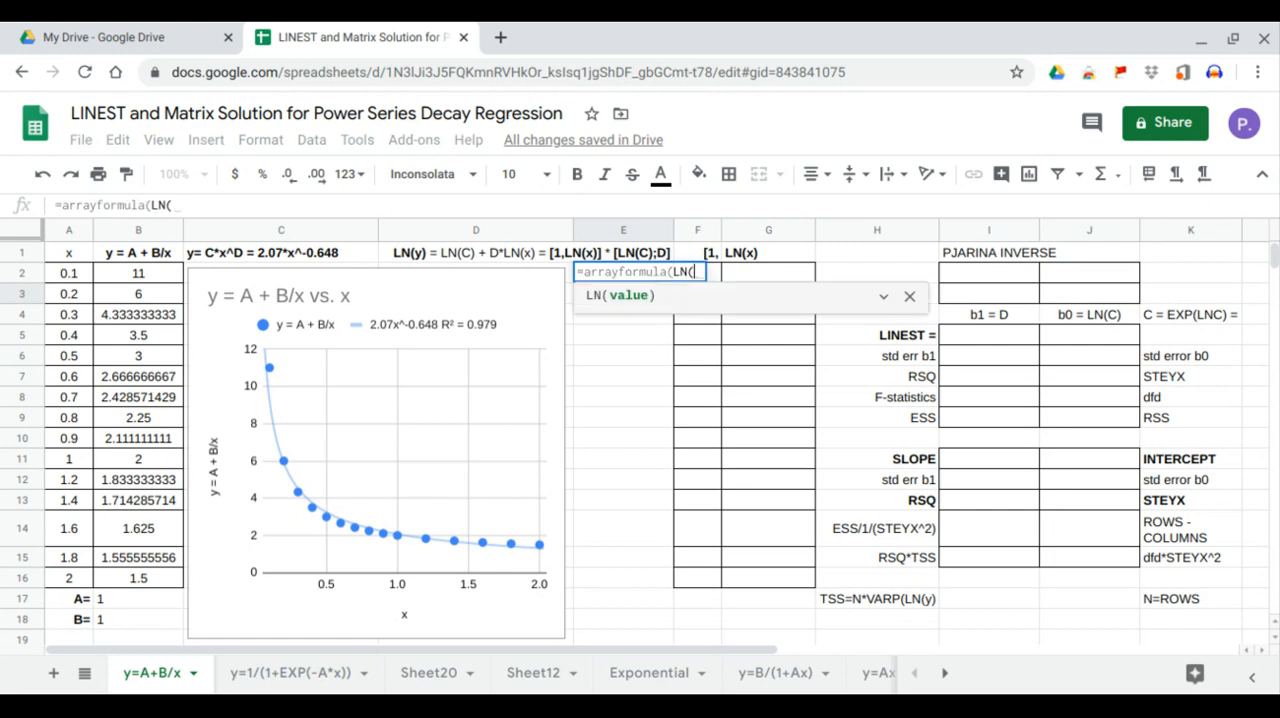
{"action": "left_click_drag", "start_coordinate": [138, 272], "coordinate": [141, 578]}
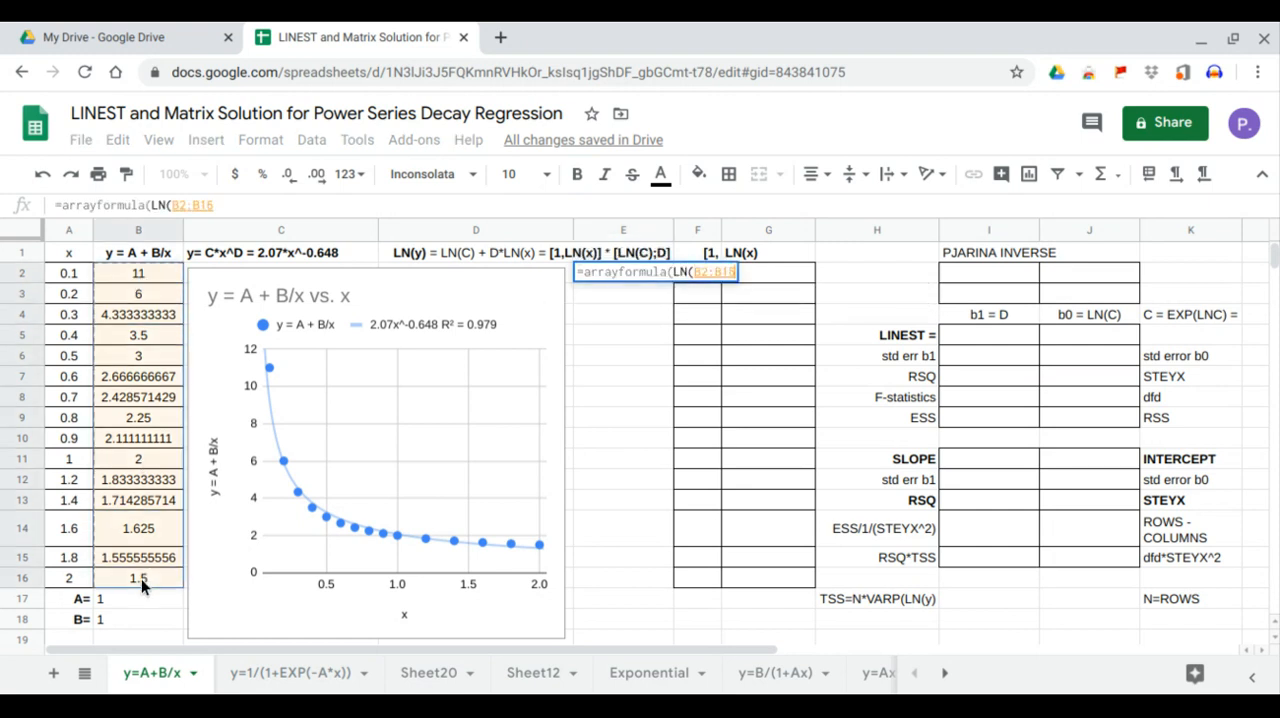
{"action": "key", "text": "Return"}
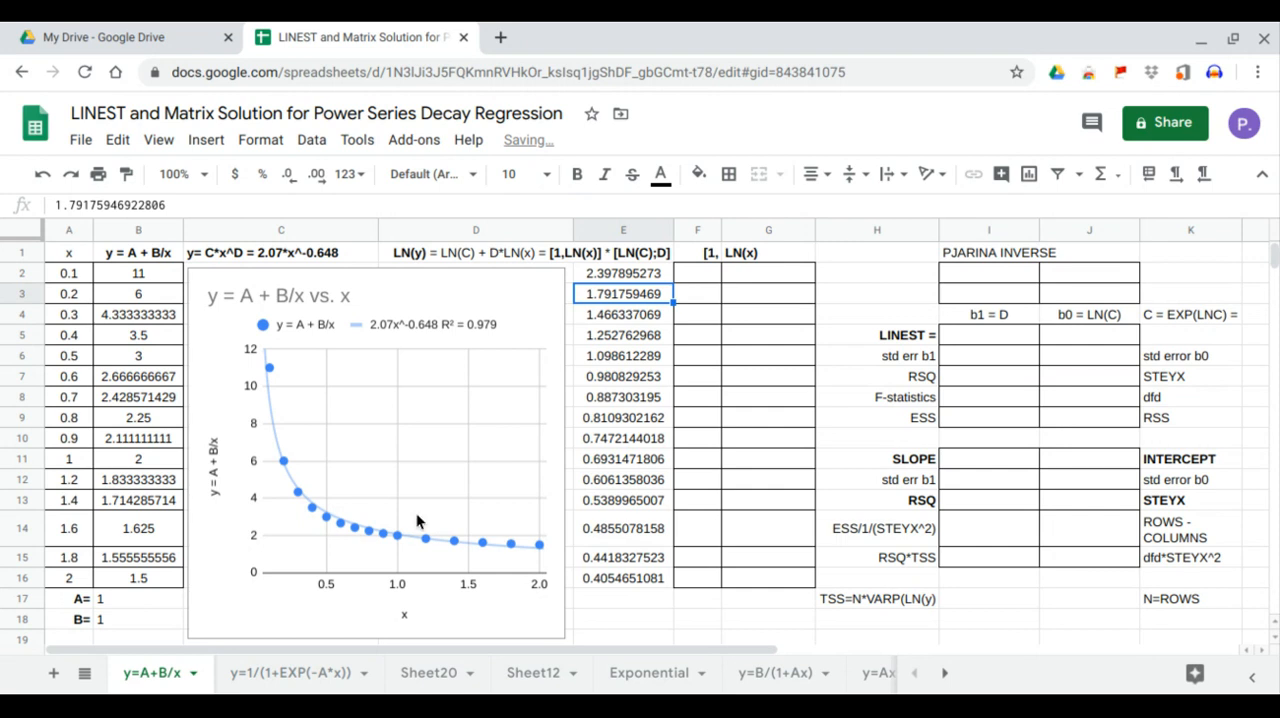
Enter 1 throughout F2:F16 and fill G2:G16 with the array formula LN(A2:A16)
{"action": "left_click", "coordinate": [712, 274]}
{"action": "type", "text": "1"}
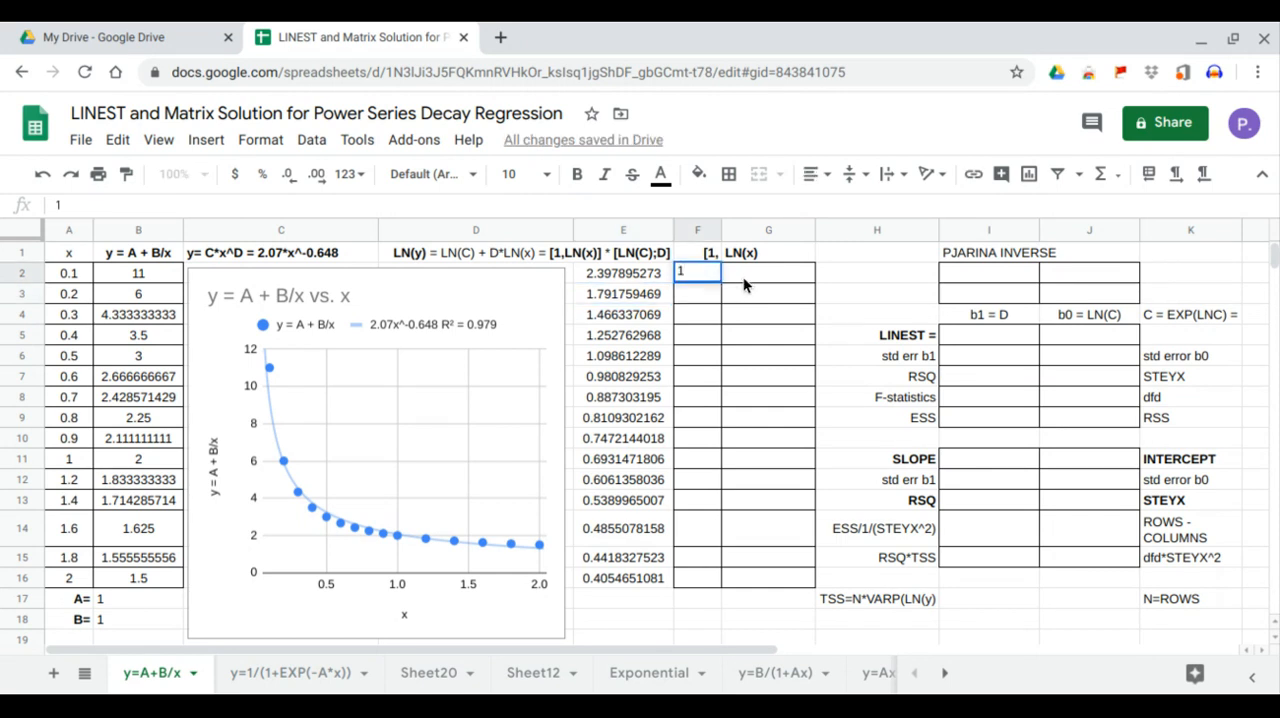
{"action": "left_click", "coordinate": [746, 276]}
{"action": "type", "text": "="}
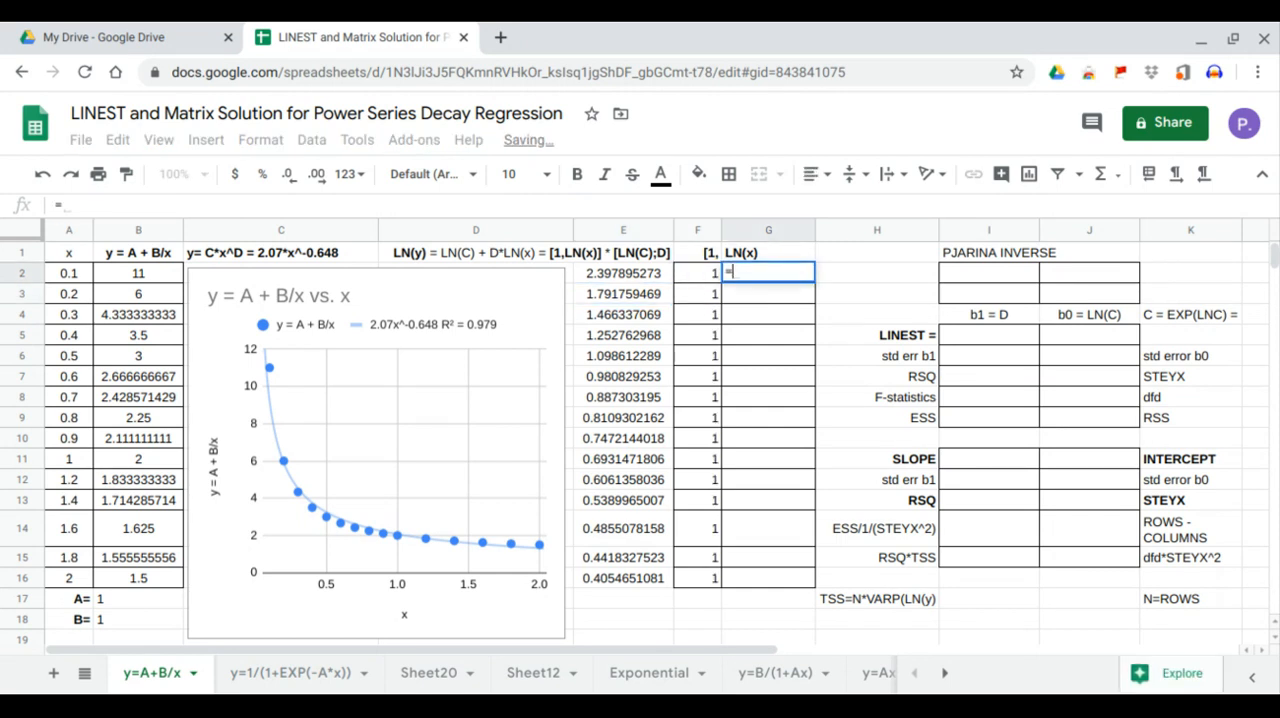
{"action": "type", "text": "arrayfor"}
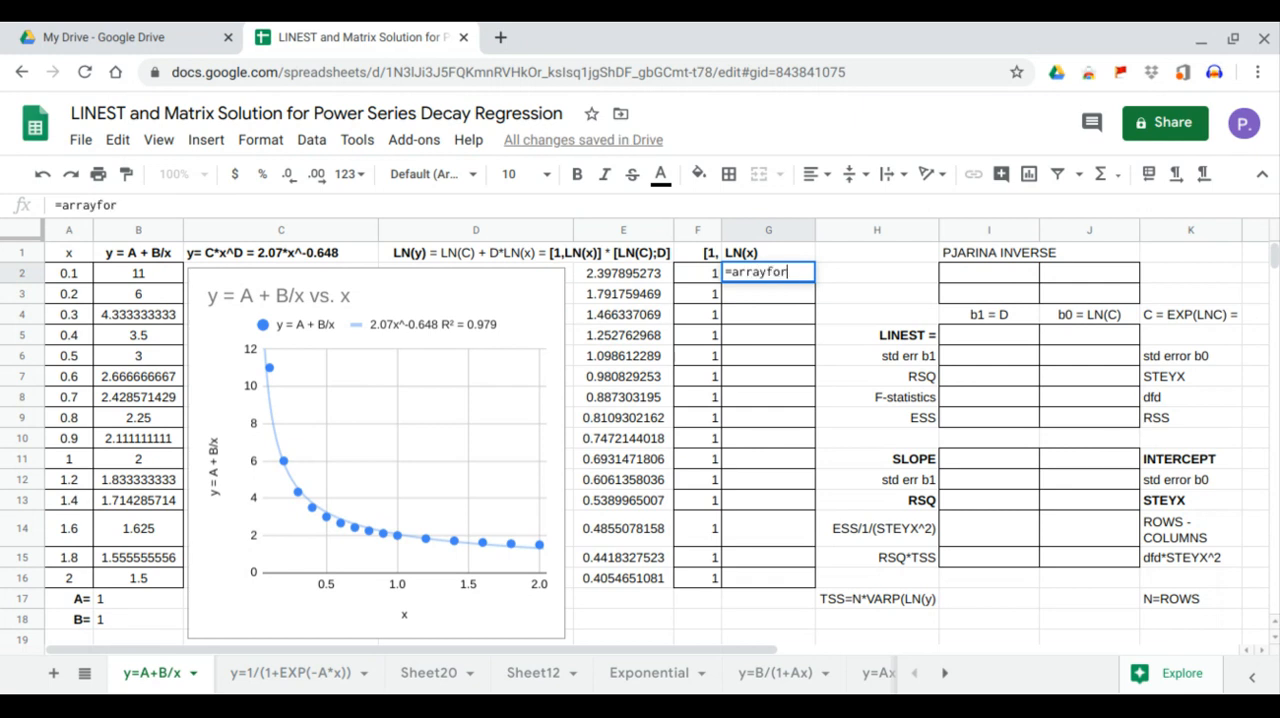
{"action": "type", "text": "mula(LN("}
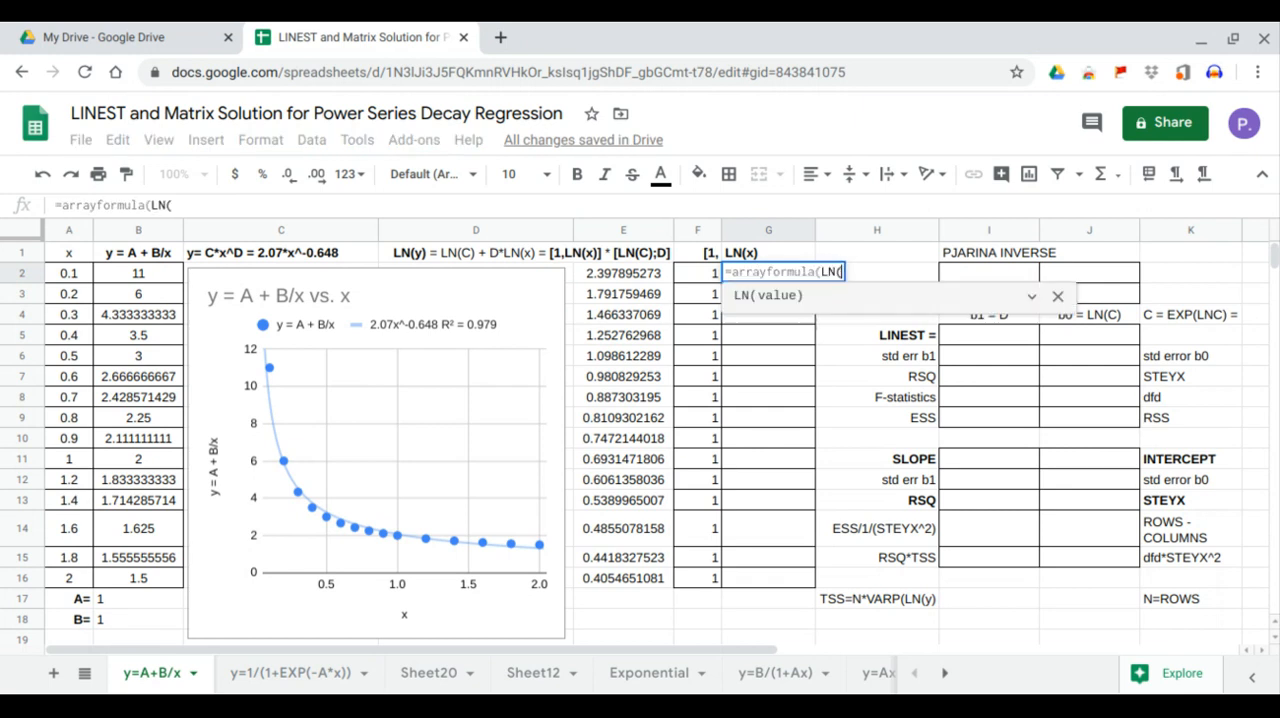
{"action": "left_click_drag", "start_coordinate": [82, 278], "coordinate": [86, 580]}
{"action": "key", "text": "Return"}
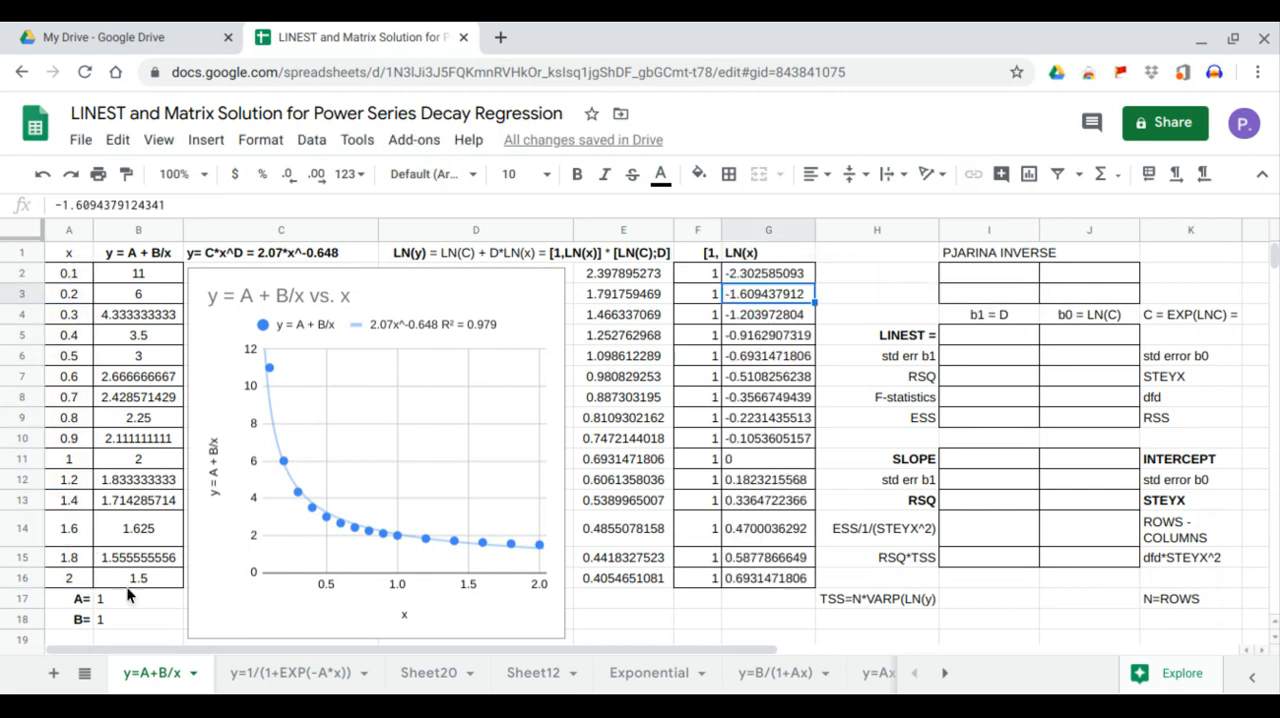
Compute the PJARINA INVERSE matrix in I2 with =minverse(mmult(transpose(F2:G16),F2:G16))
{"action": "left_click", "coordinate": [970, 268]}
{"action": "type", "text": "="}
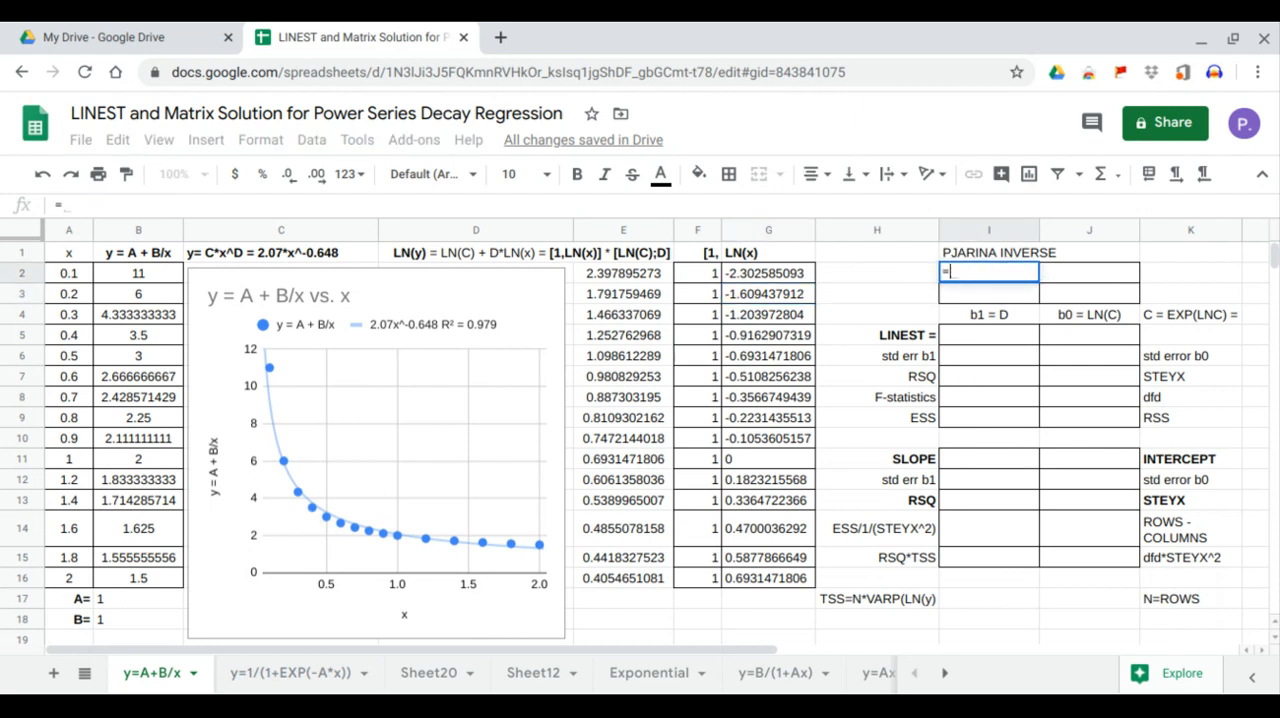
{"action": "type", "text": "minve"}
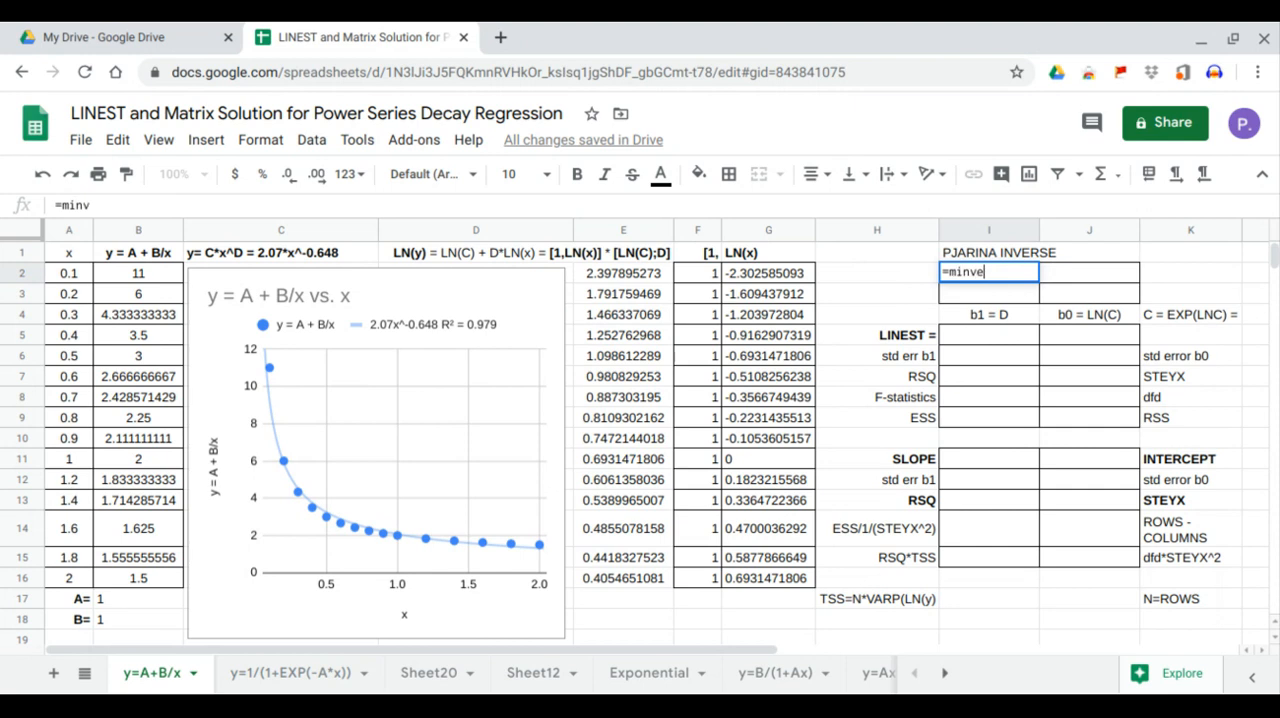
{"action": "type", "text": "rse(mmult(tr"}
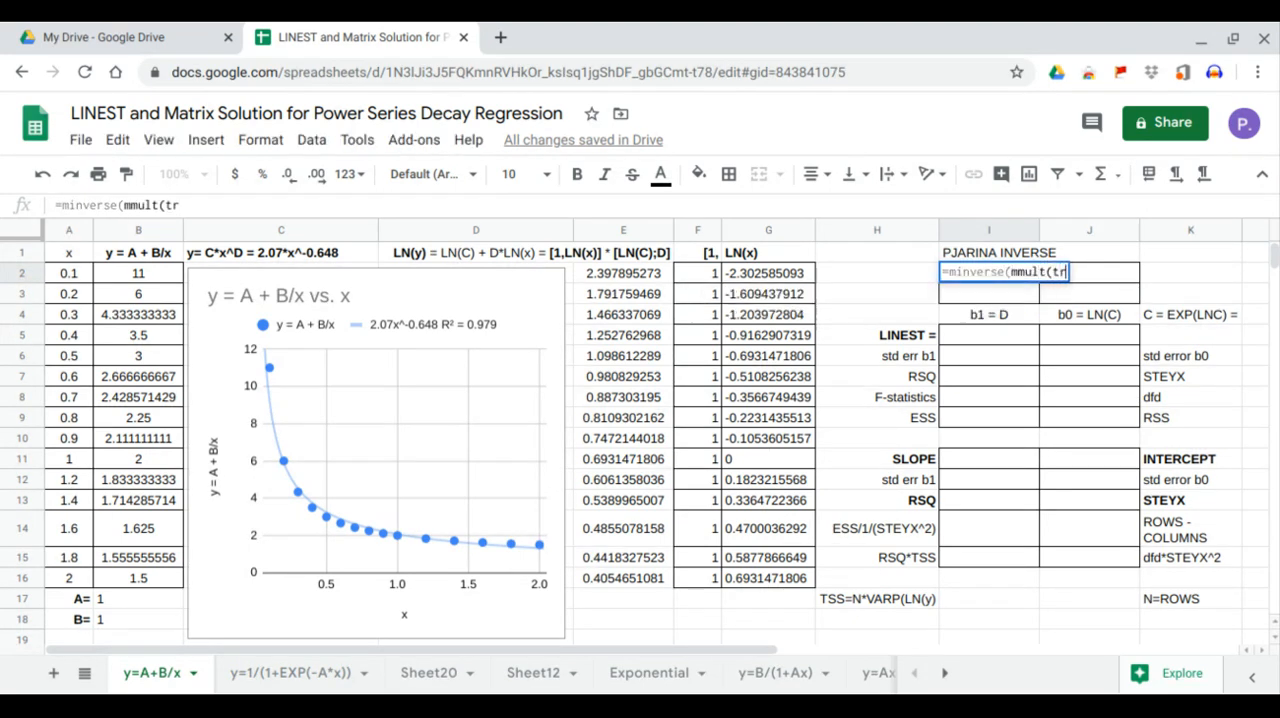
{"action": "type", "text": "anspose("}
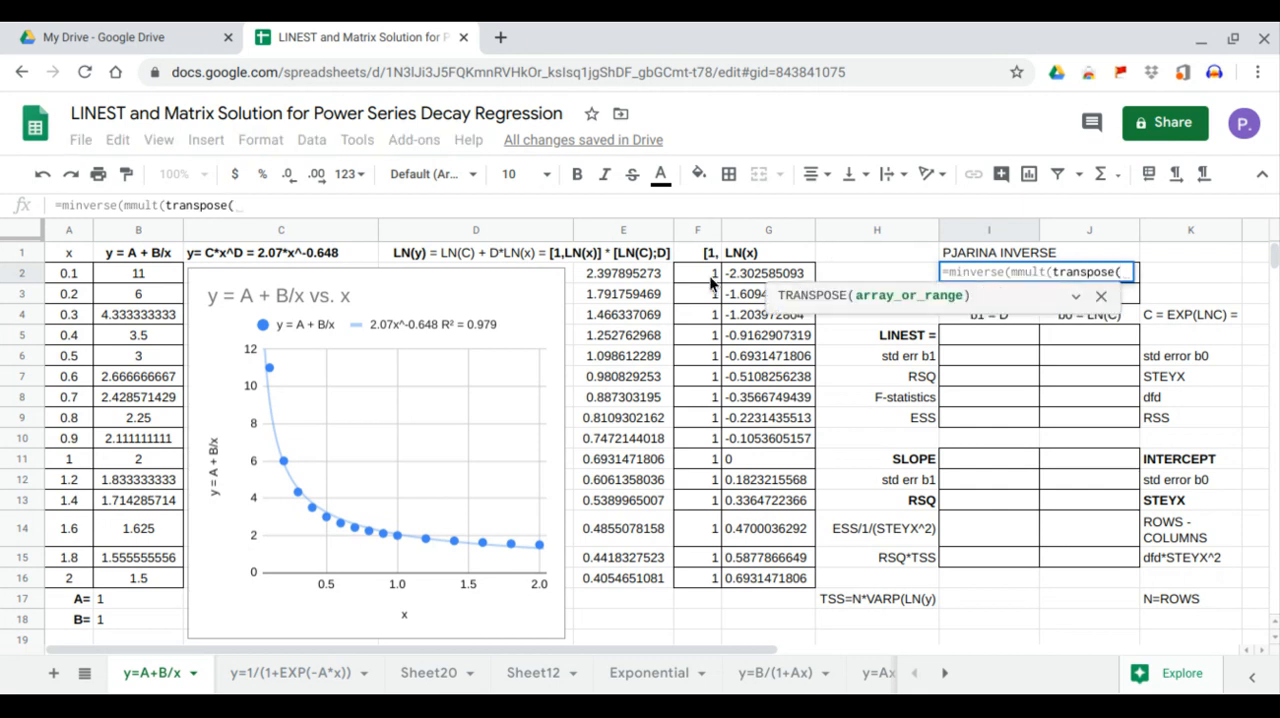
{"action": "left_click_drag", "start_coordinate": [709, 275], "coordinate": [778, 577]}
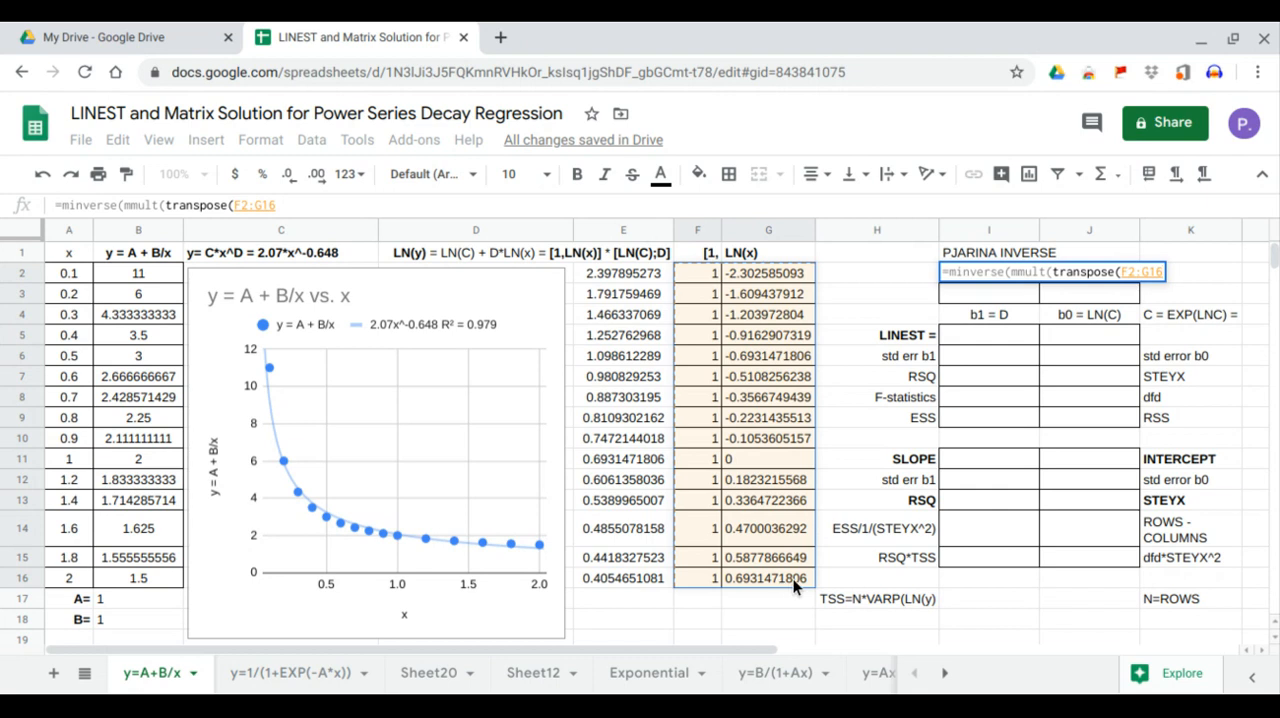
{"action": "type", "text": "),"}
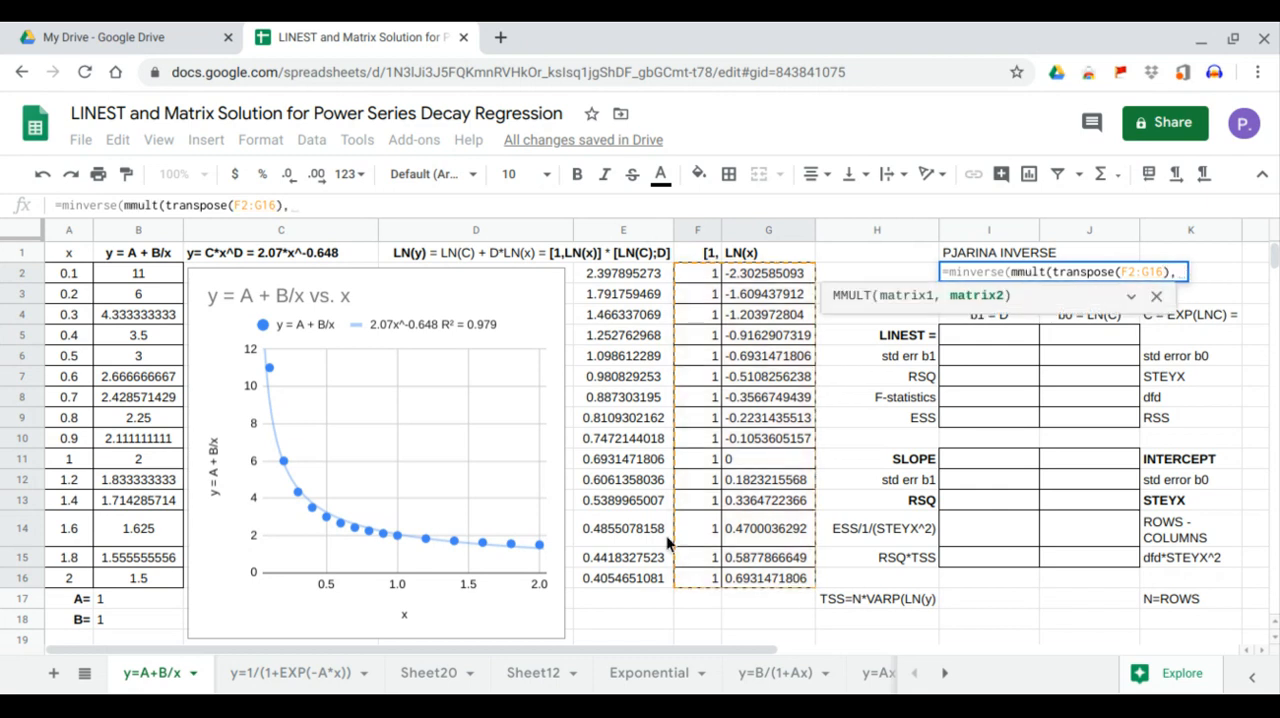
{"action": "left_click_drag", "start_coordinate": [688, 274], "coordinate": [773, 580]}
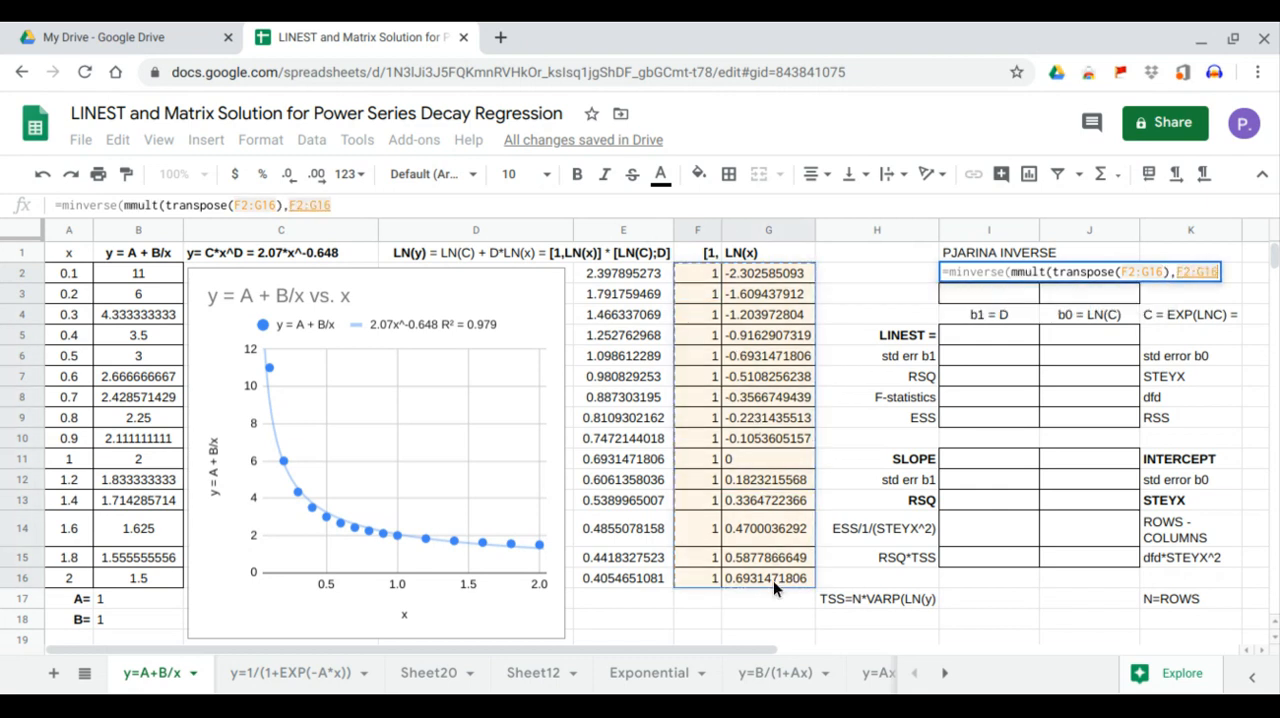
{"action": "type", "text": "))"}
{"action": "key", "text": "Return"}
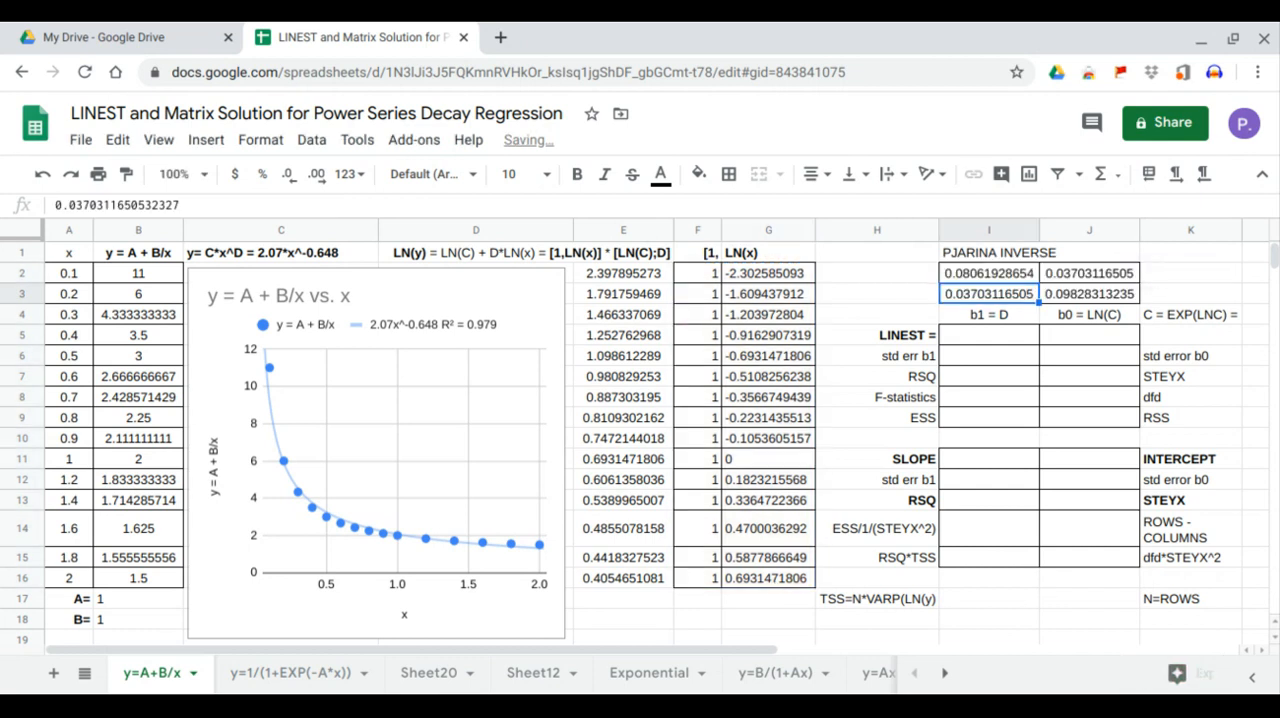
Calculate the regression coefficients and full statistics in I5 with =linest(E2:E16,G2:G16,1,1)
{"action": "left_click", "coordinate": [986, 342]}
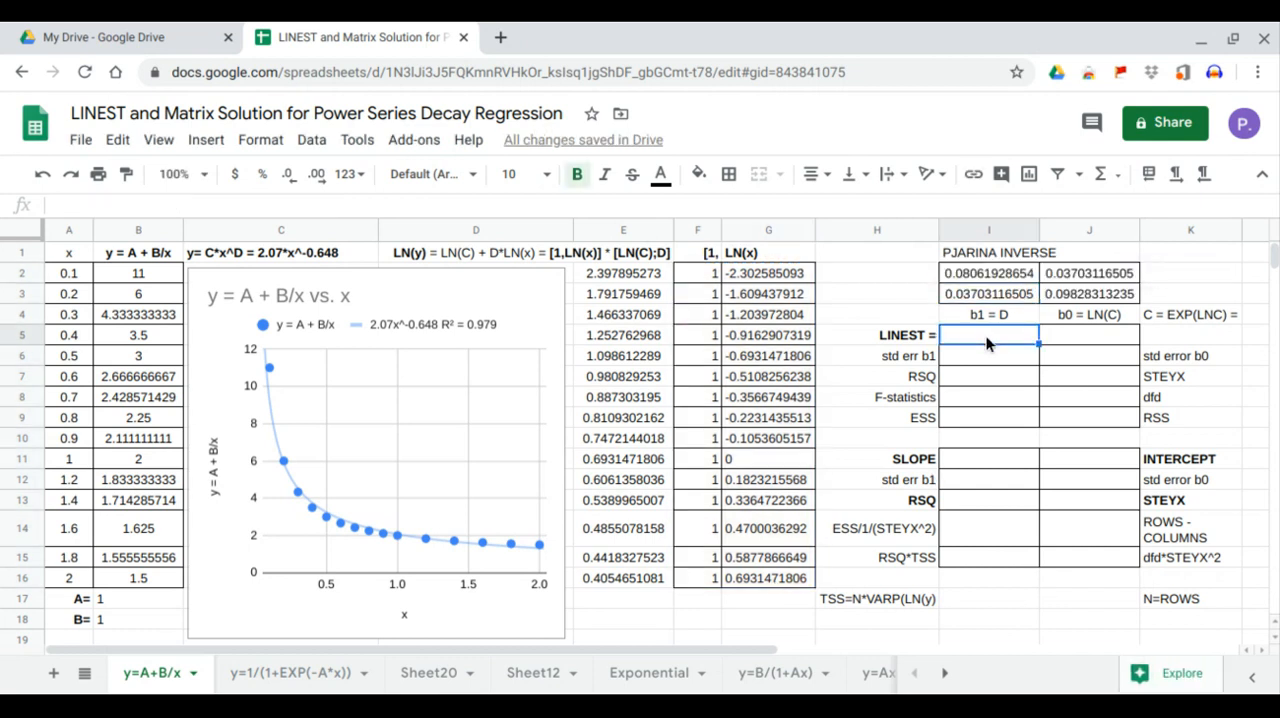
{"action": "type", "text": "=linest("}
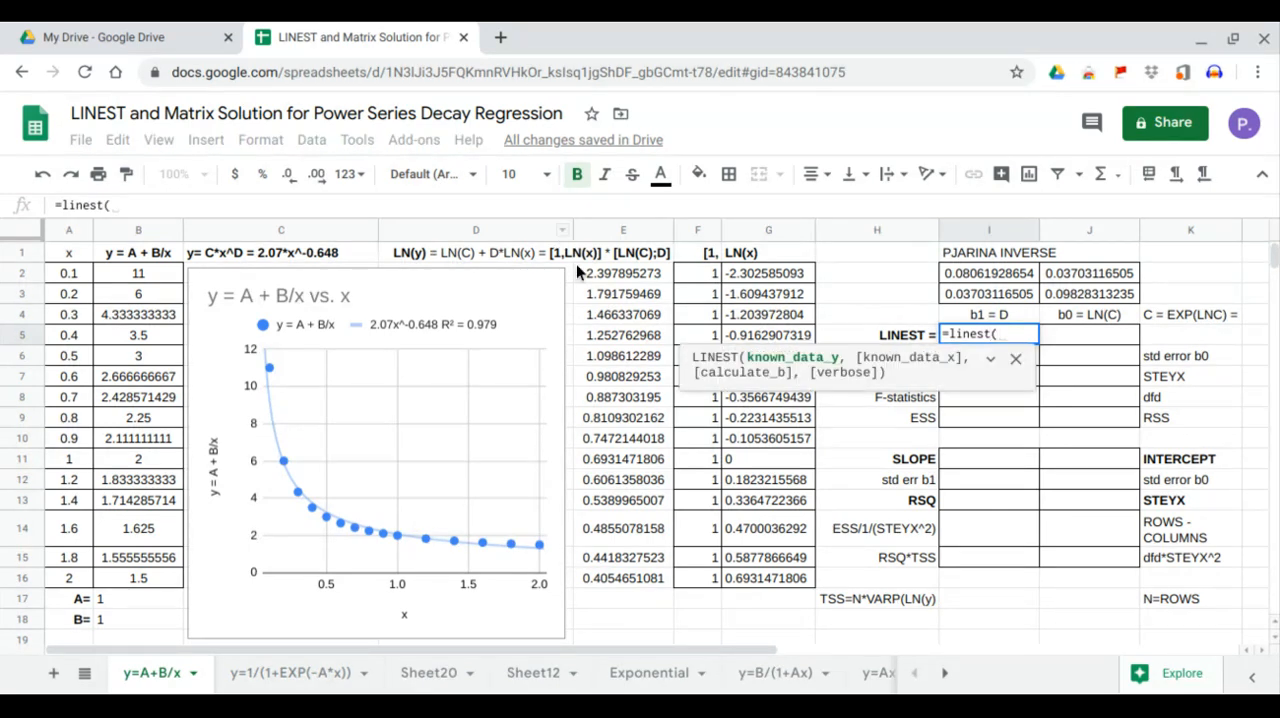
{"action": "left_click_drag", "start_coordinate": [580, 270], "coordinate": [607, 582]}
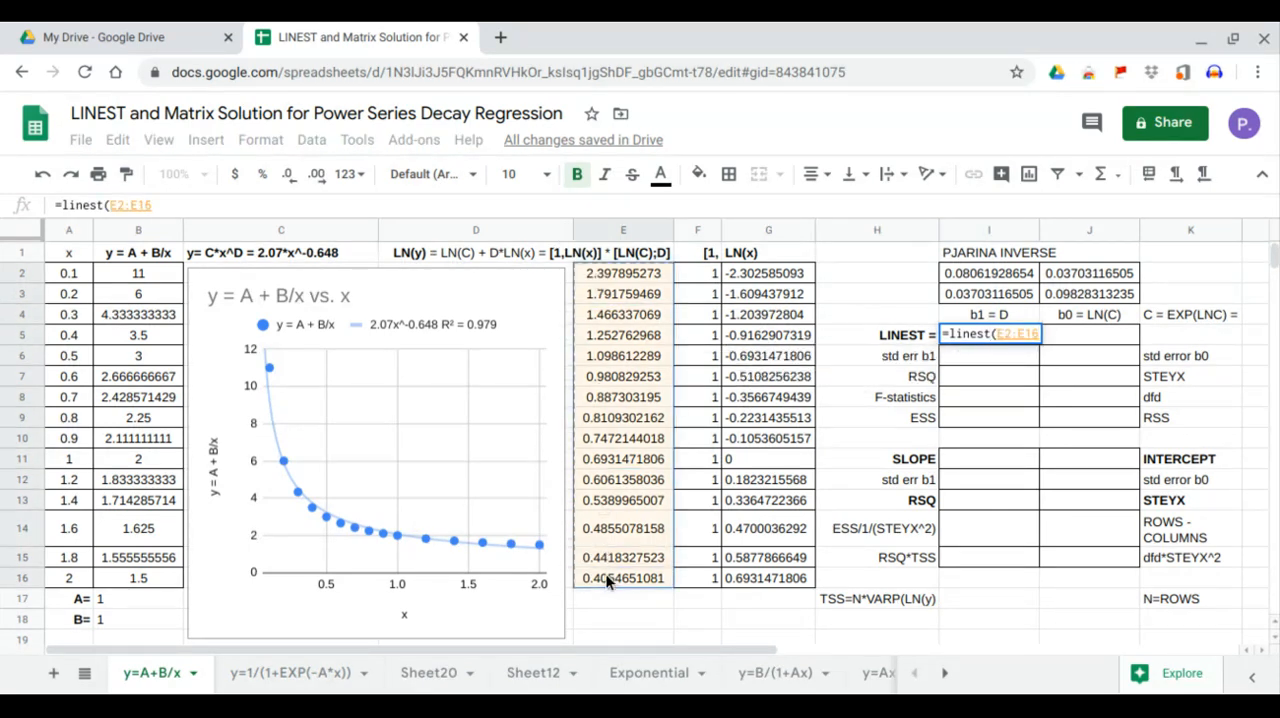
{"action": "type", "text": ","}
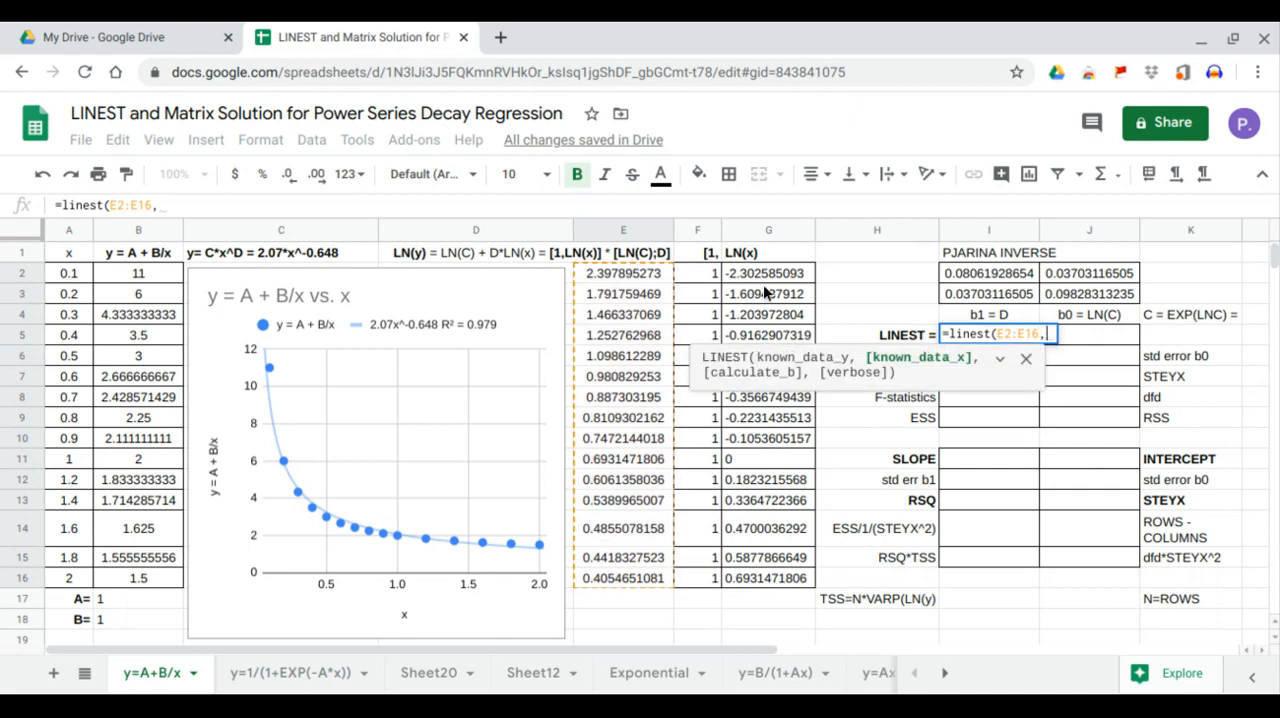
{"action": "left_click_drag", "start_coordinate": [766, 281], "coordinate": [771, 583]}
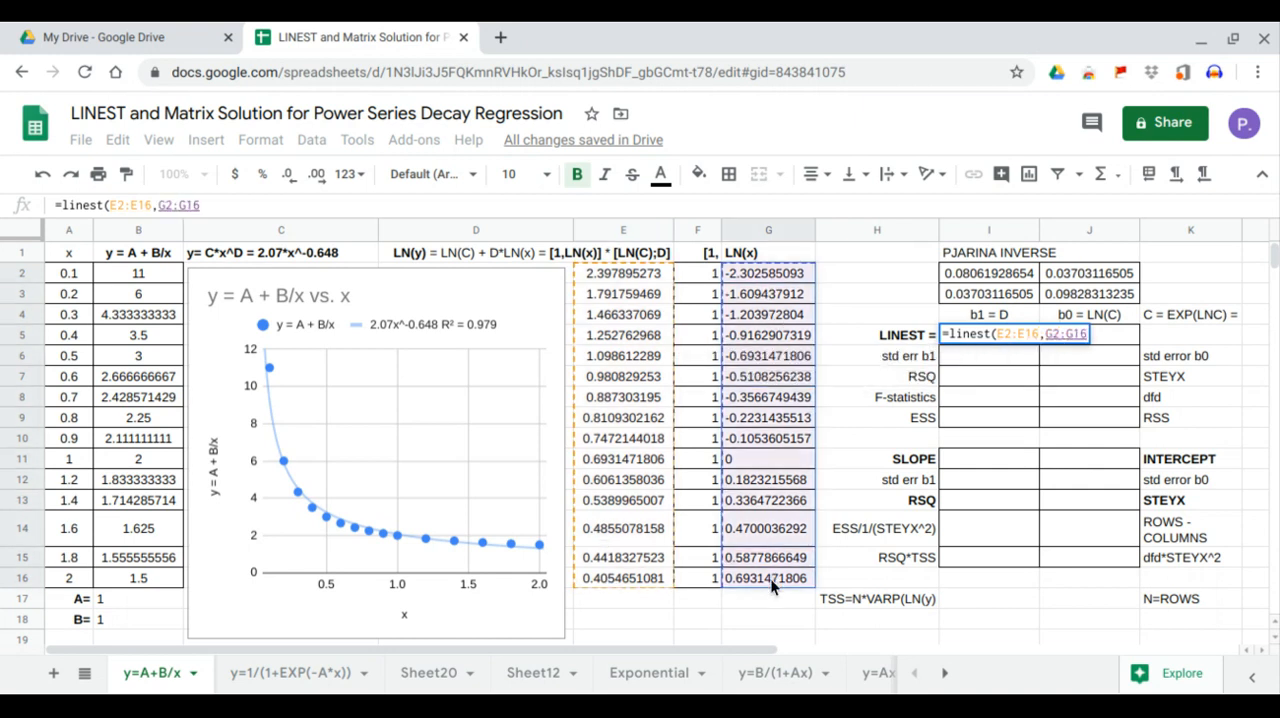
{"action": "type", "text": ",01"}
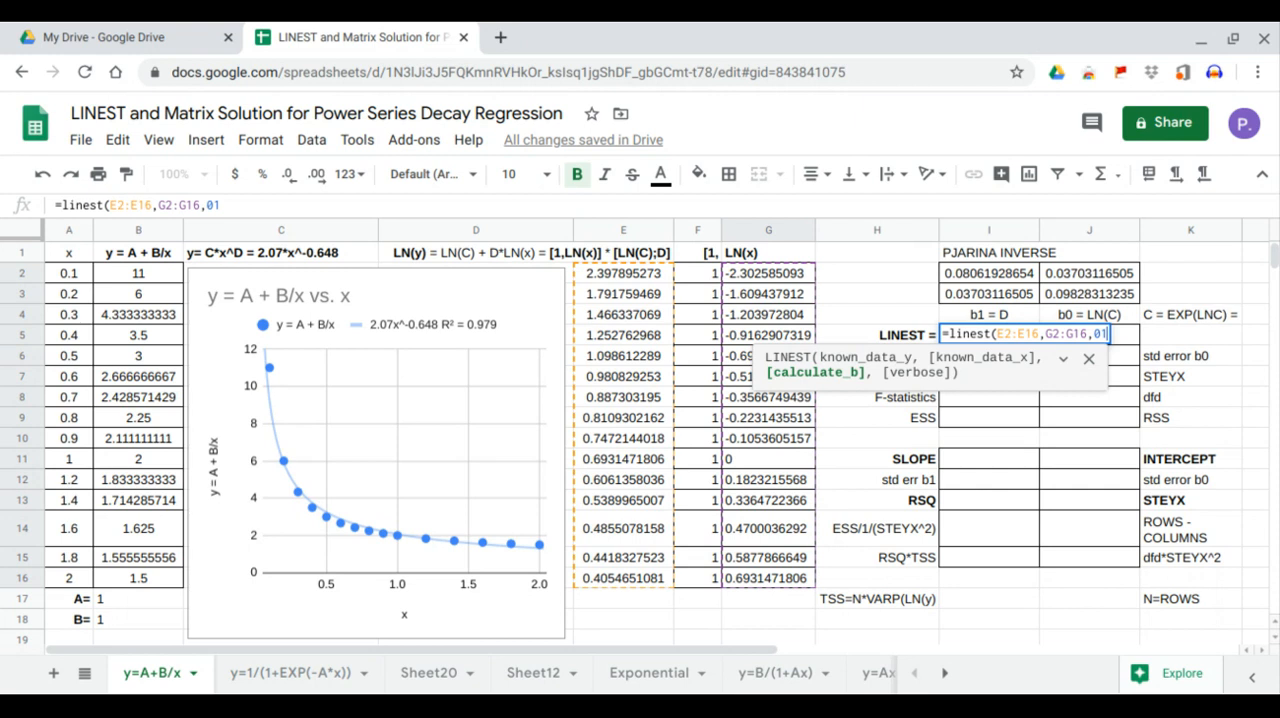
{"action": "key", "text": "BackSpace"}
{"action": "key", "text": "BackSpace"}
{"action": "type", "text": "1,1)"}
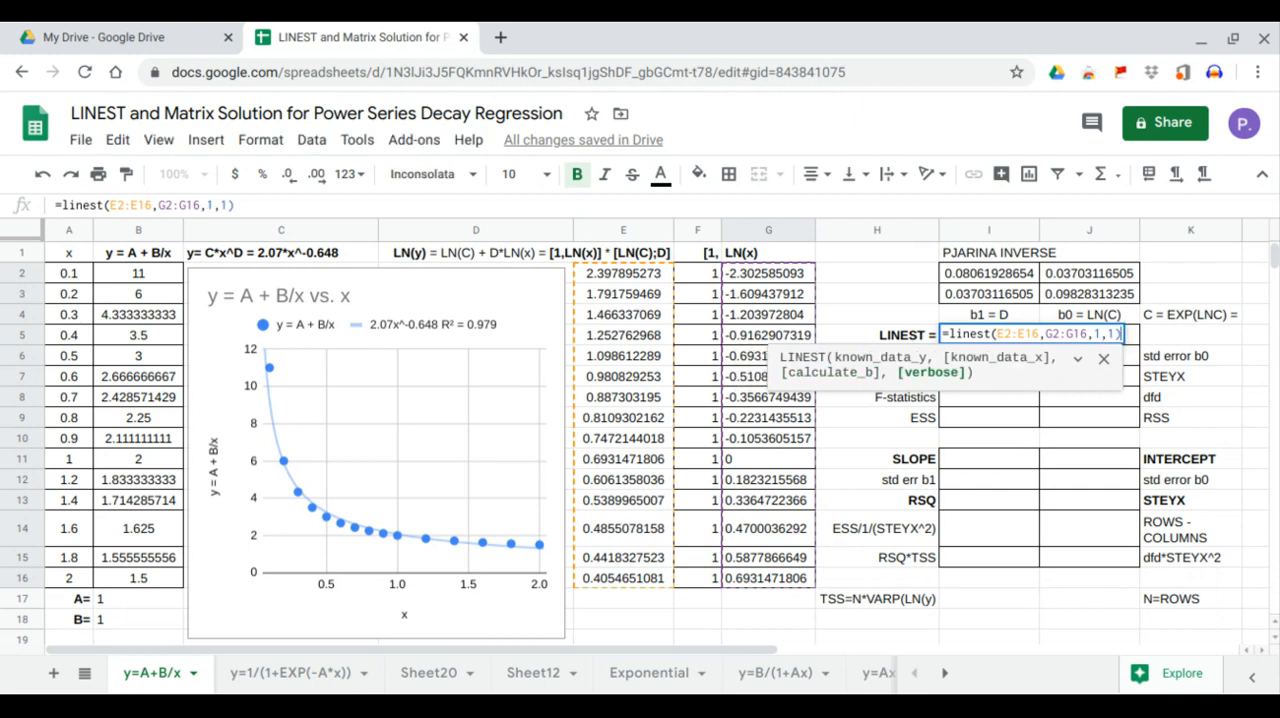
{"action": "key", "text": "Return"}
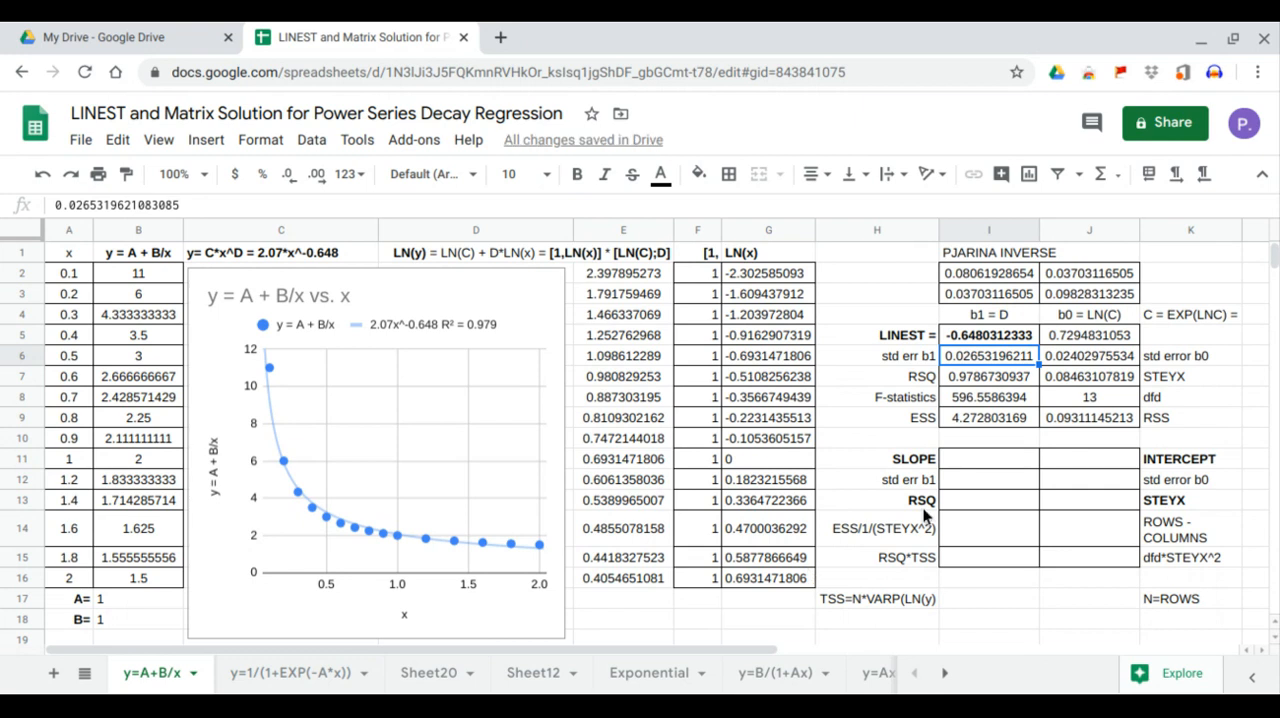
Calculate C in K5 with =EXP(J5) and compare the LINEST exponent and C with the chart's trendline equation
{"action": "left_click", "coordinate": [1000, 340]}
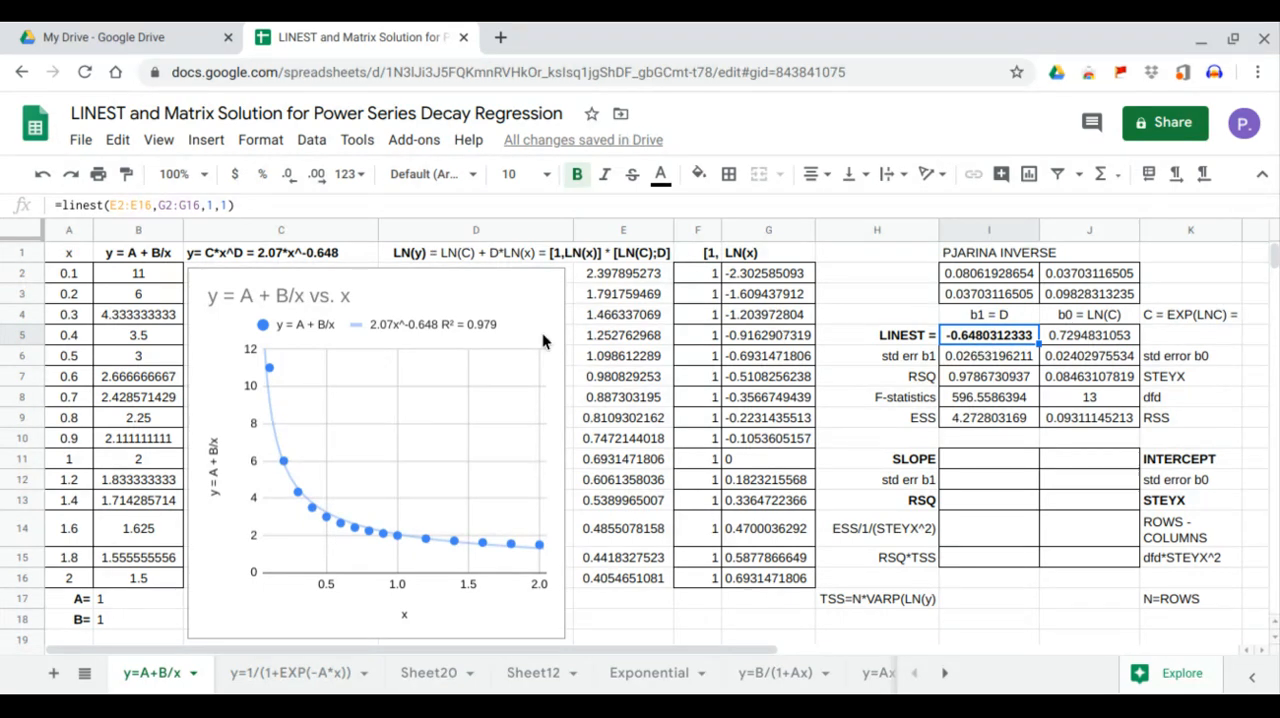
{"action": "left_click", "coordinate": [431, 330]}
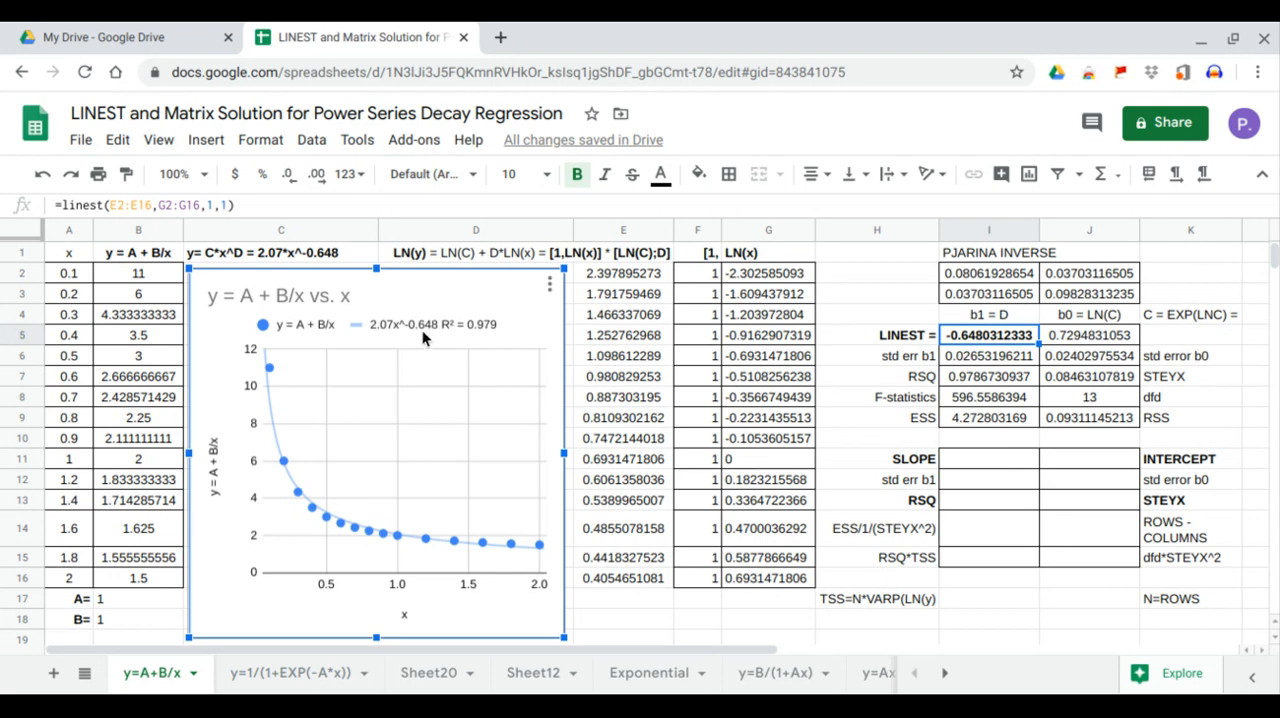
{"action": "left_click", "coordinate": [1074, 338]}
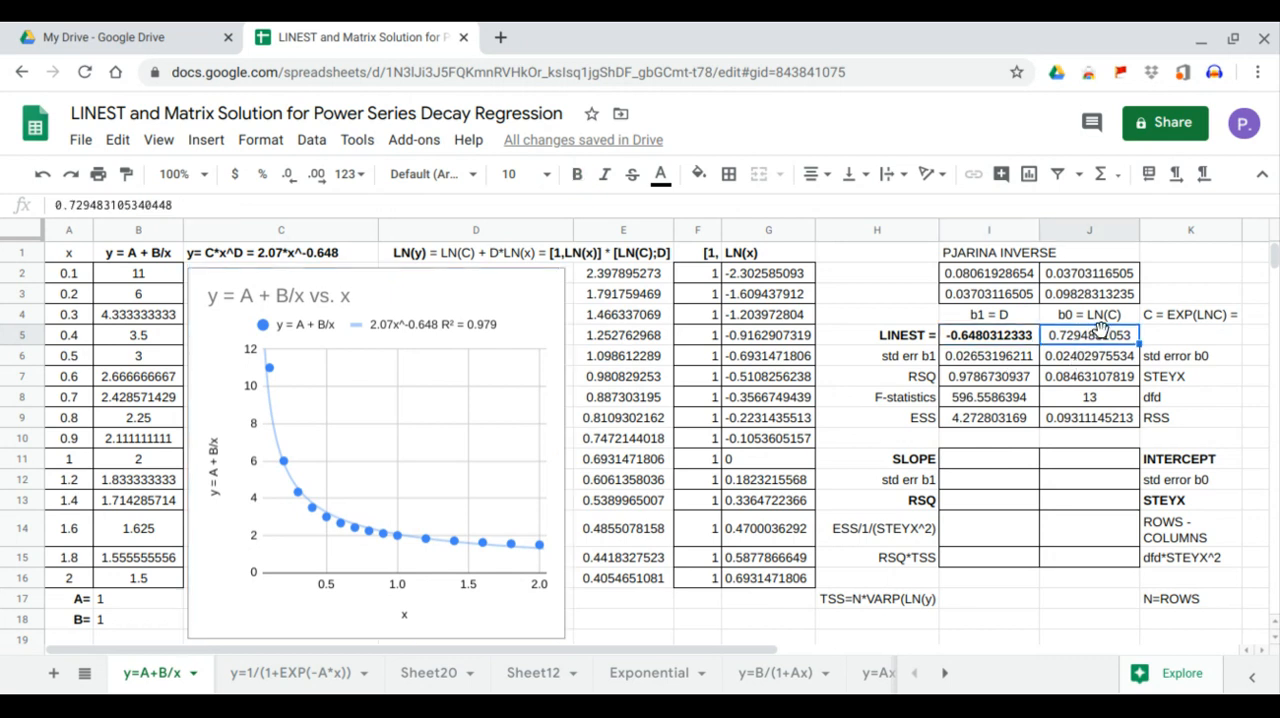
{"action": "left_click", "coordinate": [1171, 336]}
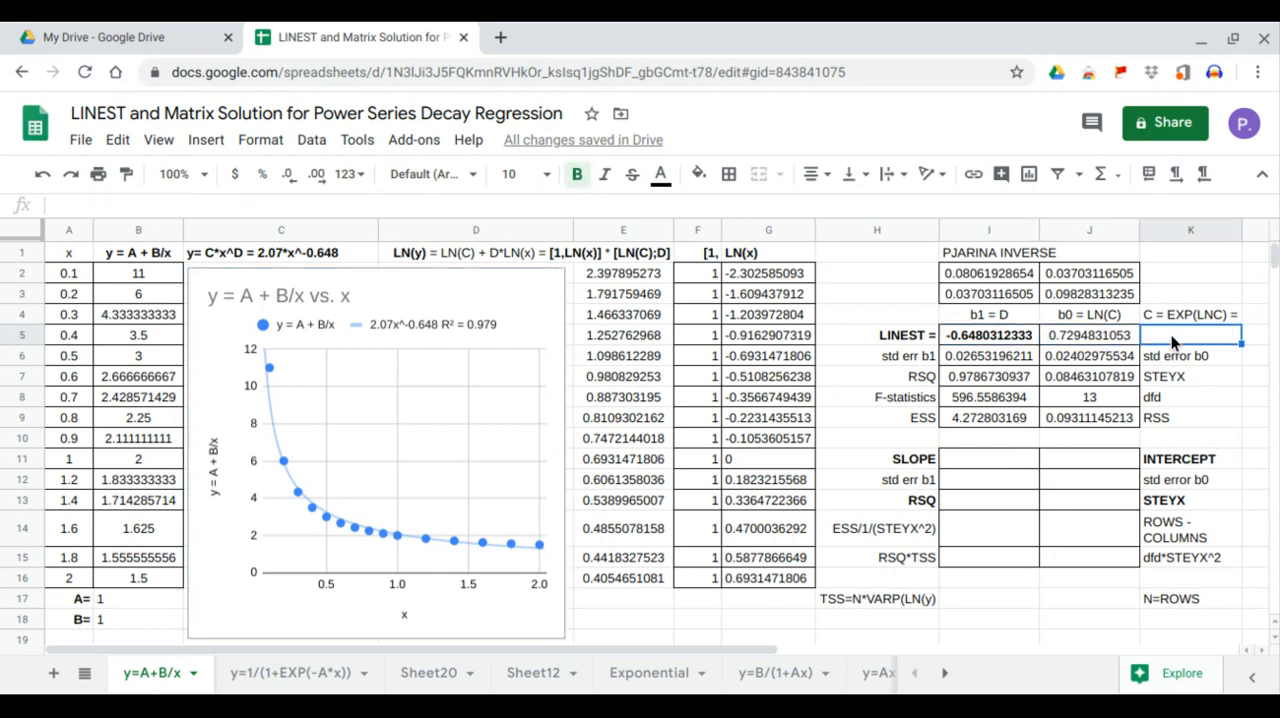
{"action": "type", "text": "=exp"}
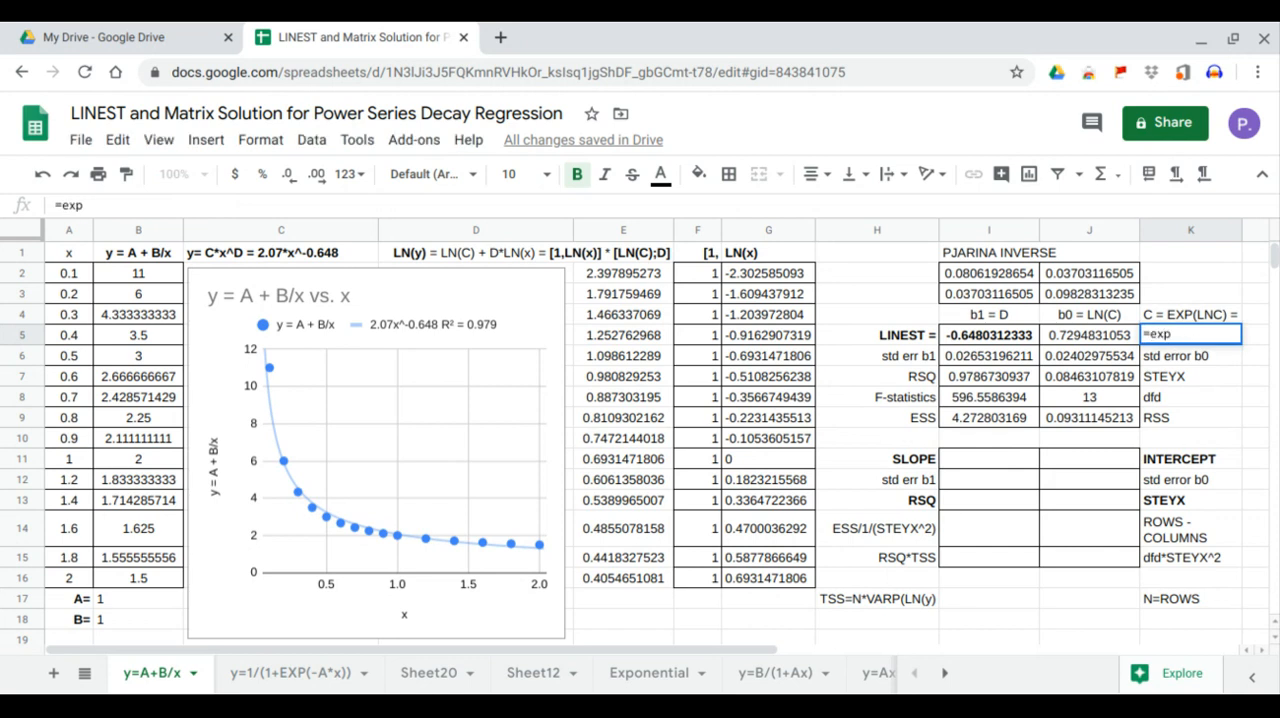
{"action": "key", "text": "Tab"}
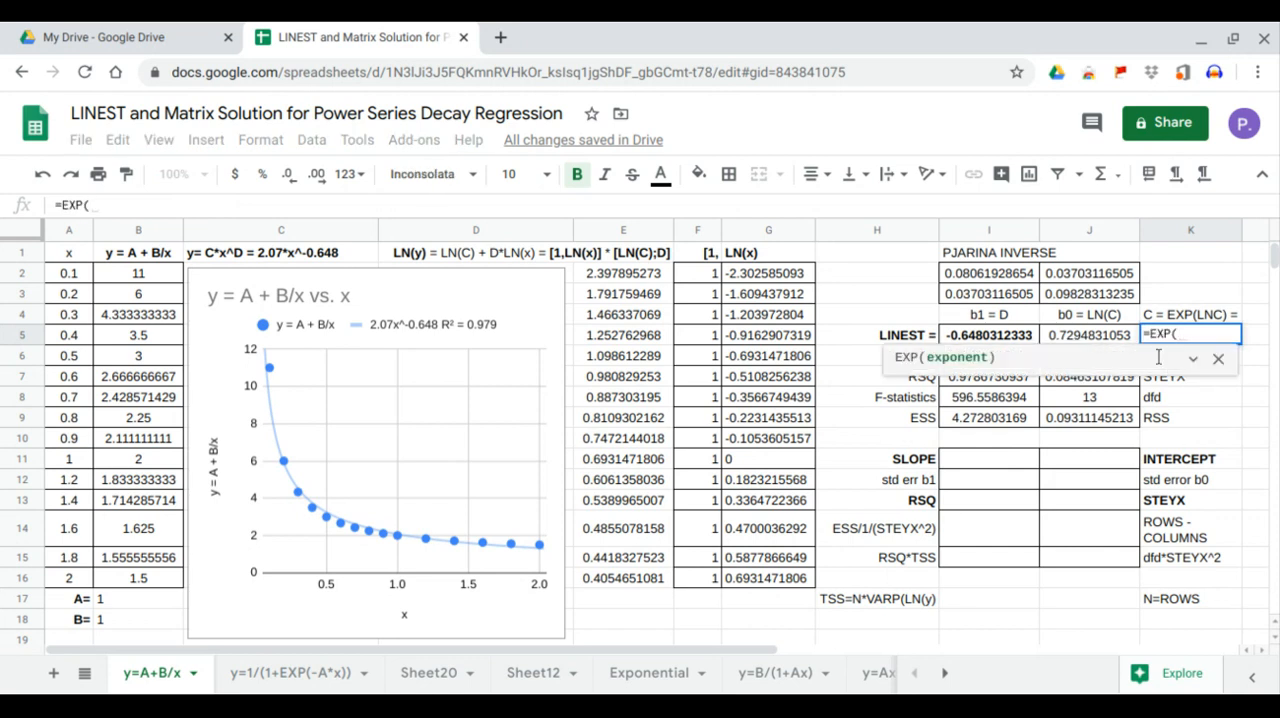
{"action": "left_click", "coordinate": [1108, 336]}
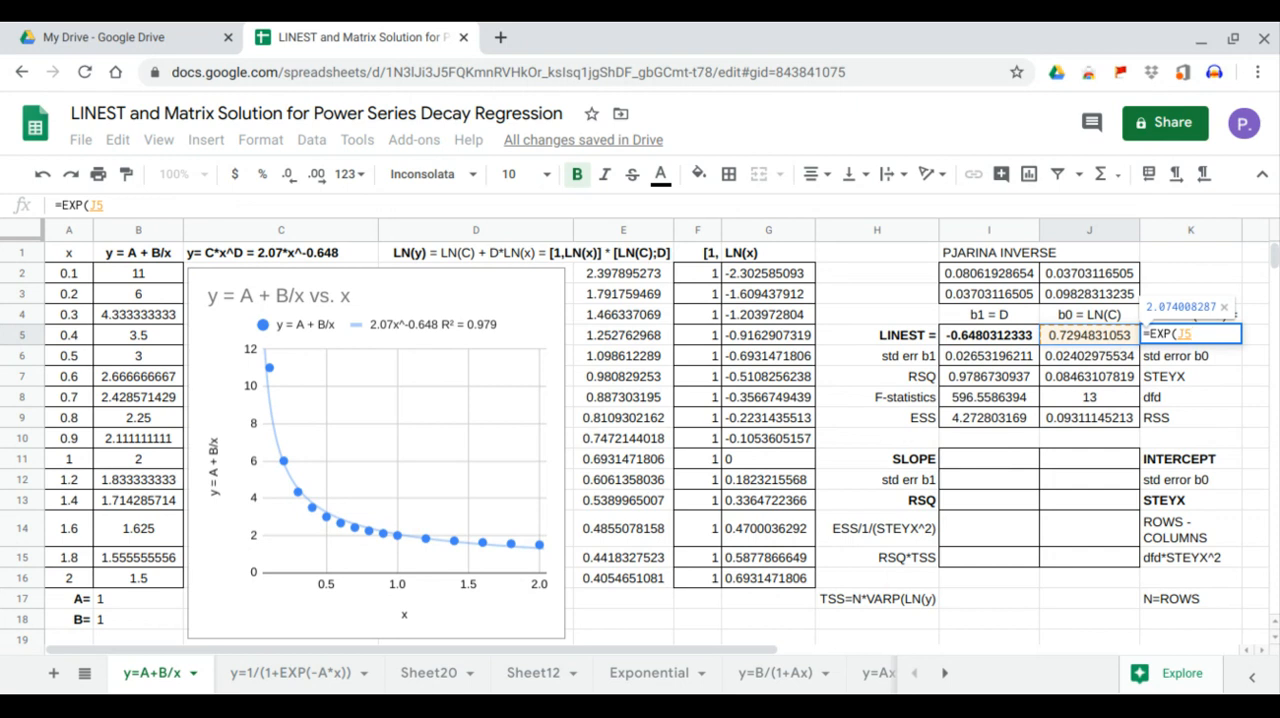
{"action": "key", "text": "Return"}
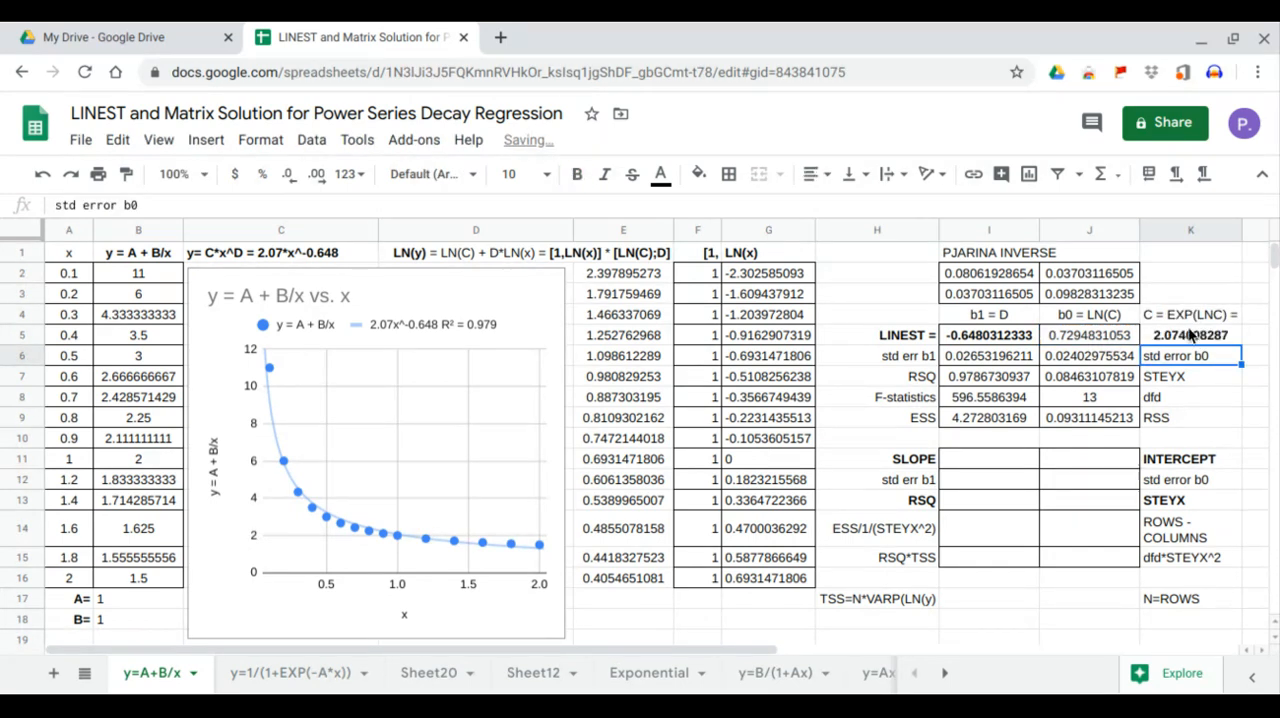
{"action": "left_click", "coordinate": [1192, 333]}
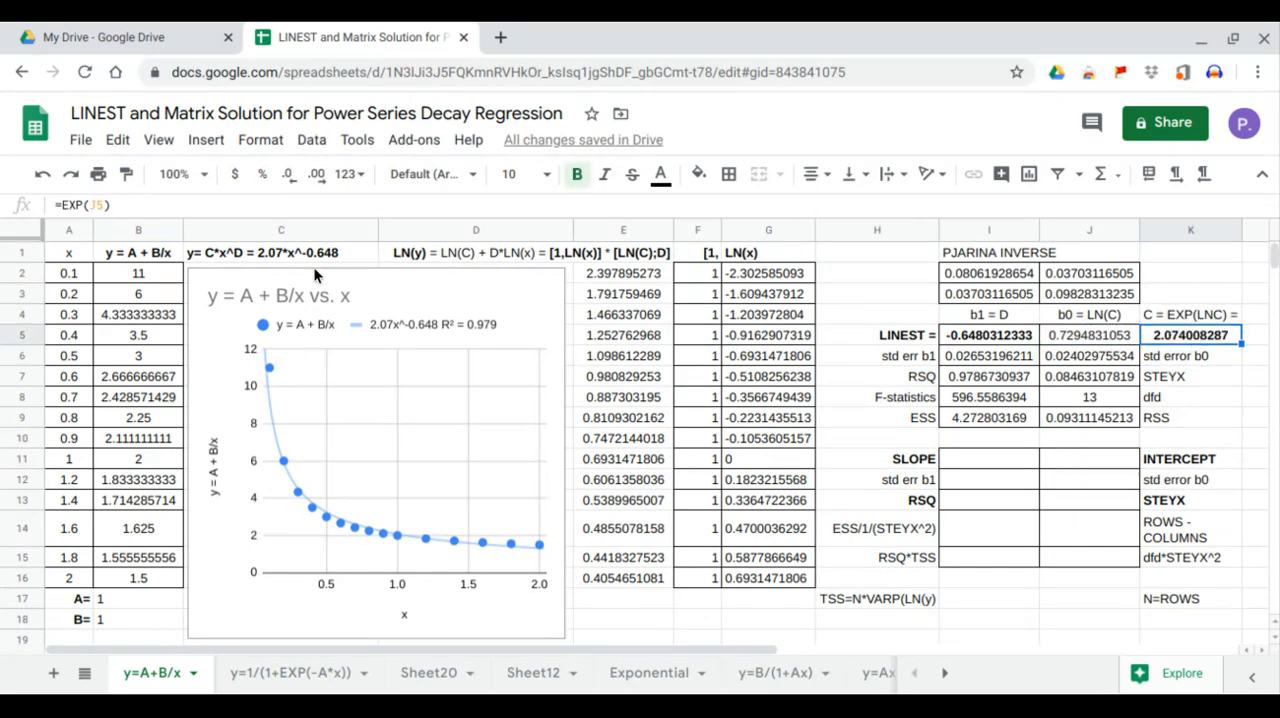
{"action": "left_click", "coordinate": [379, 324]}
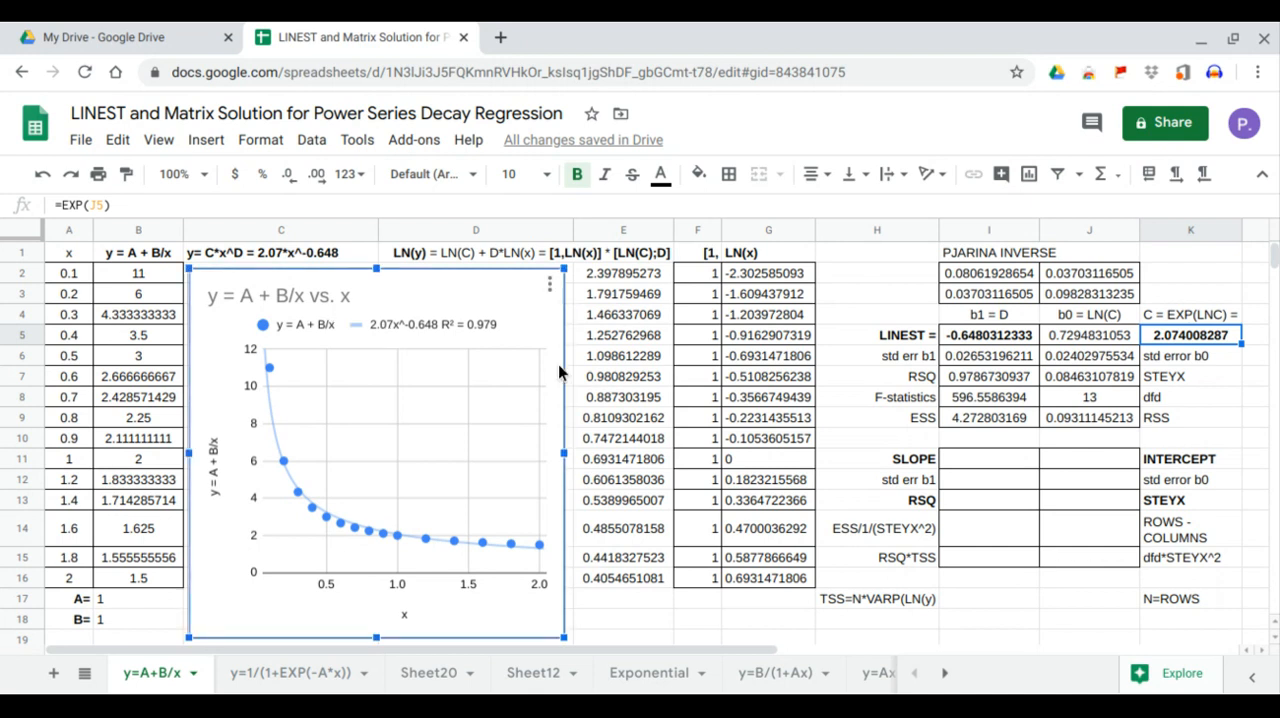
Calculate the regression slope in I11 with =SLOPE(E2:E16,G2:G16)
{"action": "left_click_drag", "start_coordinate": [985, 335], "coordinate": [1078, 331]}
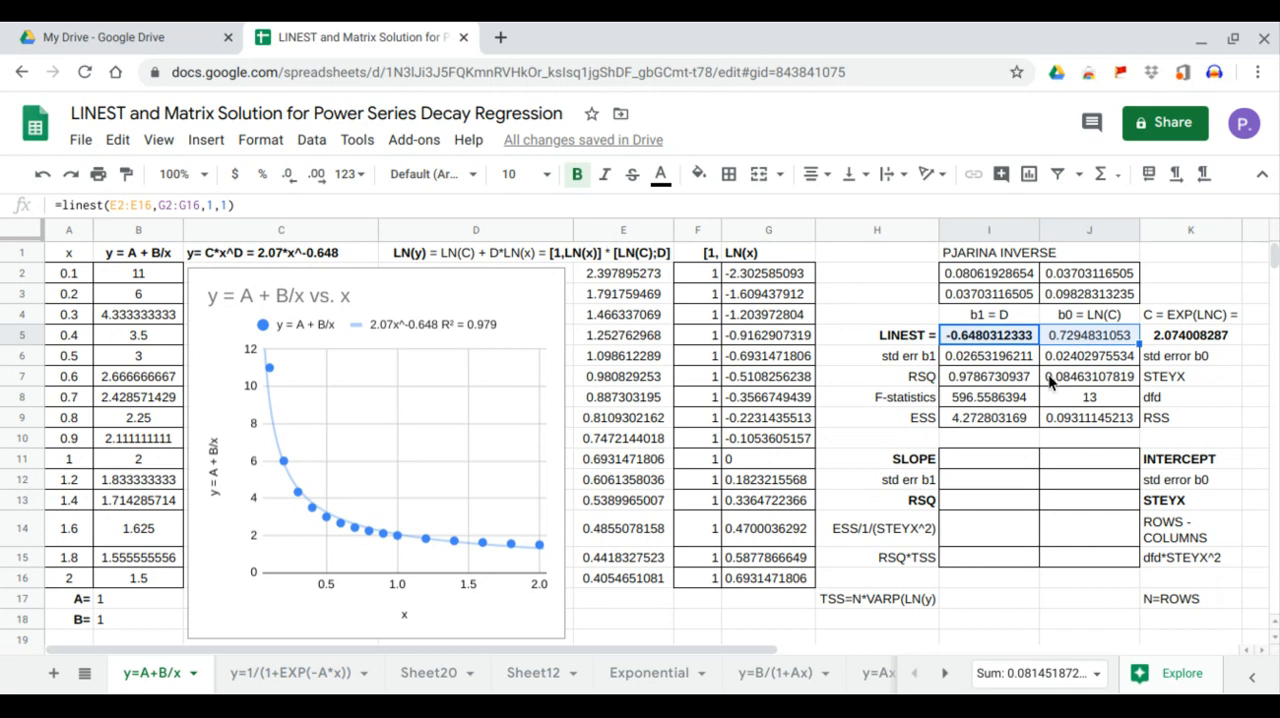
{"action": "left_click_drag", "start_coordinate": [974, 458], "coordinate": [1017, 461]}
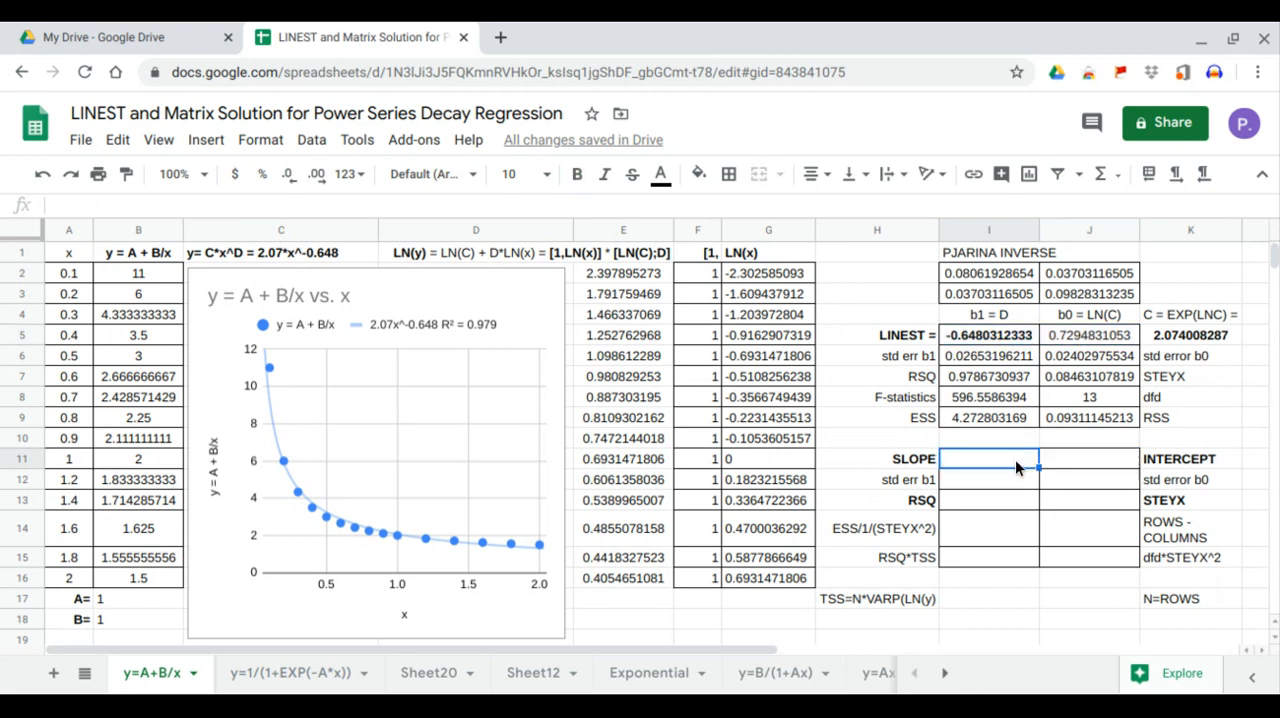
{"action": "type", "text": "=slo"}
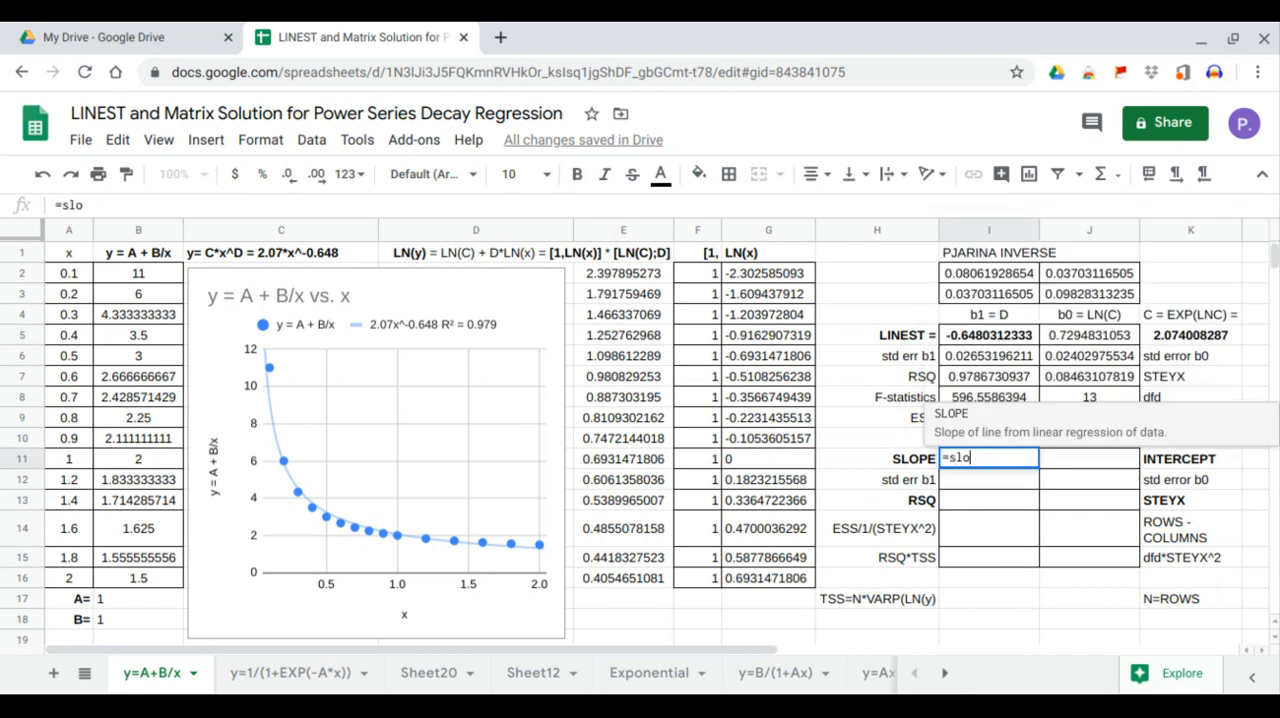
{"action": "key", "text": "Tab"}
{"action": "left_click_drag", "start_coordinate": [619, 271], "coordinate": [619, 585]}
{"action": "type", "text": ","}
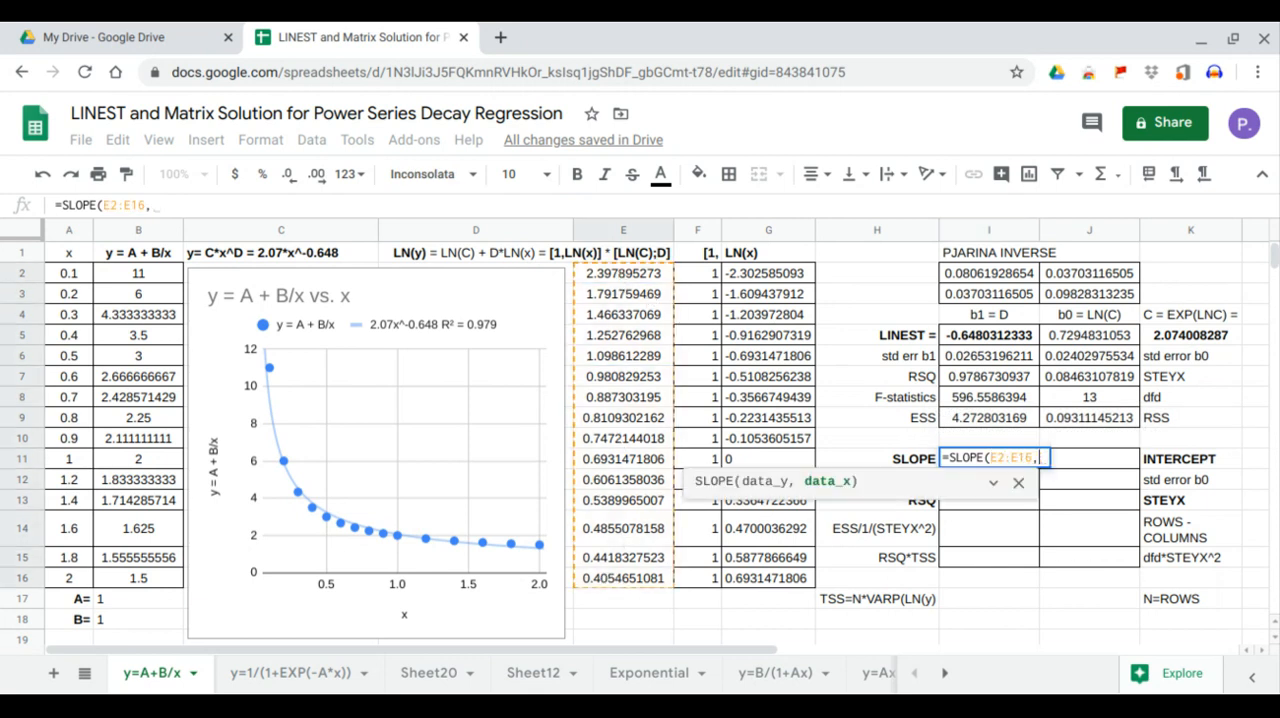
{"action": "left_click_drag", "start_coordinate": [768, 272], "coordinate": [771, 578]}
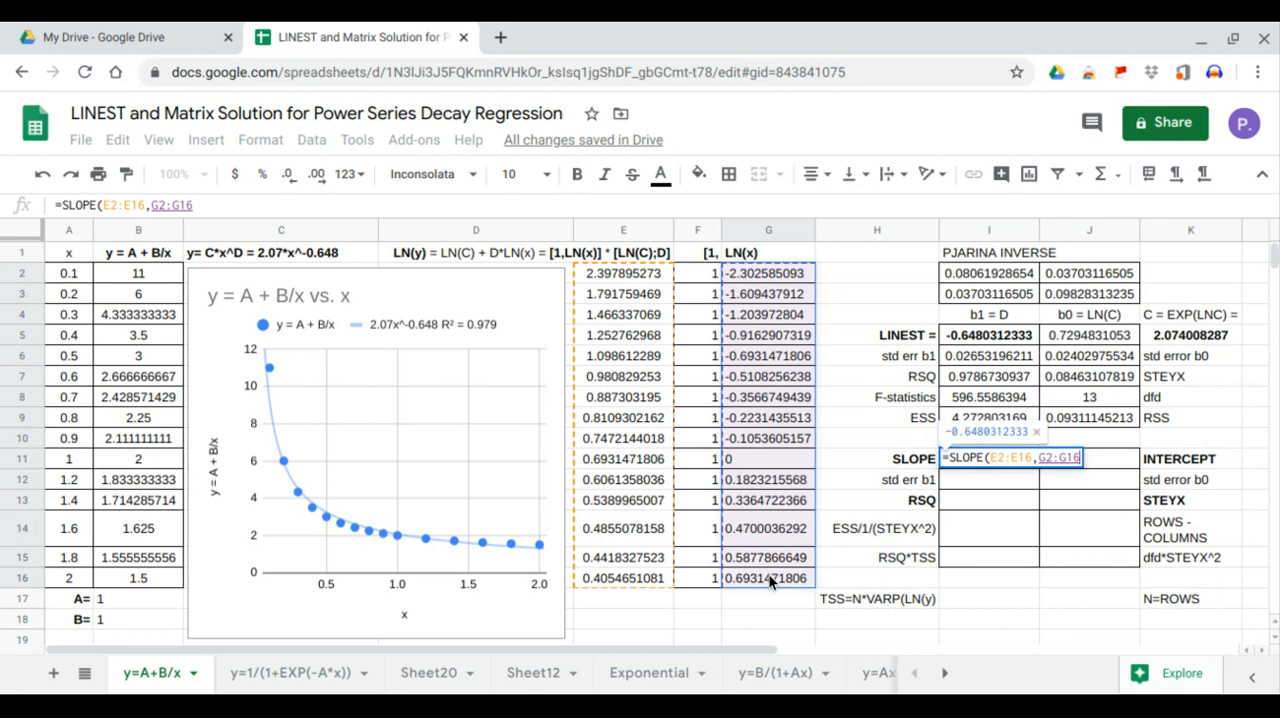
{"action": "key", "text": "Return"}
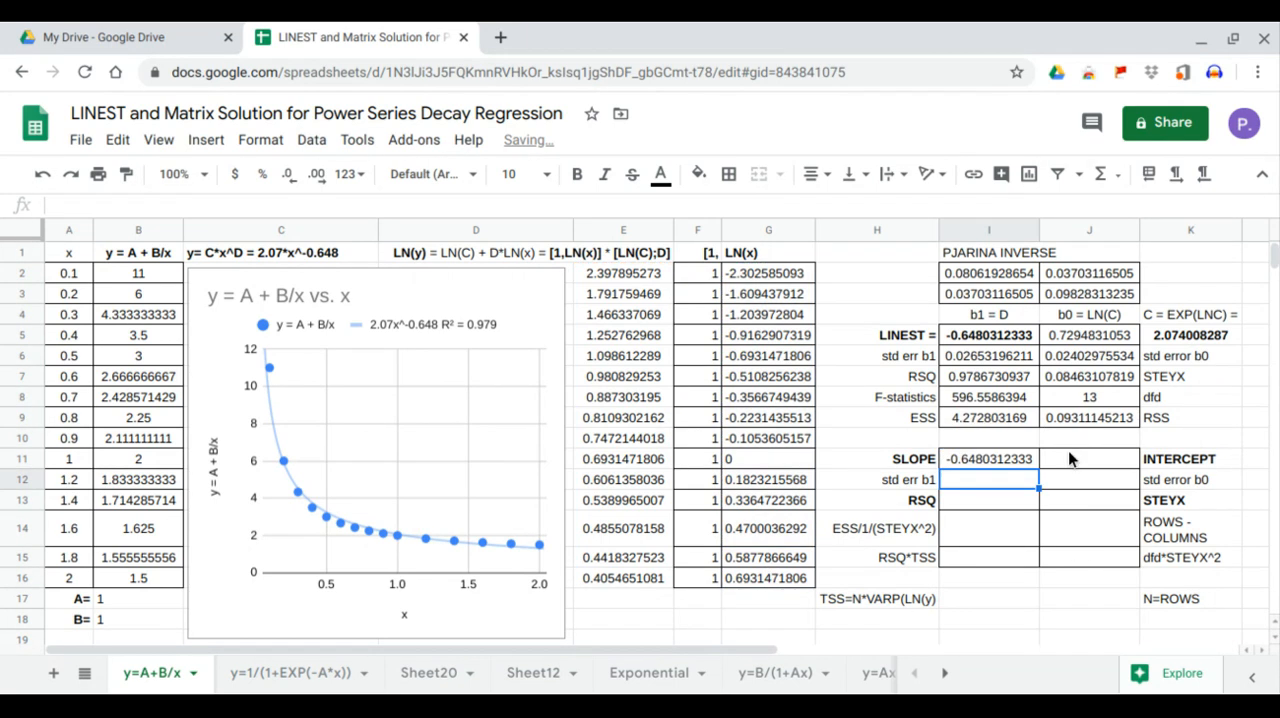
Calculate the intercept in J11 with =INTERCEPT(E2:E16,G2:G16) and compare I11:J11 with the LINEST coefficients in I5:J5
{"action": "left_click", "coordinate": [1068, 456]}
{"action": "type", "text": "=Inter"}
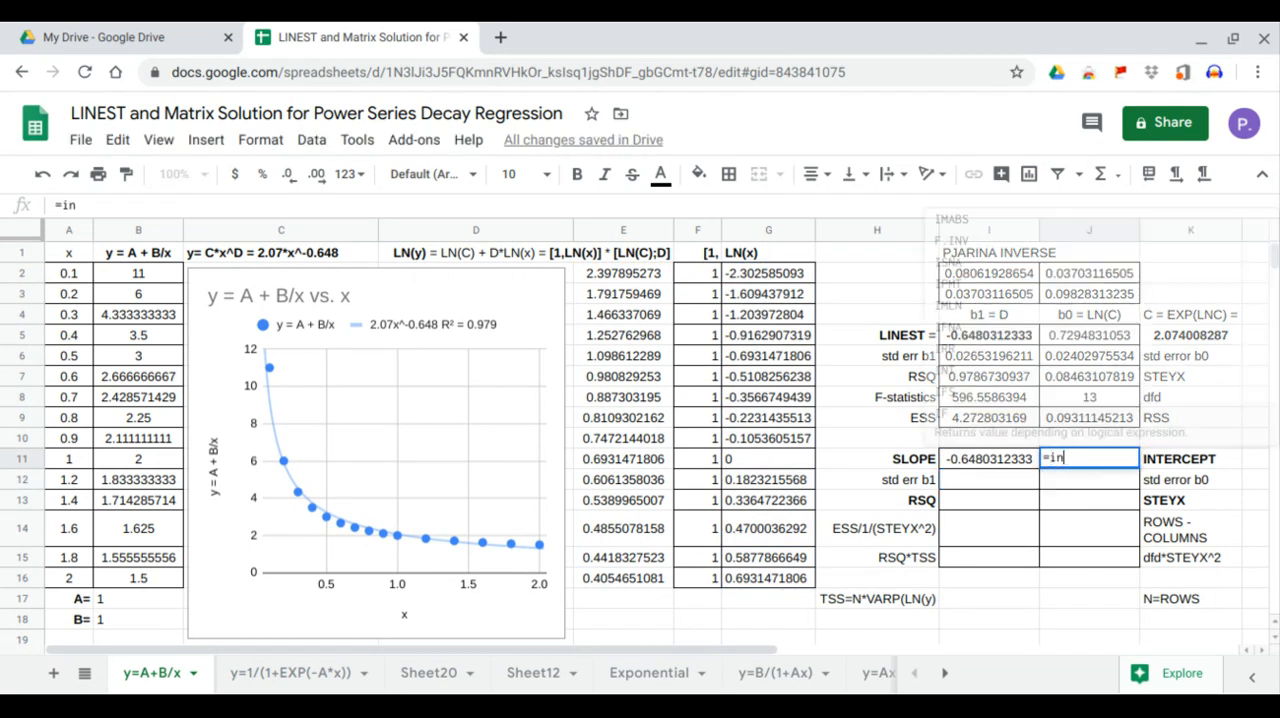
{"action": "key", "text": "Tab"}
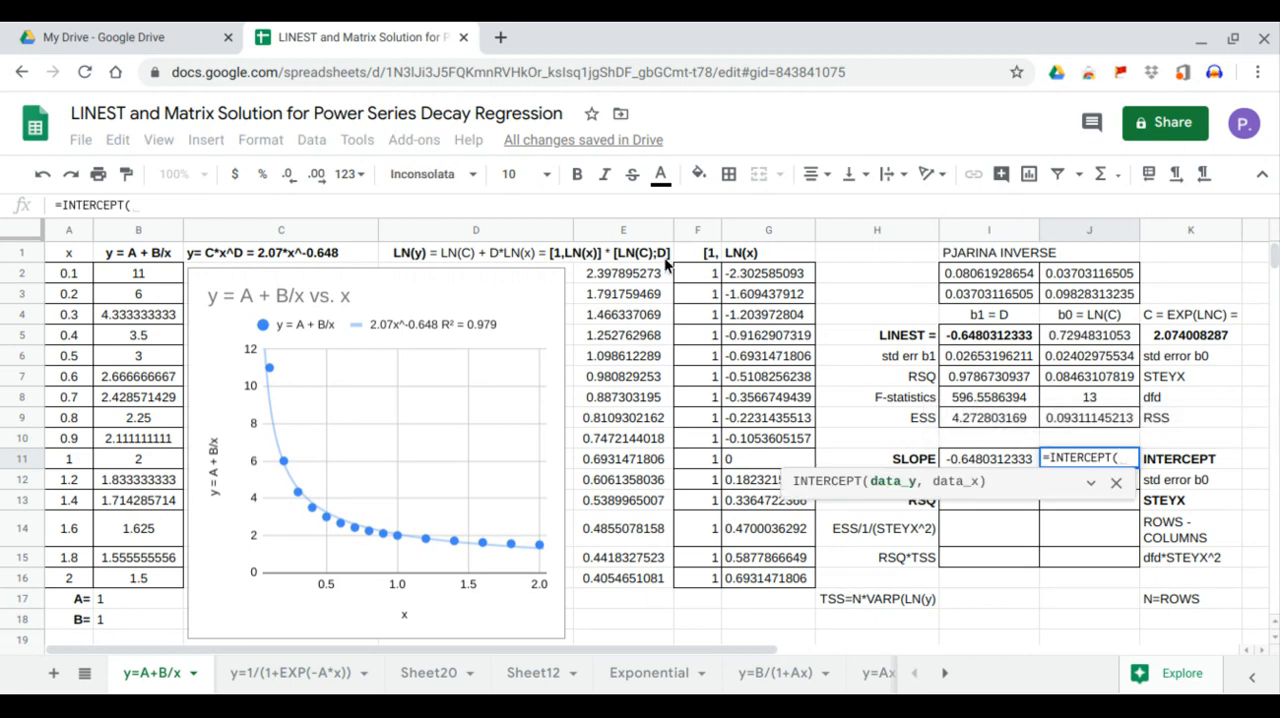
{"action": "left_click_drag", "start_coordinate": [640, 276], "coordinate": [655, 569]}
{"action": "type", "text": ","}
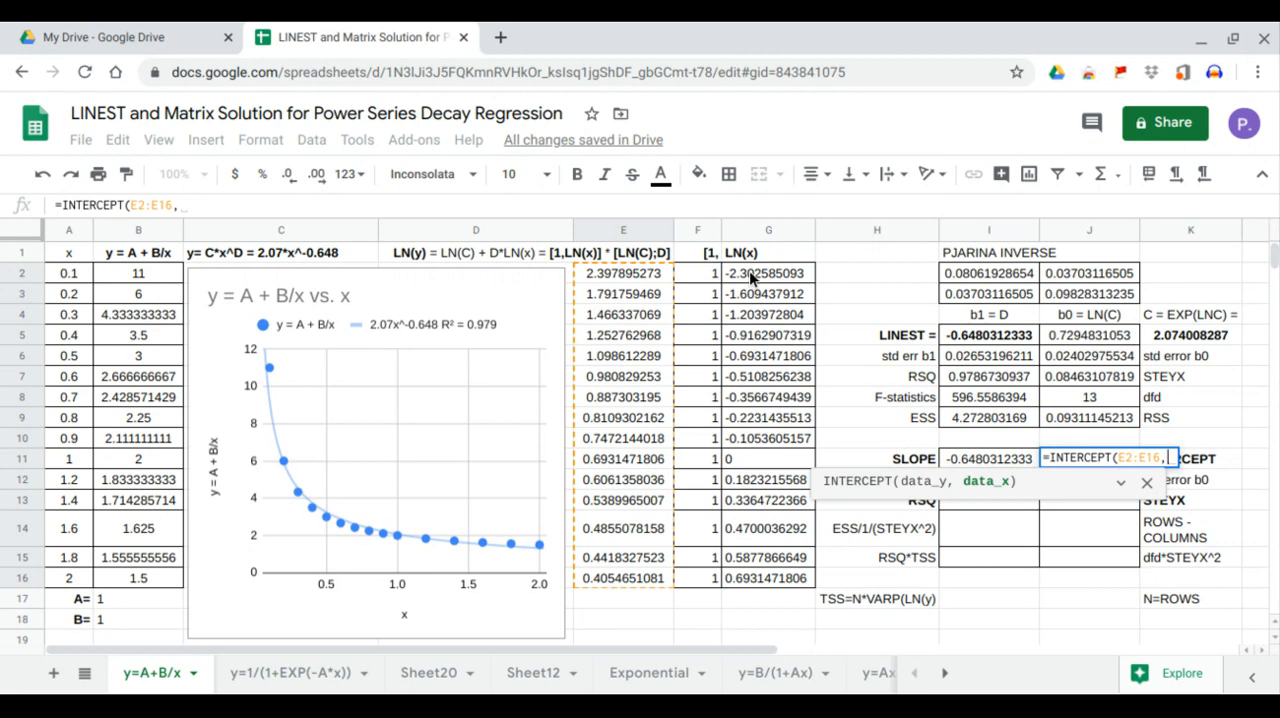
{"action": "left_click_drag", "start_coordinate": [749, 270], "coordinate": [733, 575]}
{"action": "key", "text": "Return"}
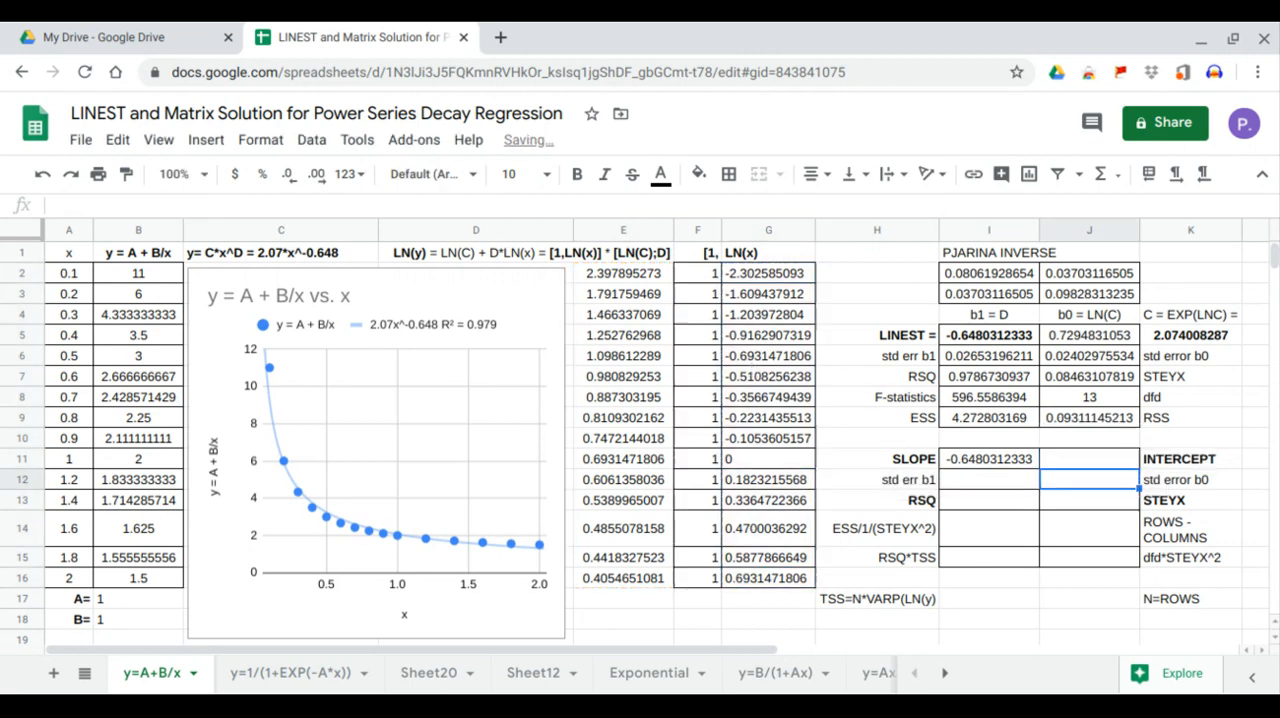
{"action": "left_click_drag", "start_coordinate": [986, 457], "coordinate": [1066, 464]}
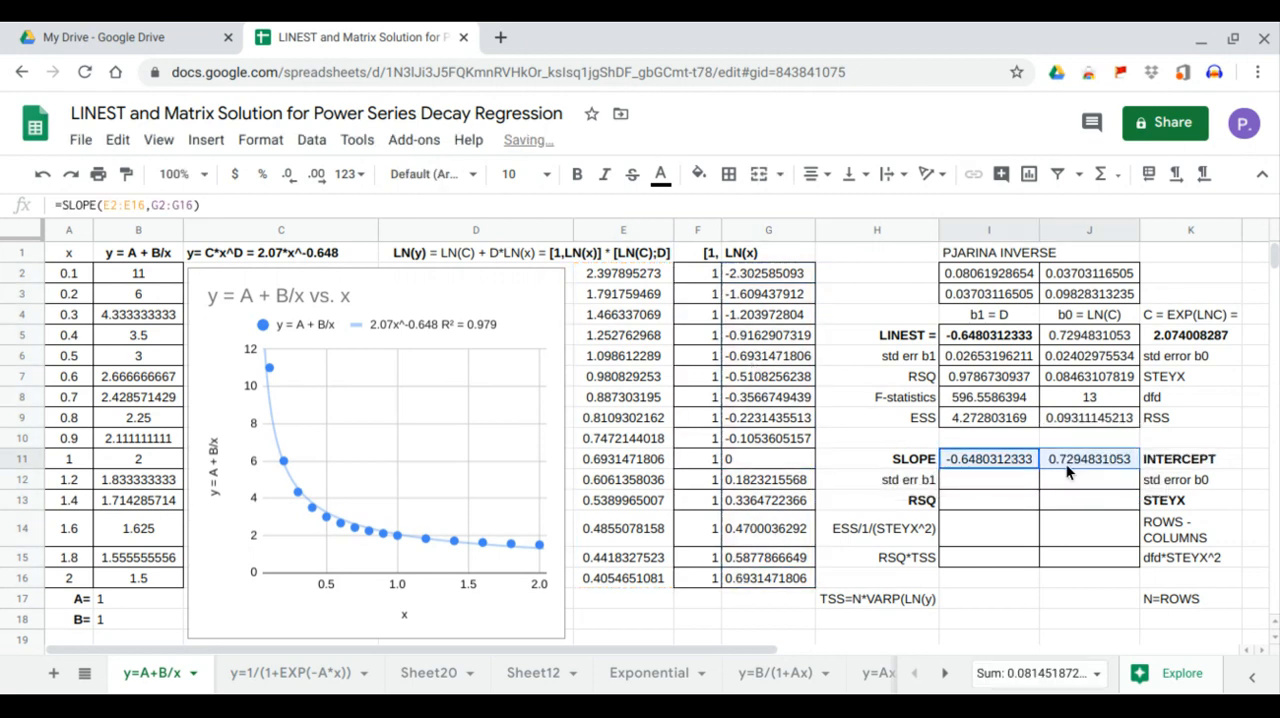
{"action": "left_click_drag", "start_coordinate": [972, 340], "coordinate": [1058, 345]}
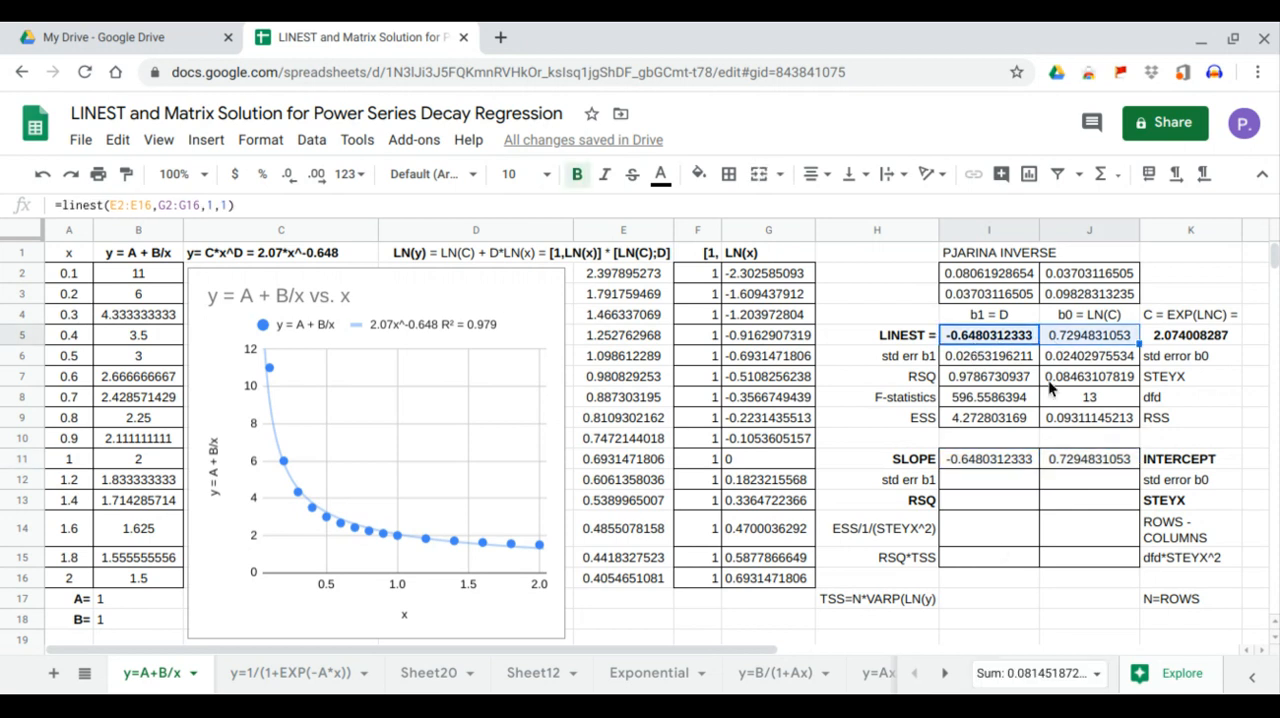
Calculate the coefficient of determination in I13 with =RSQ(E2:E16,G2:G16)
{"action": "left_click", "coordinate": [984, 501]}
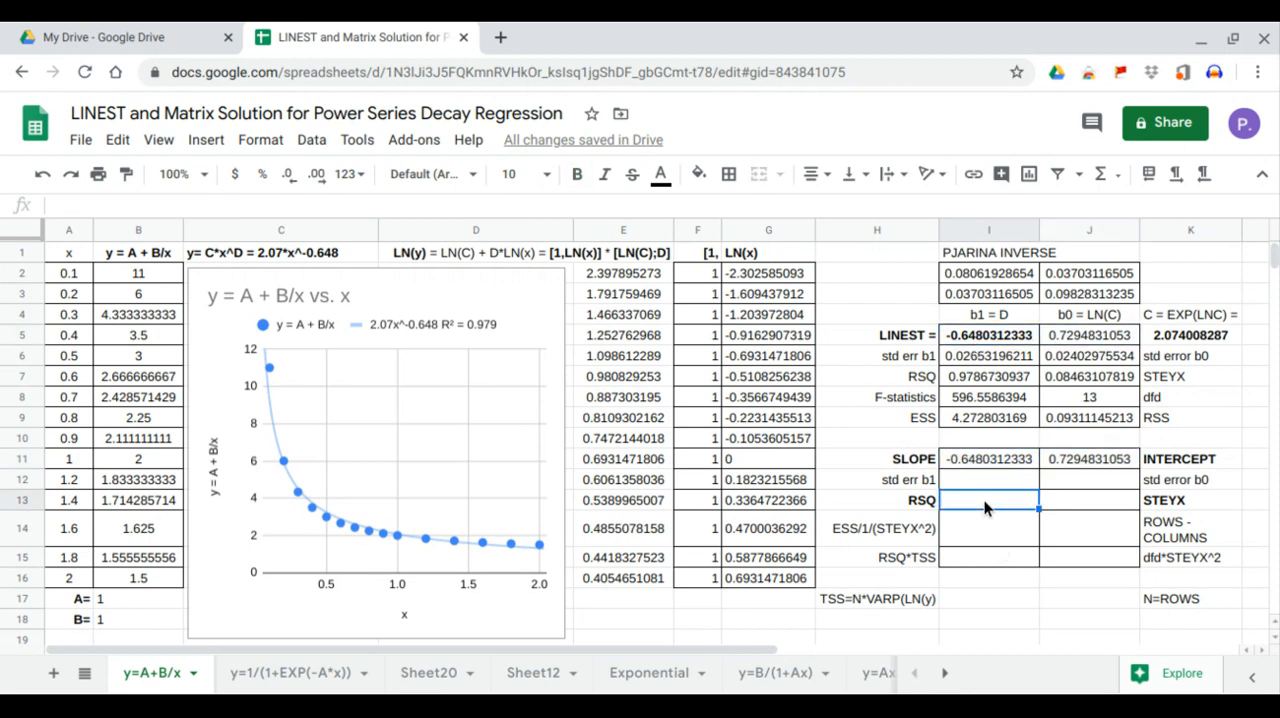
{"action": "type", "text": "=rsq"}
{"action": "key", "text": "Tab"}
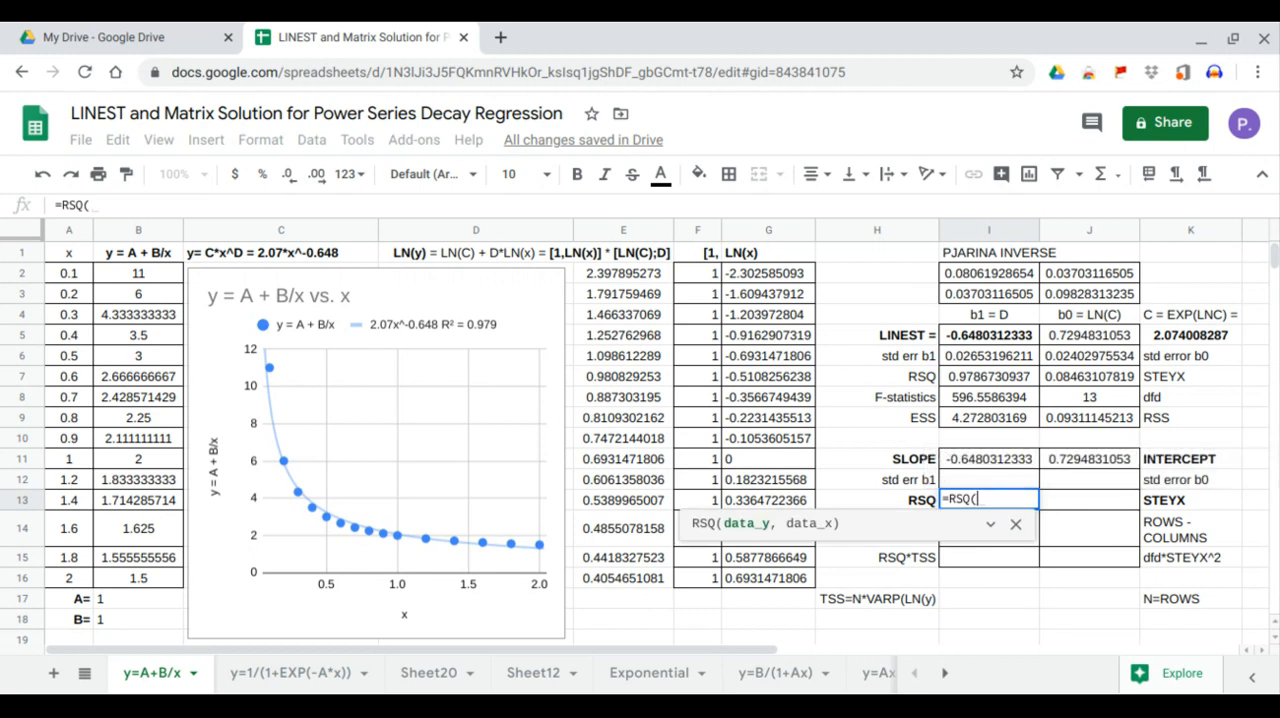
{"action": "left_click_drag", "start_coordinate": [601, 285], "coordinate": [617, 569]}
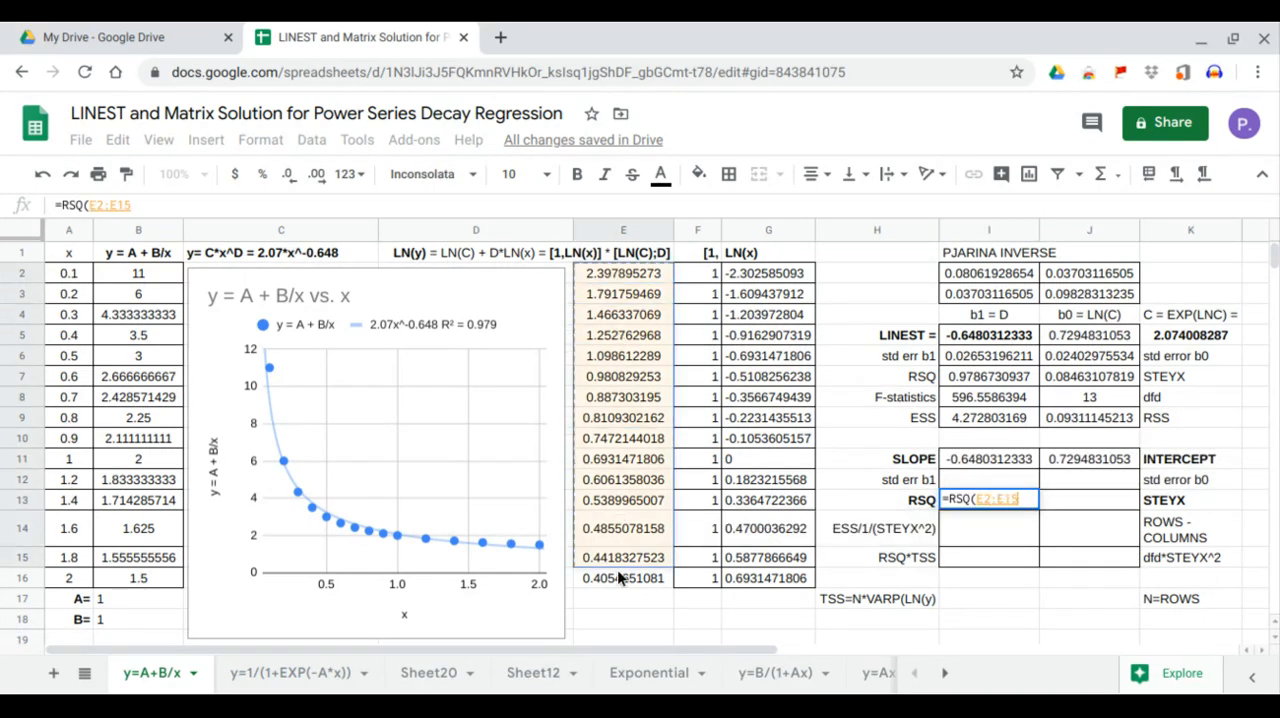
{"action": "type", "text": ","}
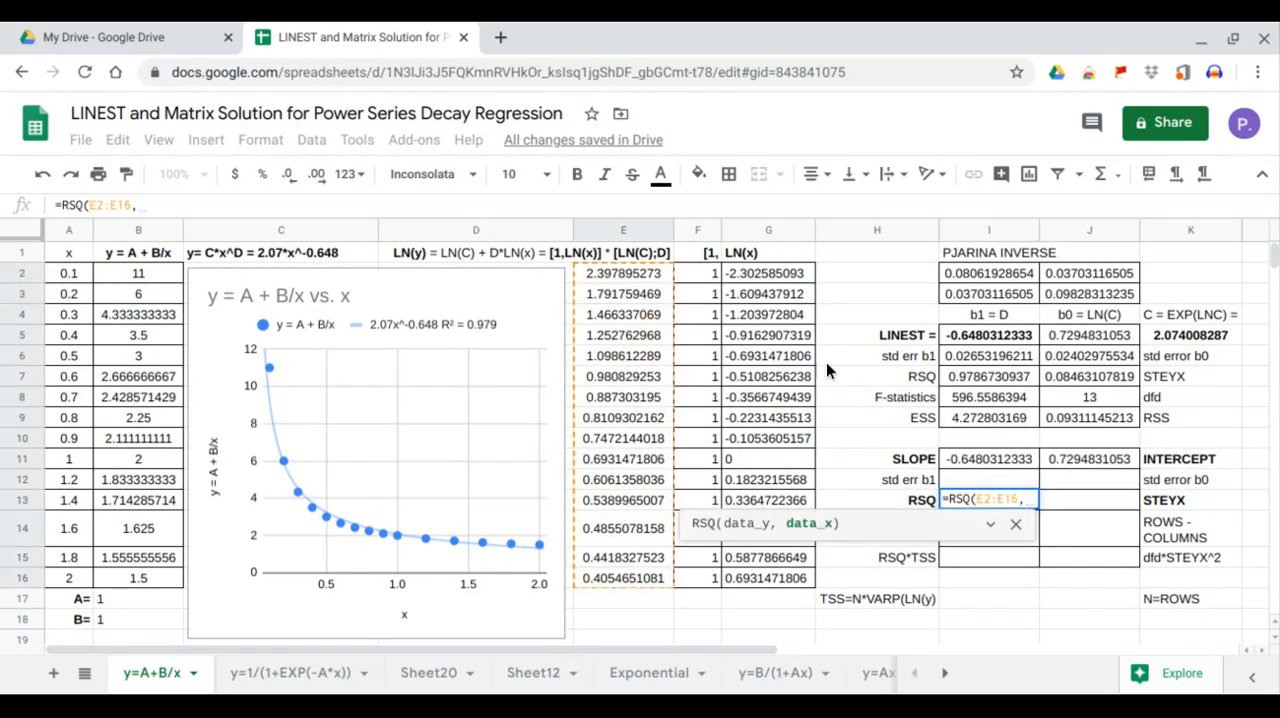
{"action": "left_click", "coordinate": [764, 279]}
{"action": "left_click_drag", "start_coordinate": [764, 283], "coordinate": [766, 577]}
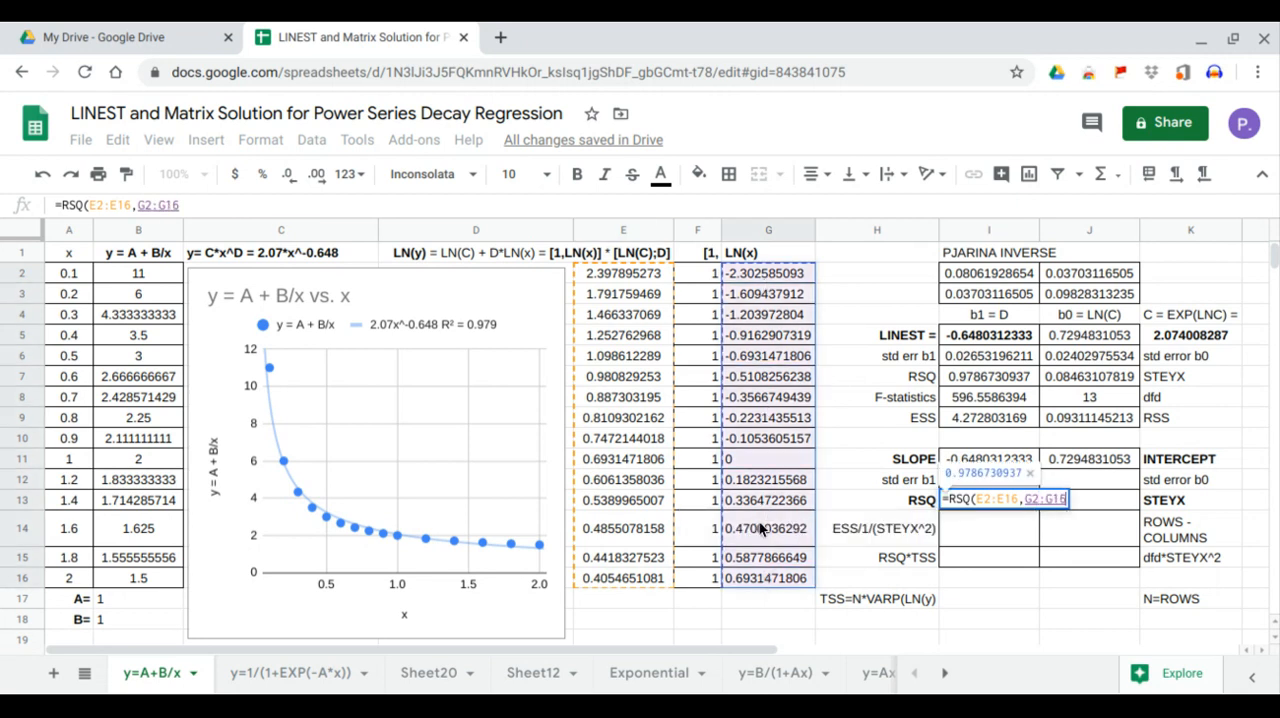
{"action": "key", "text": "Tab"}
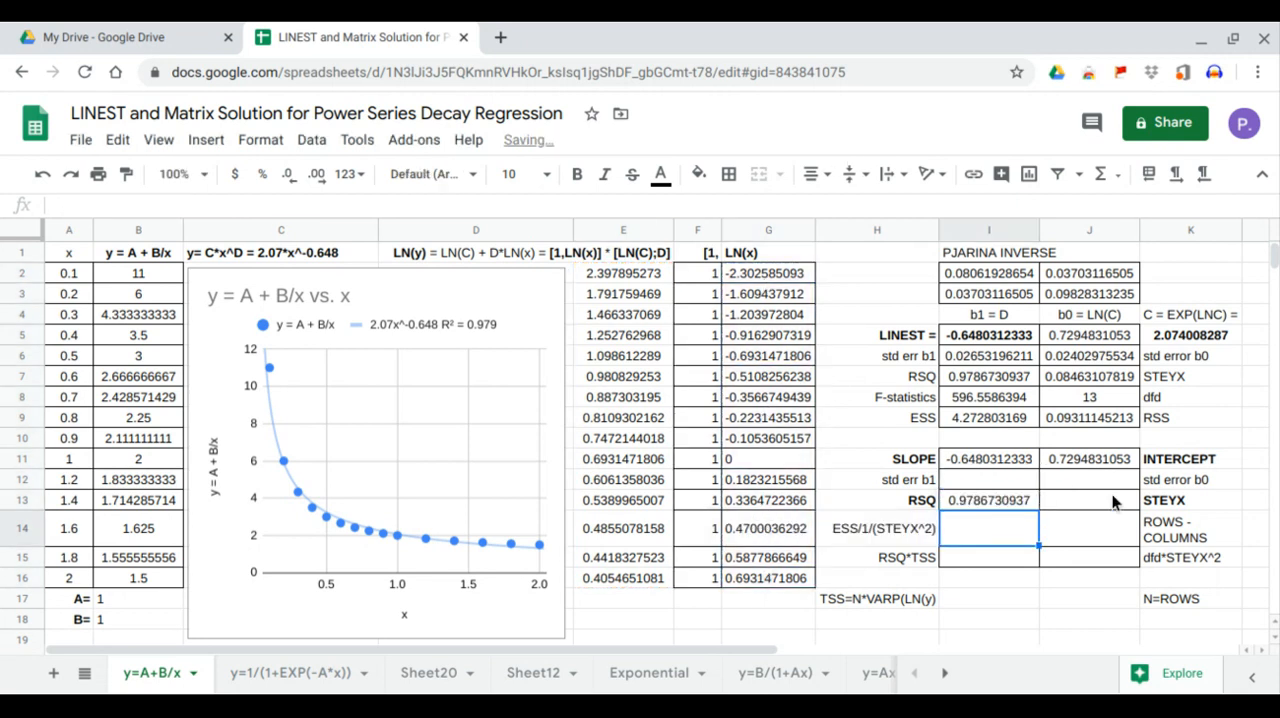
Calculate the standard error of y in J13 with =STEYX(E2:E16,G2:G16) and compare I13:J13 with the LINEST values in I7:J7
{"action": "type", "text": "=stey"}
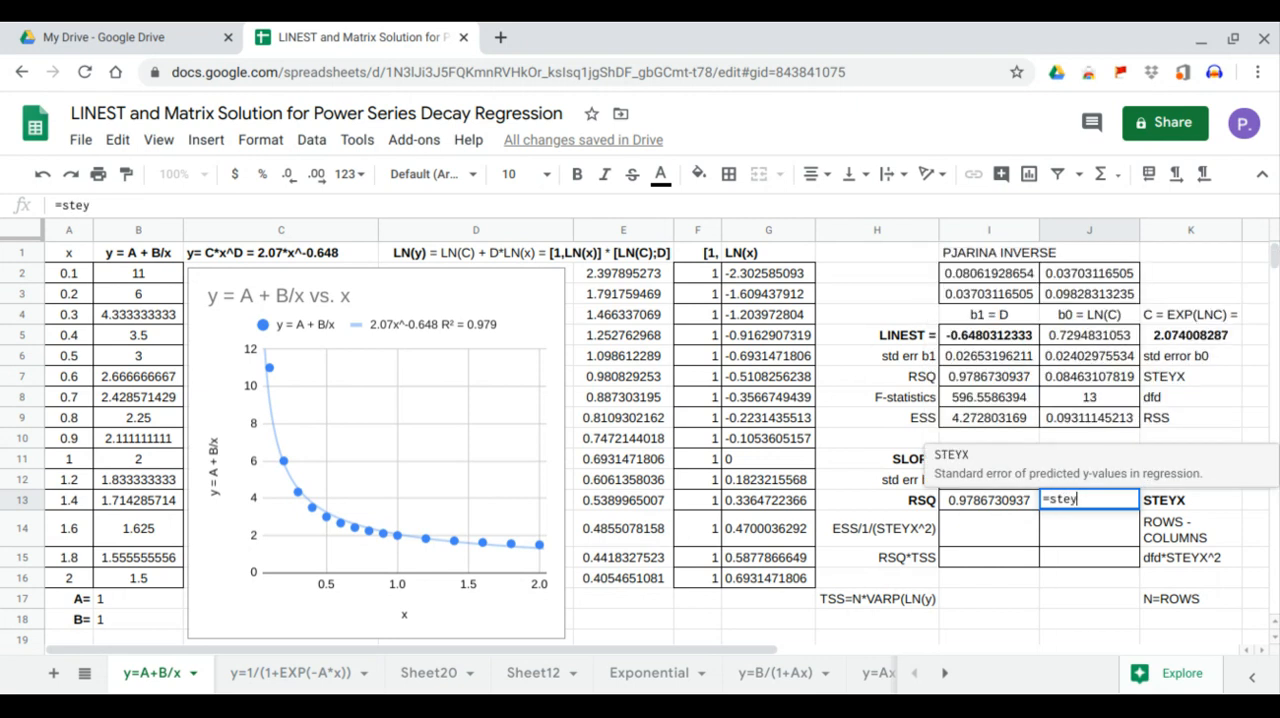
{"action": "key", "text": "Tab"}
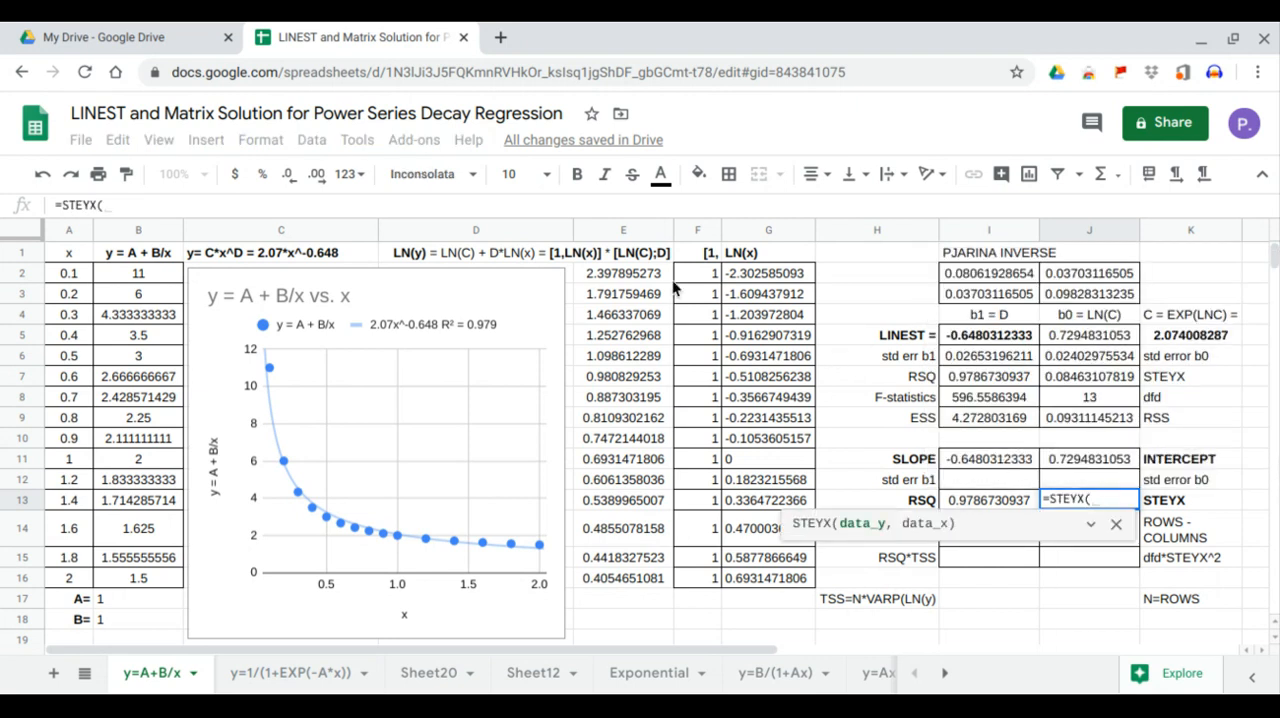
{"action": "left_click_drag", "start_coordinate": [660, 278], "coordinate": [636, 576]}
{"action": "type", "text": ","}
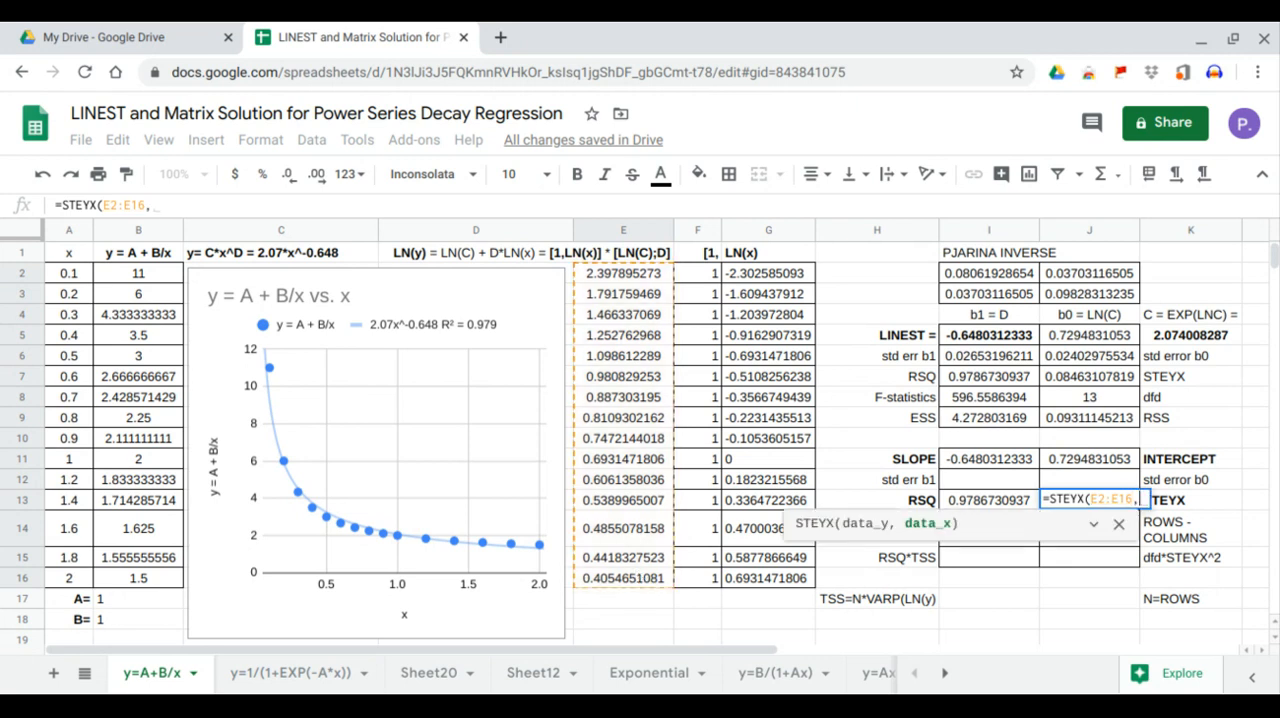
{"action": "left_click_drag", "start_coordinate": [761, 268], "coordinate": [761, 580]}
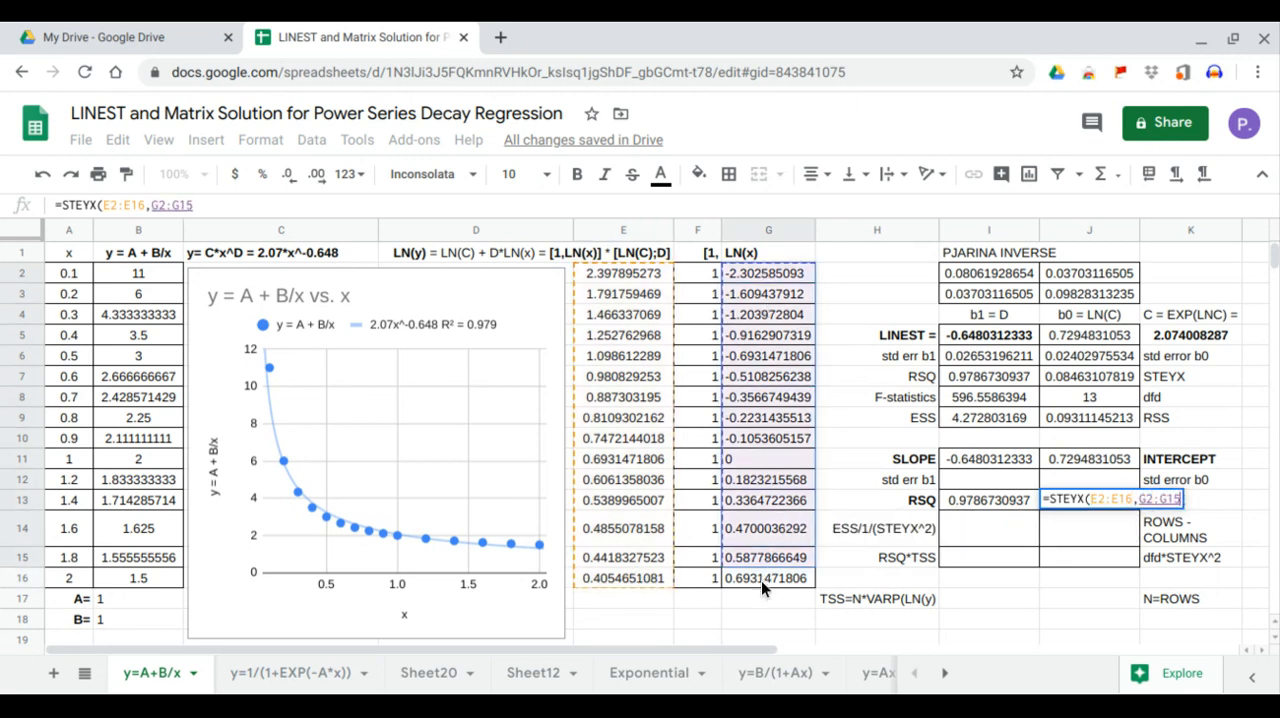
{"action": "key", "text": "Return"}
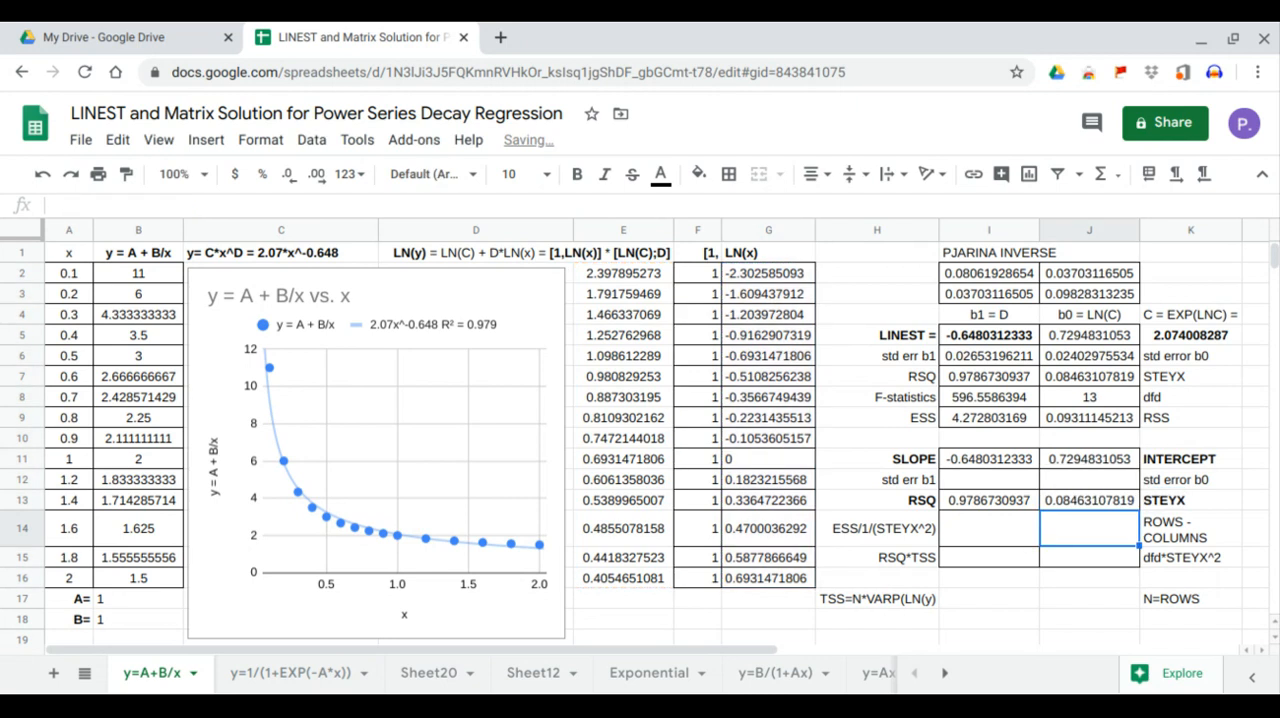
{"action": "left_click_drag", "start_coordinate": [960, 500], "coordinate": [1068, 499]}
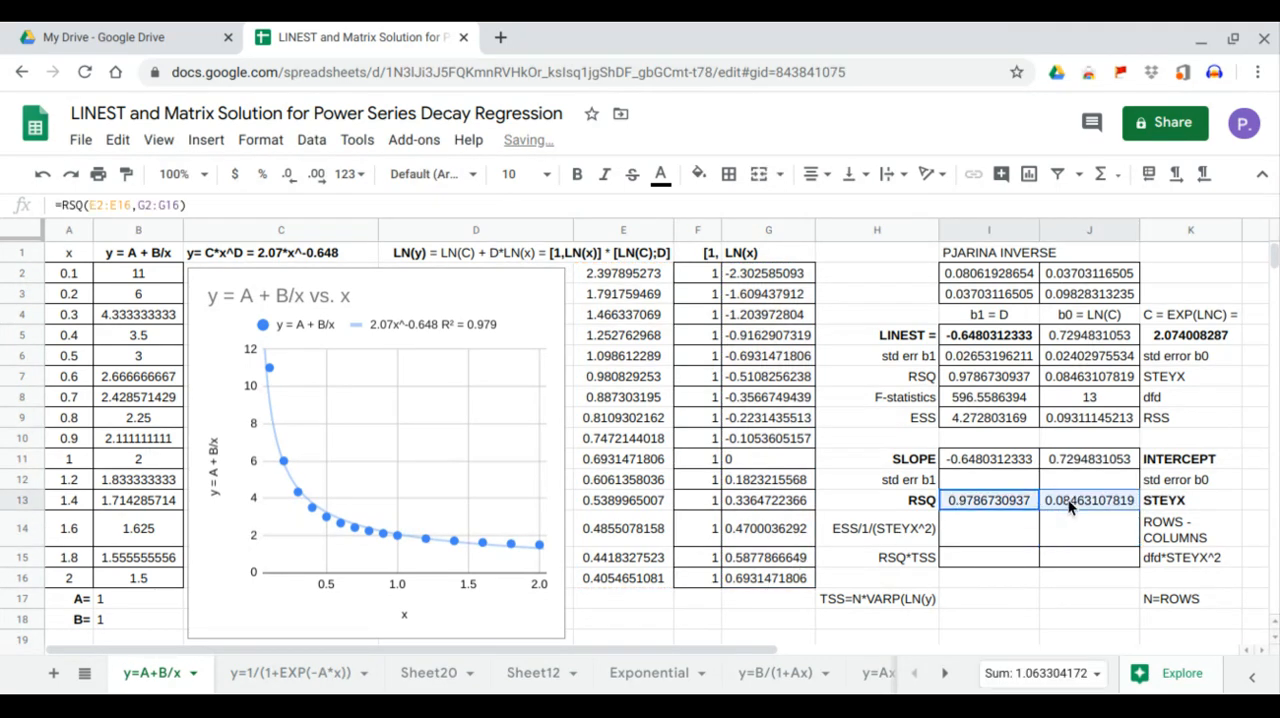
{"action": "left_click_drag", "start_coordinate": [970, 384], "coordinate": [1085, 384]}
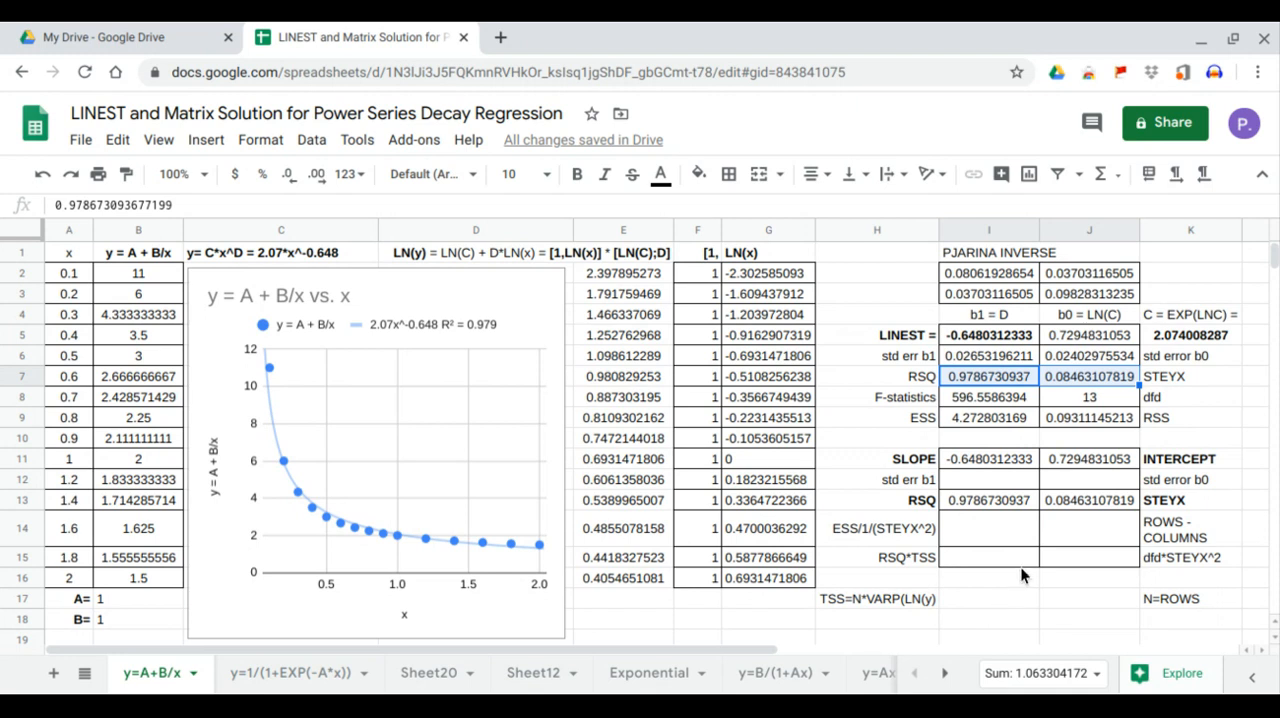
Calculate the standard error of b0 in J12 with =J13*SQRT(I2)
{"action": "left_click", "coordinate": [1098, 486]}
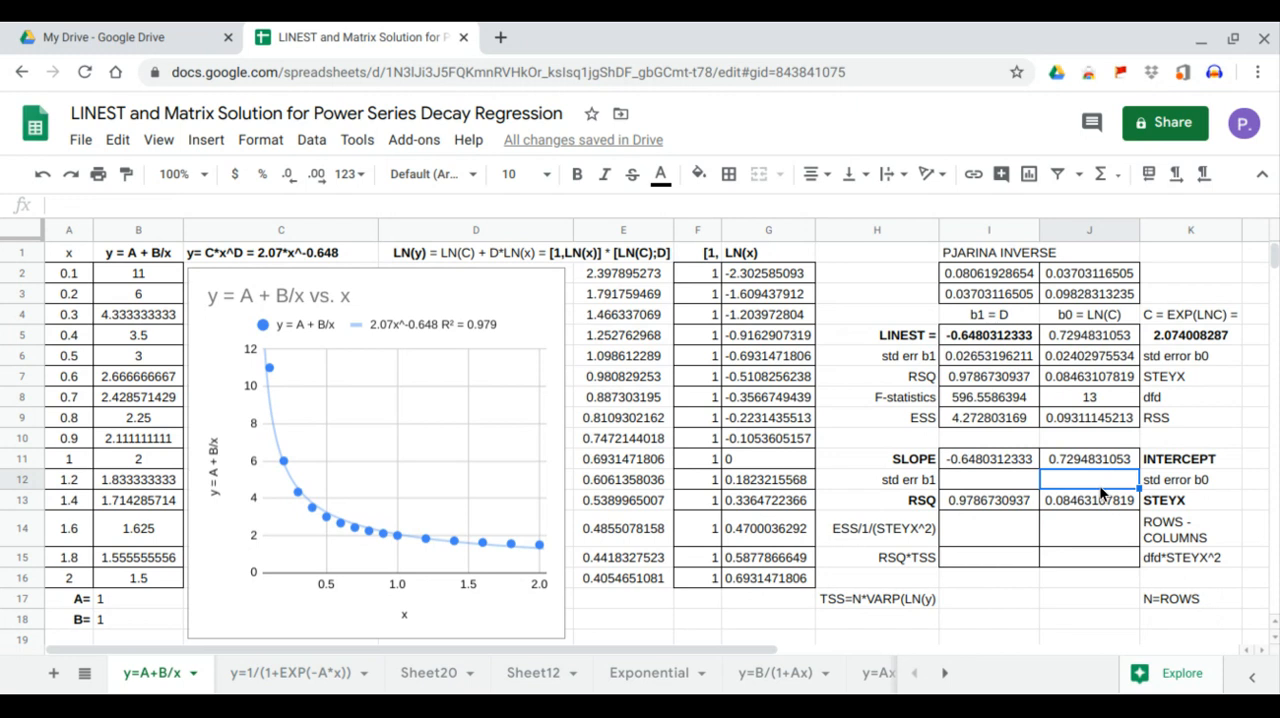
{"action": "type", "text": "="}
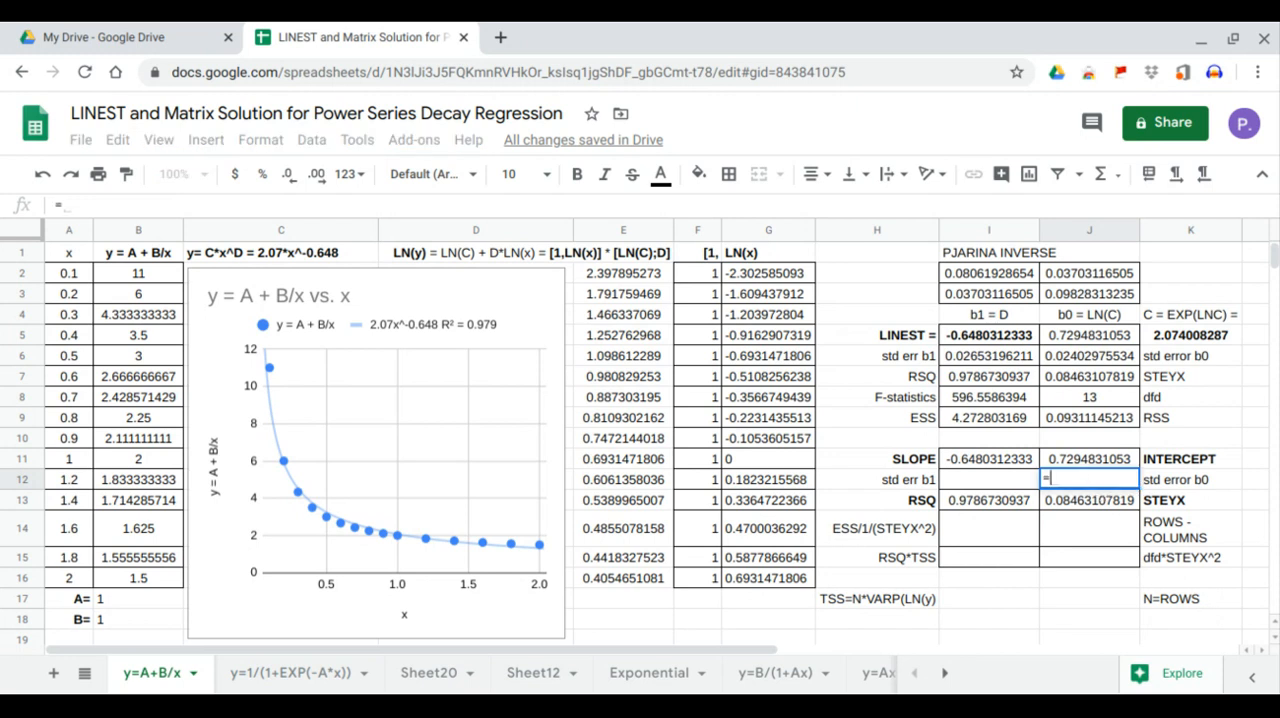
{"action": "left_click", "coordinate": [1096, 501]}
{"action": "type", "text": "*SQRT("}
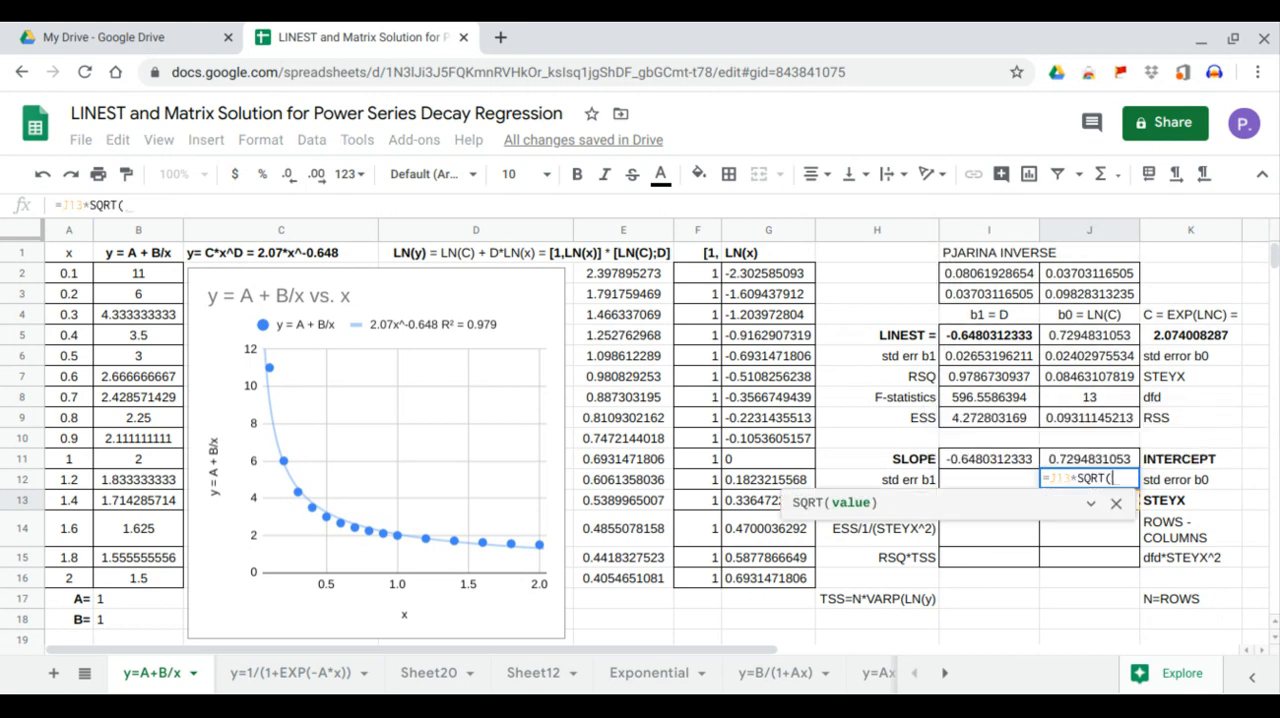
{"action": "left_click", "coordinate": [984, 272]}
{"action": "key", "text": "Return"}
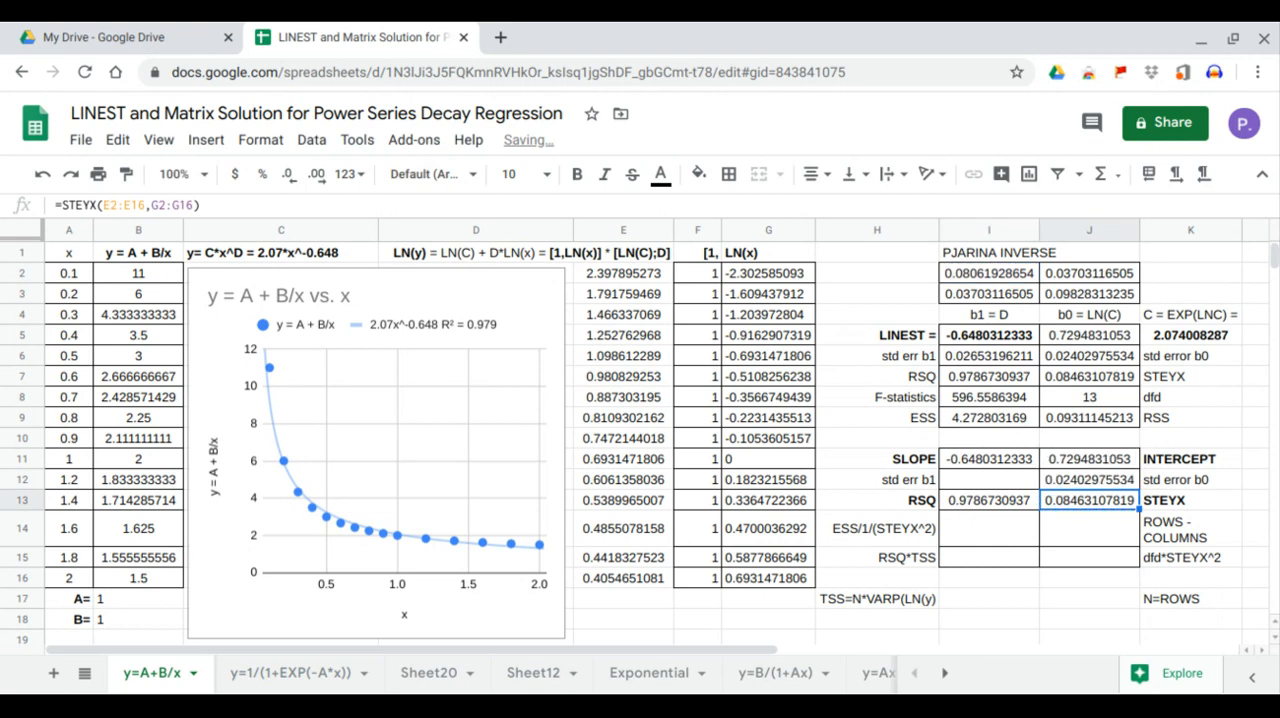
{"action": "left_click", "coordinate": [1098, 482]}
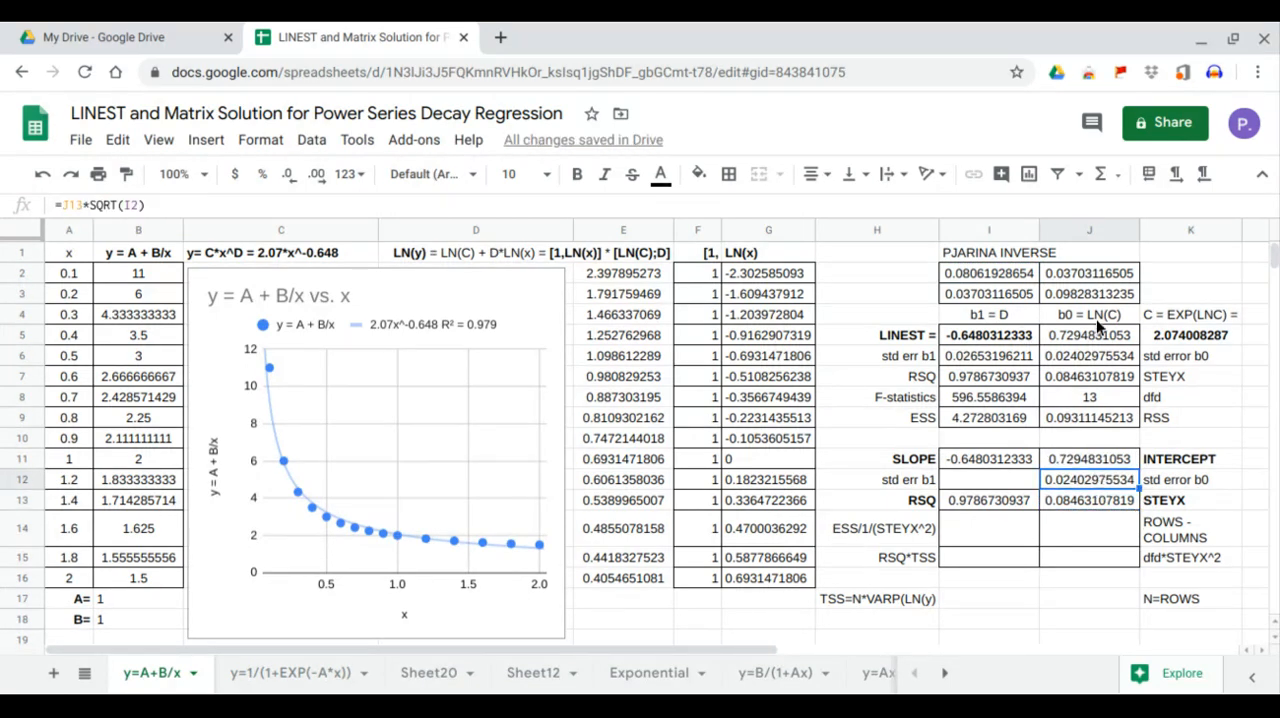
Calculate the standard error of b1 in I12 with =J13*SQRT(J3) and compare it with the LINEST value in I6
{"action": "left_click", "coordinate": [1028, 481]}
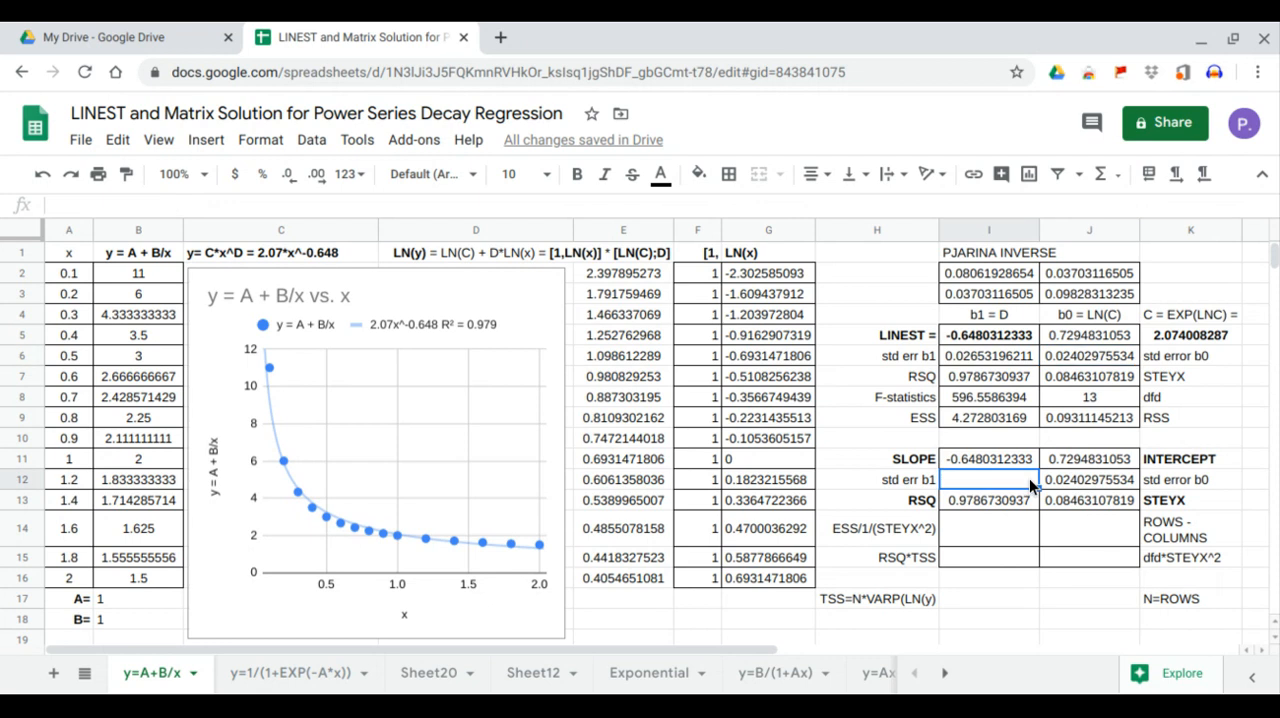
{"action": "type", "text": "="}
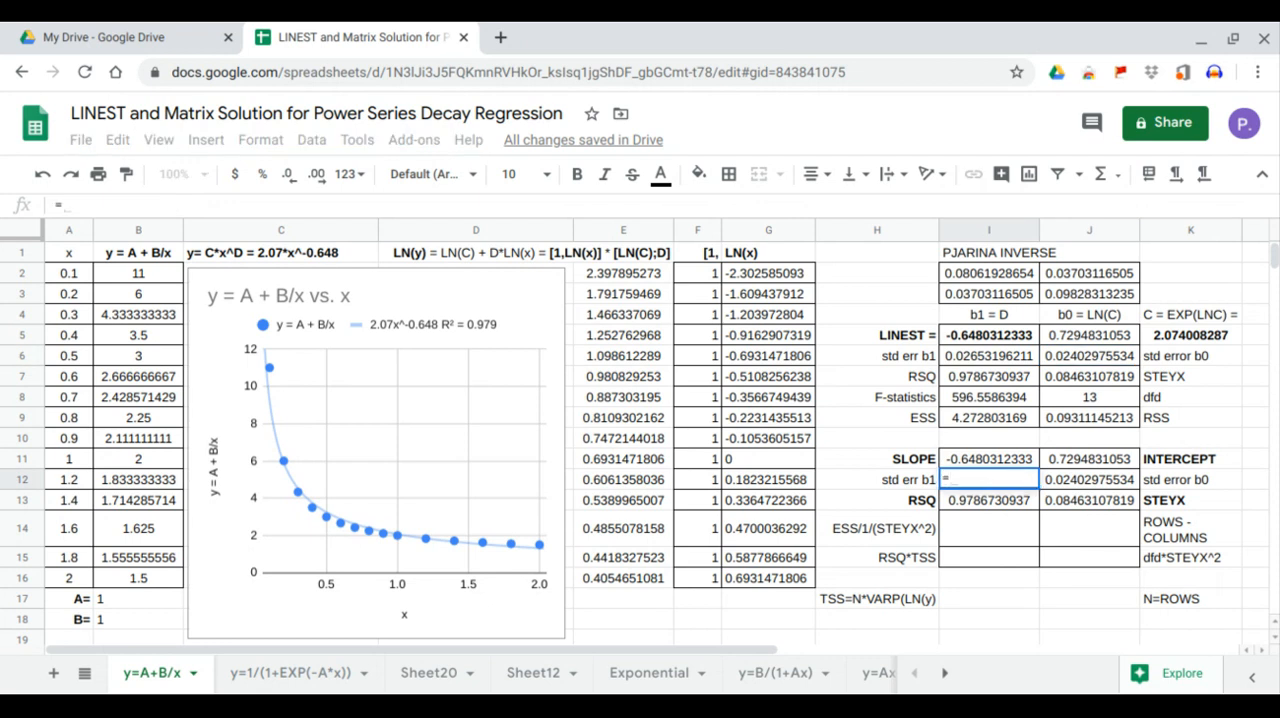
{"action": "left_click", "coordinate": [1092, 497]}
{"action": "type", "text": "*SQRT("}
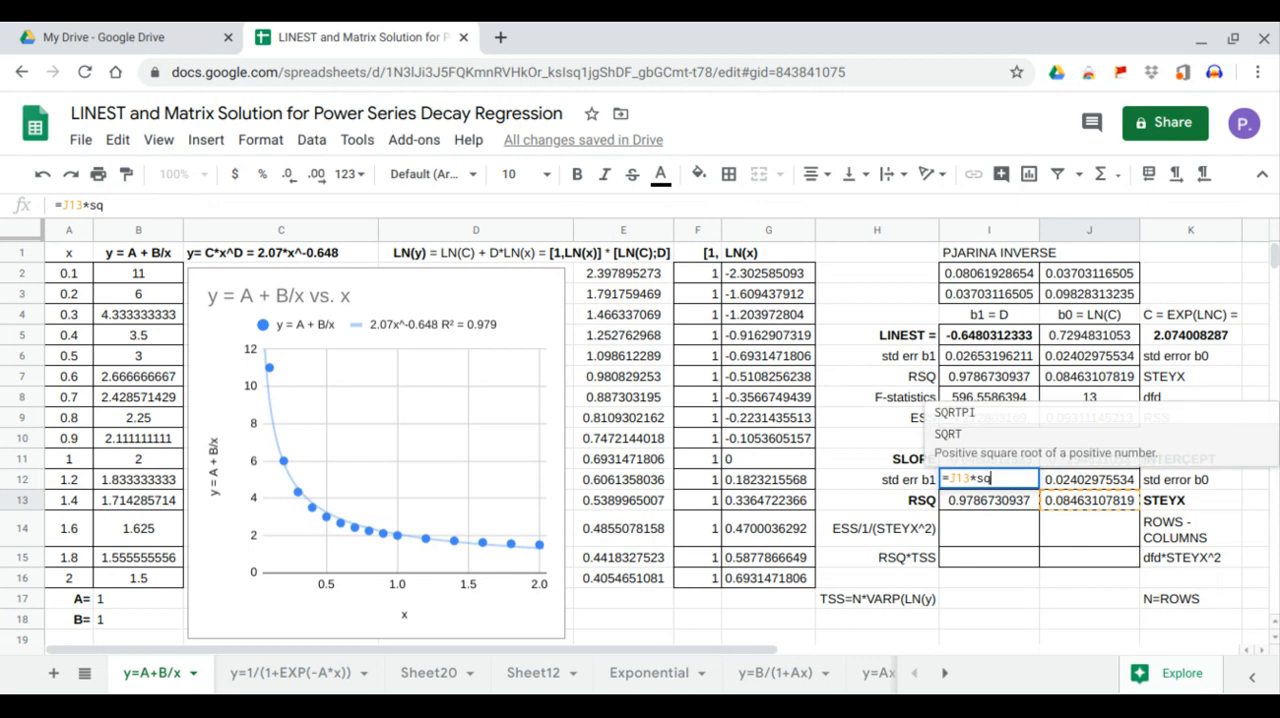
{"action": "left_click", "coordinate": [1088, 297]}
{"action": "type", "text": ")"}
{"action": "key", "text": "Return"}
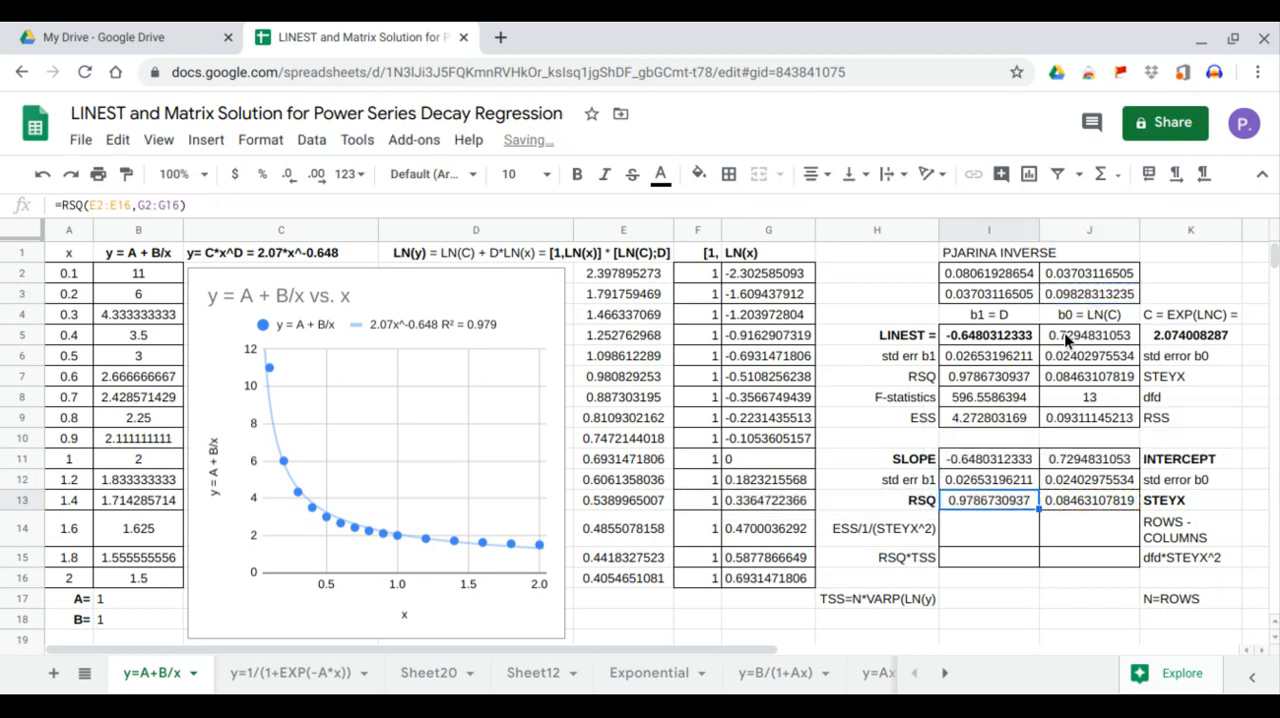
{"action": "left_click", "coordinate": [1010, 483]}
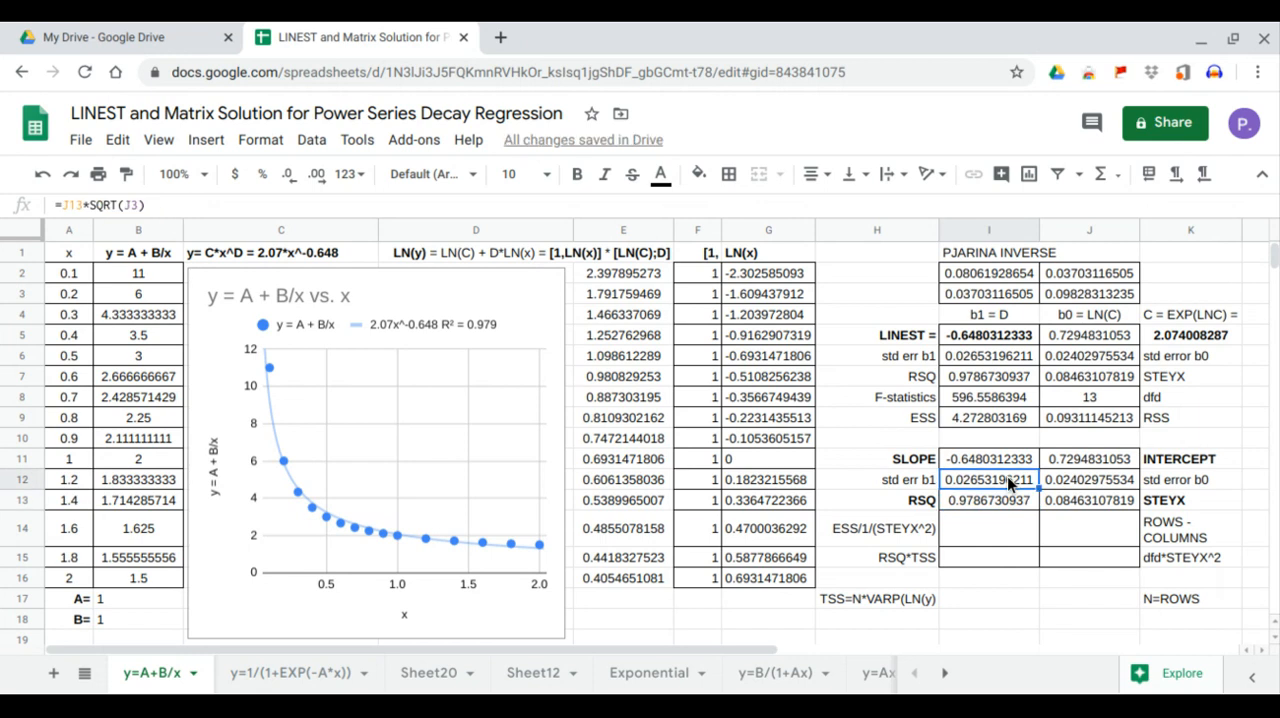
{"action": "left_click", "coordinate": [1004, 357]}
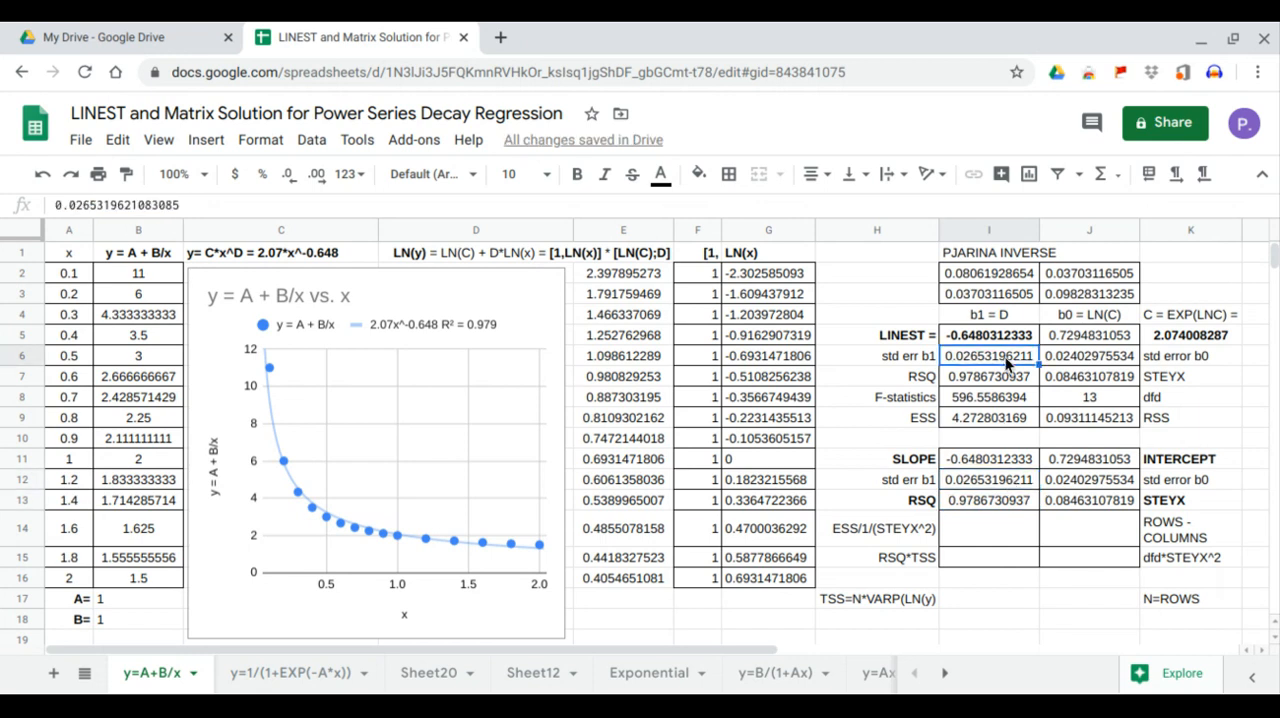
Calculate the number of data rows N in J17 with =ROWS(A2:B16)
{"action": "left_click", "coordinate": [986, 598]}
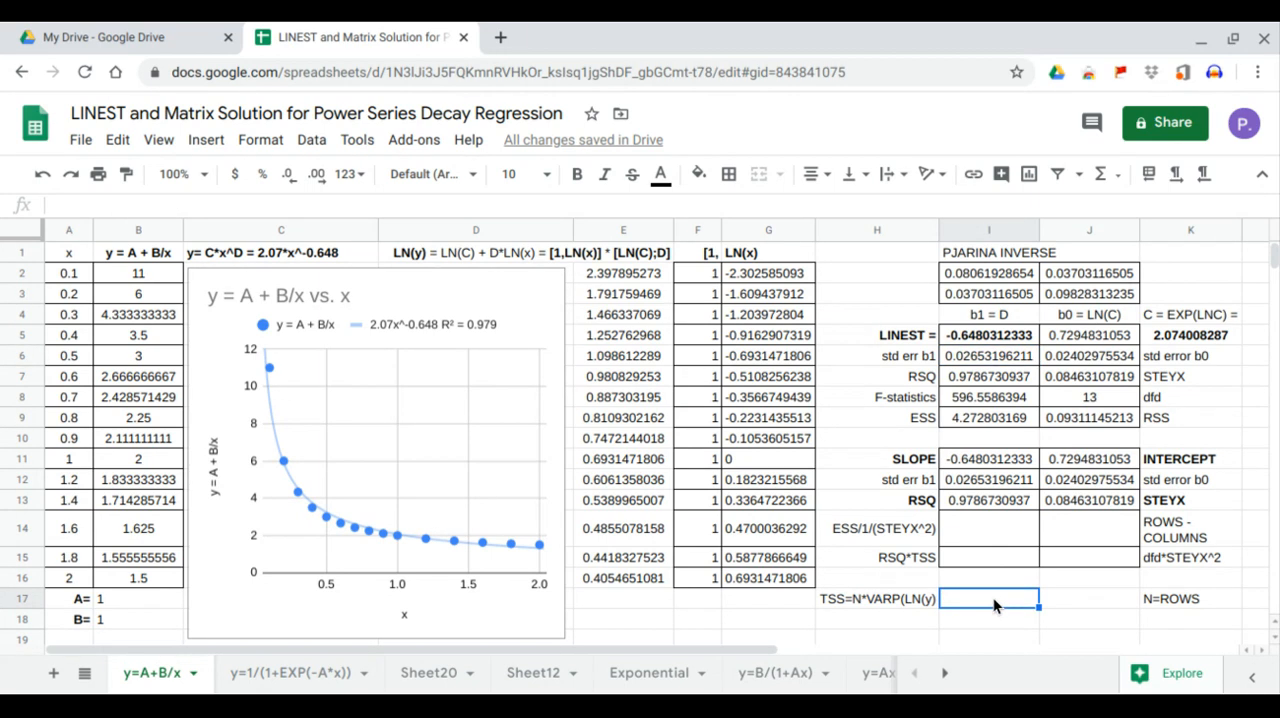
{"action": "left_click", "coordinate": [1072, 601]}
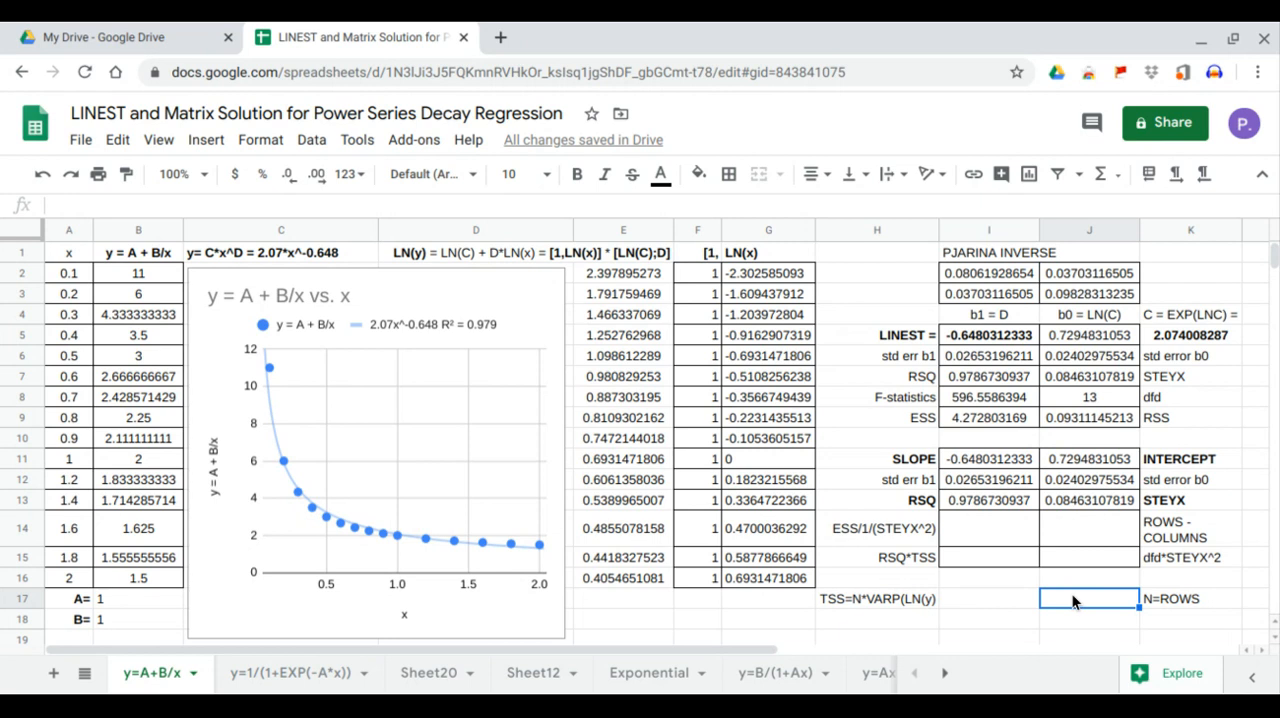
{"action": "type", "text": "=rows"}
{"action": "key", "text": "Tab"}
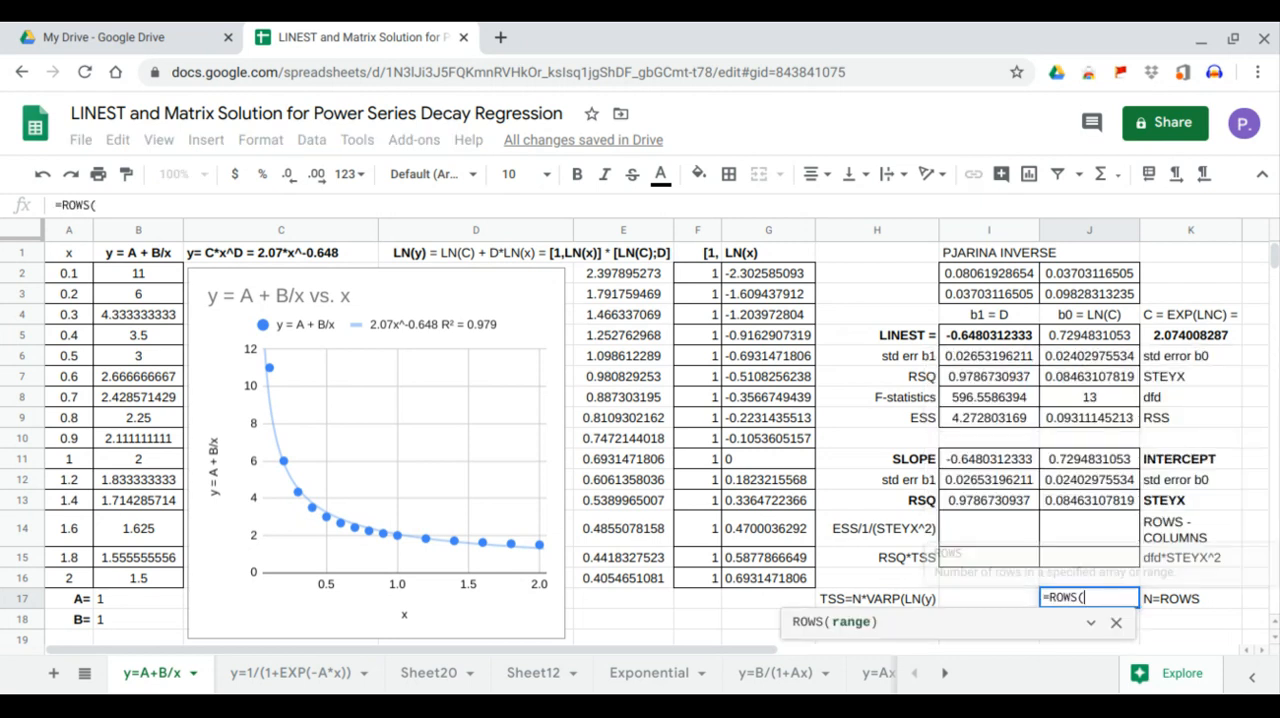
{"action": "left_click_drag", "start_coordinate": [60, 276], "coordinate": [113, 568]}
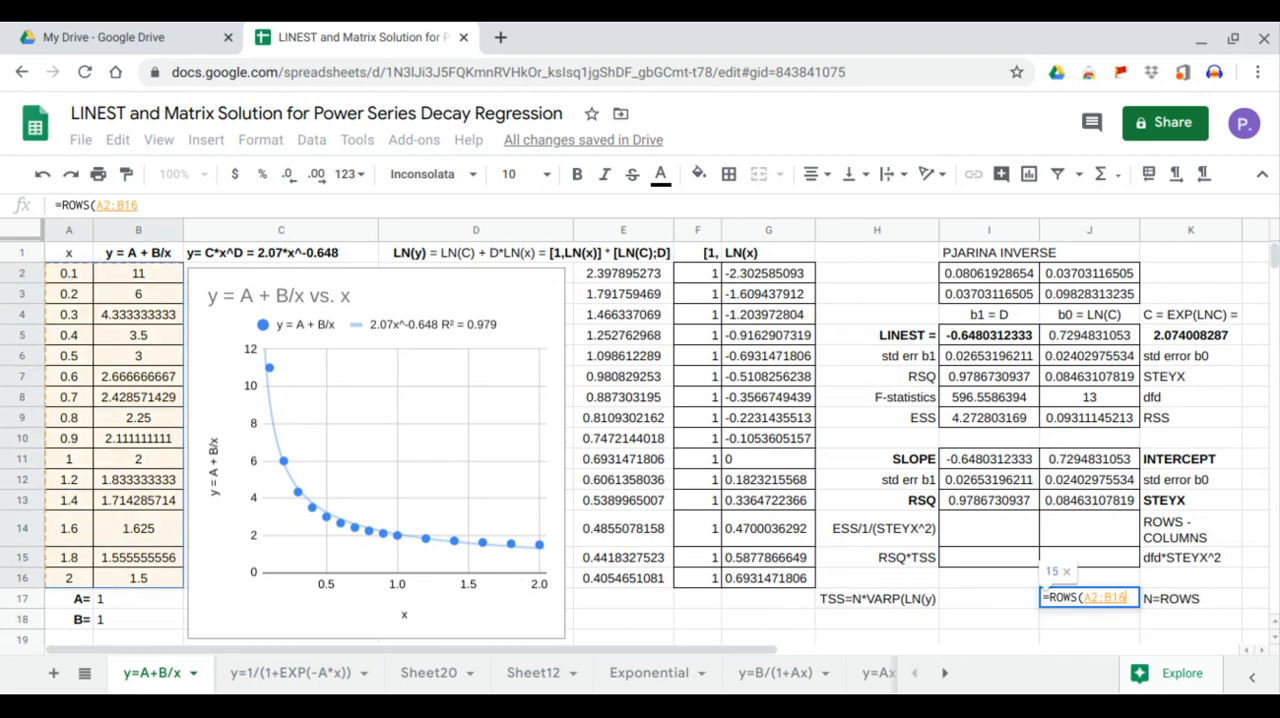
{"action": "key", "text": "Return"}
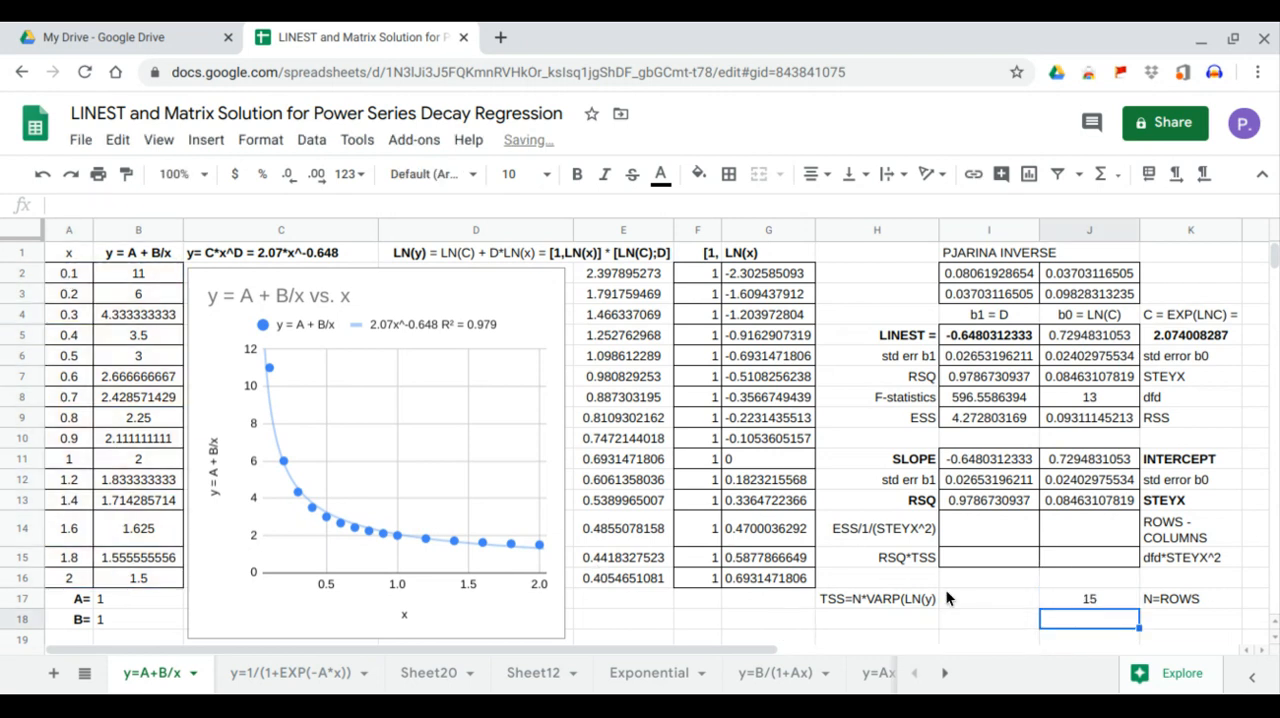
Calculate the total sum of squares of LN(y) in I17 with =J17*VARP(E2:E16)
{"action": "left_click", "coordinate": [986, 600]}
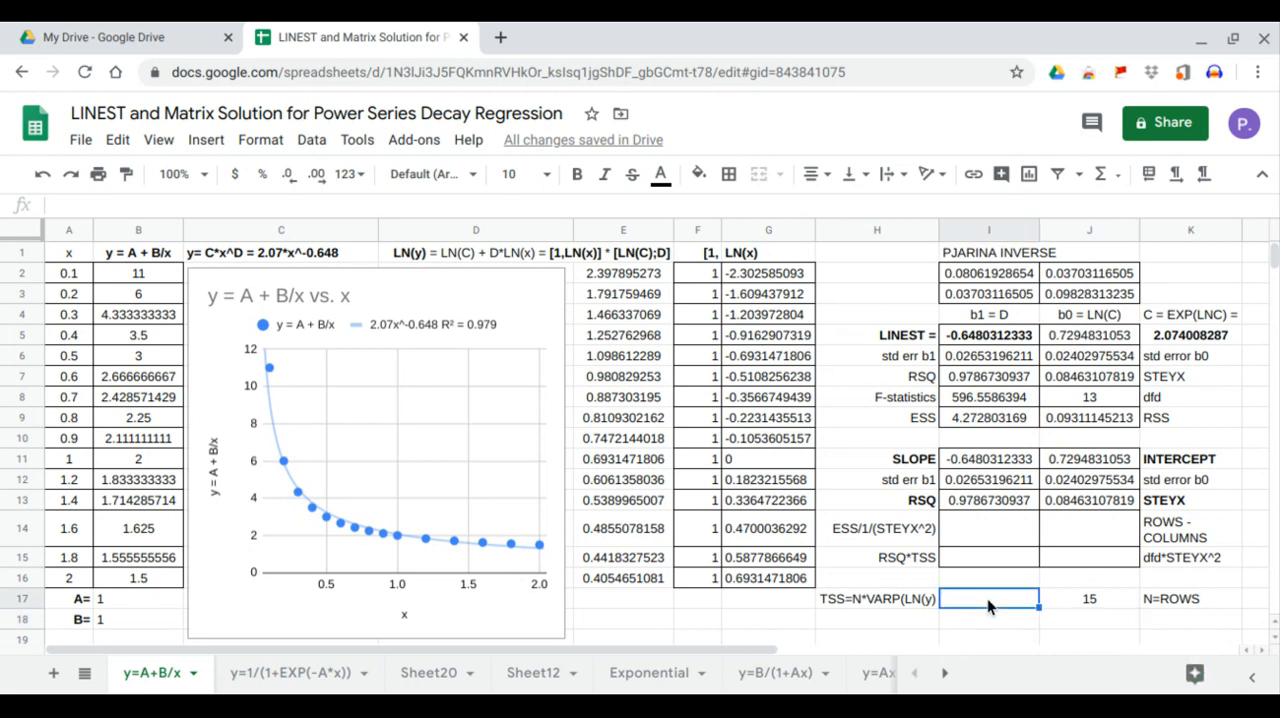
{"action": "type", "text": "="}
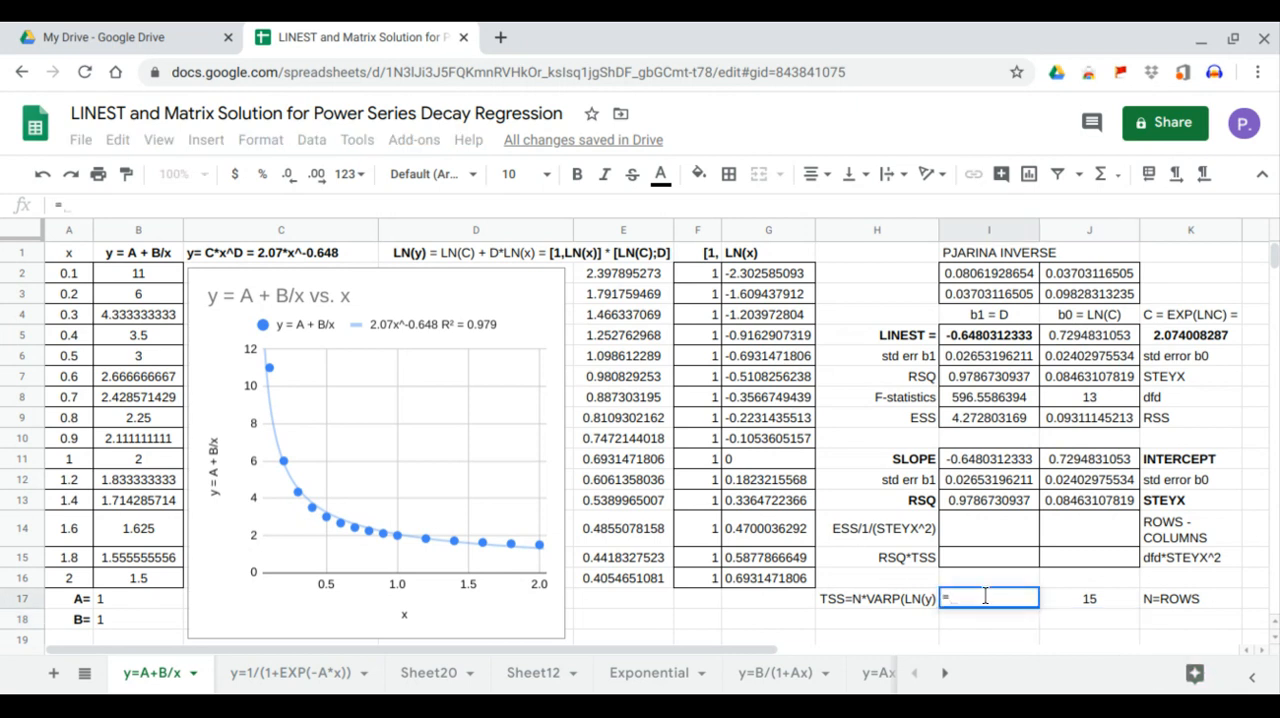
{"action": "left_click", "coordinate": [1083, 599]}
{"action": "type", "text": "*VARP("}
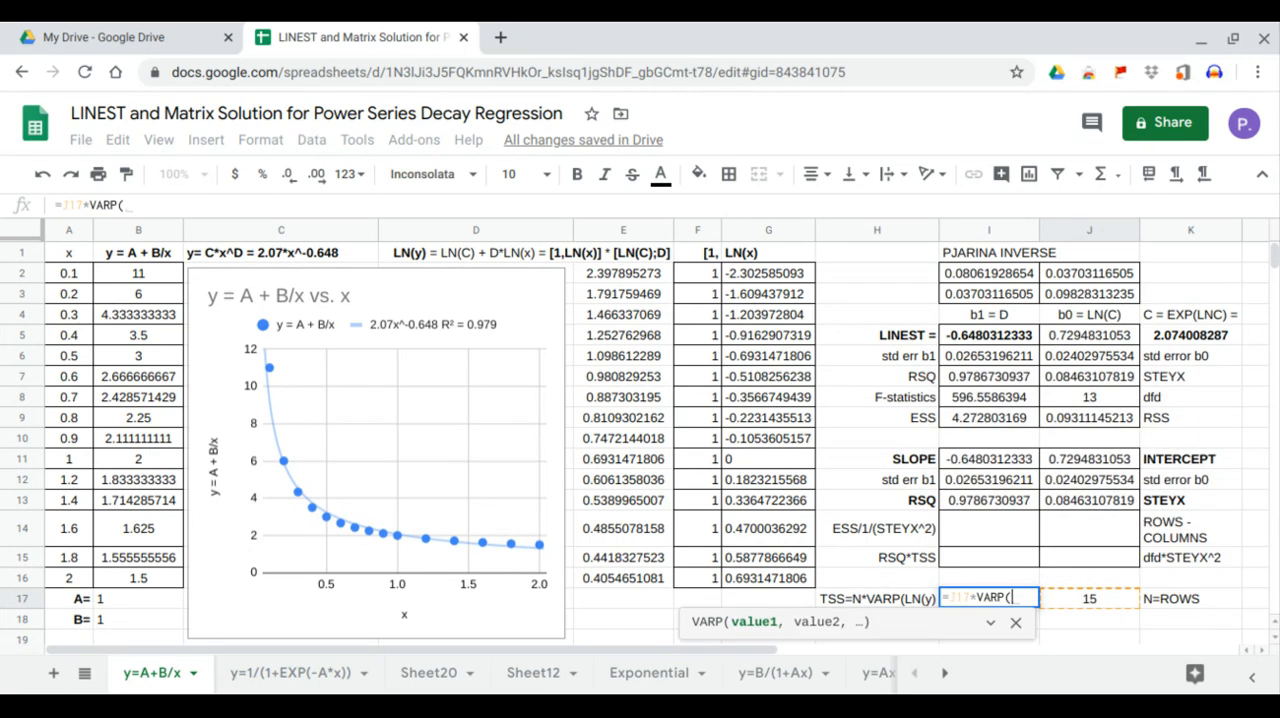
{"action": "left_click_drag", "start_coordinate": [639, 280], "coordinate": [619, 578]}
{"action": "key", "text": "Return"}
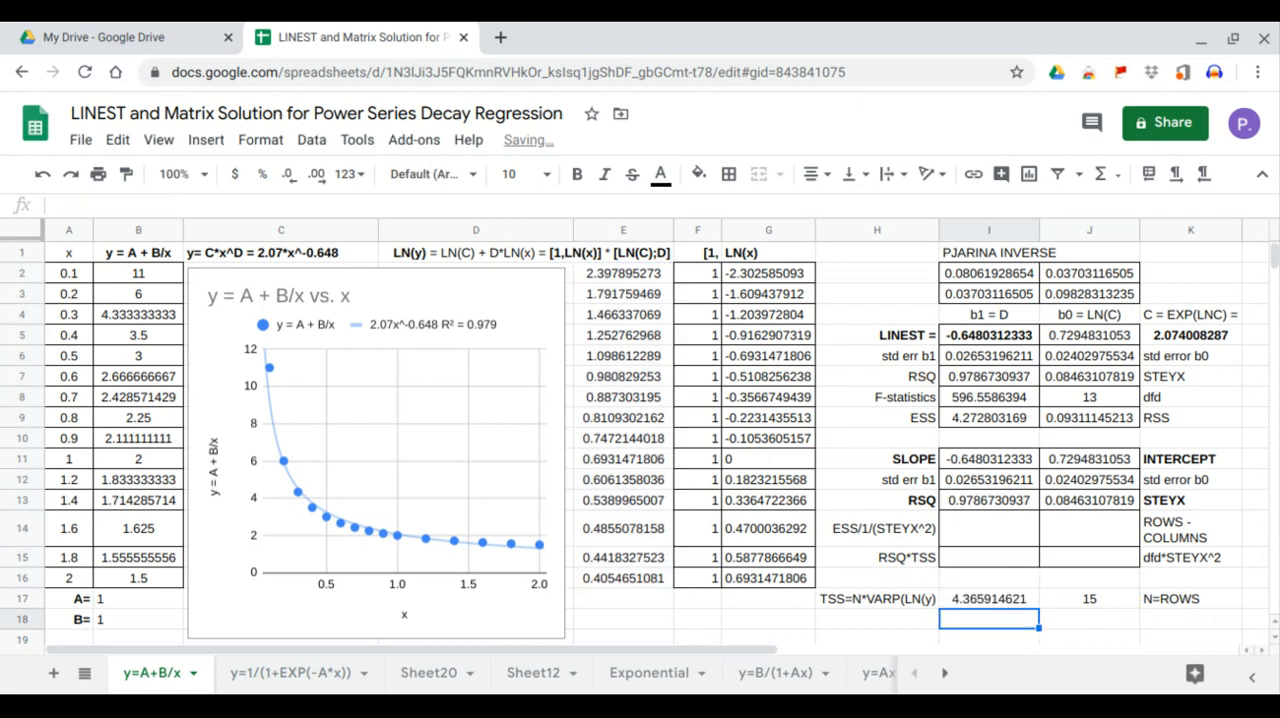
Calculate the explained sum of squares in I15 with =I13*I17 and compare it with the LINEST value in I9
{"action": "left_click", "coordinate": [1021, 560]}
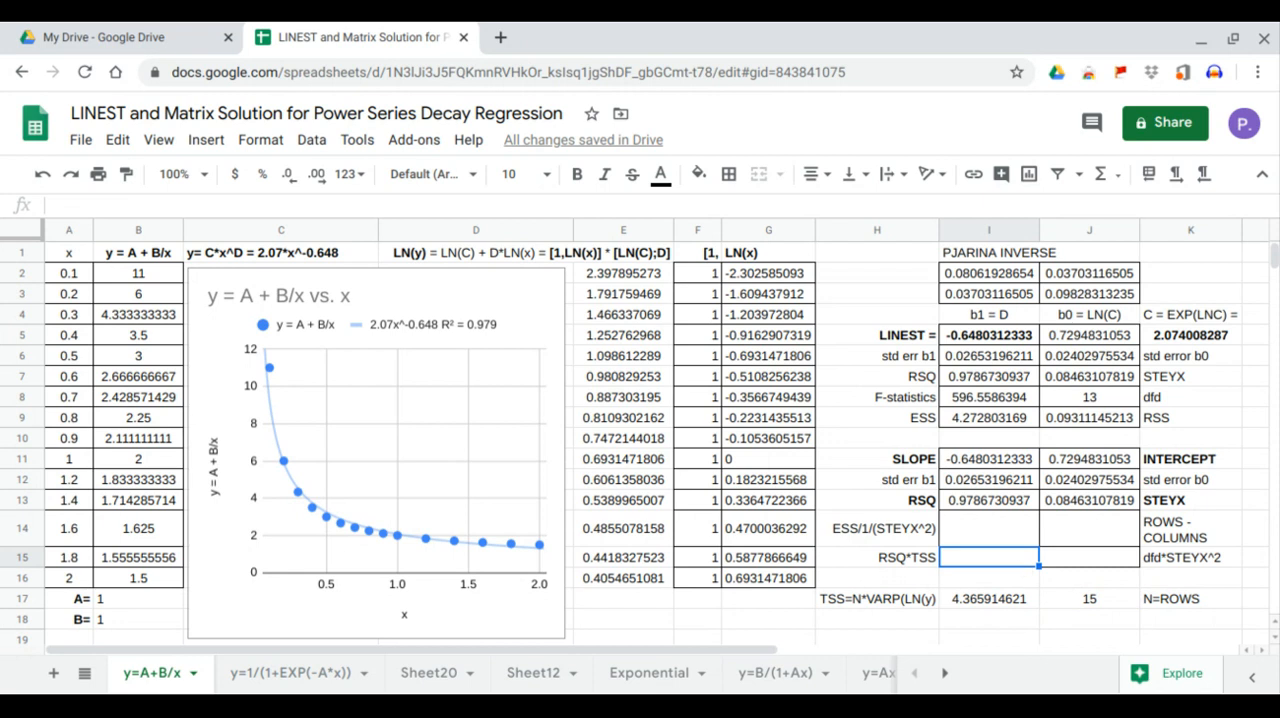
{"action": "type", "text": "="}
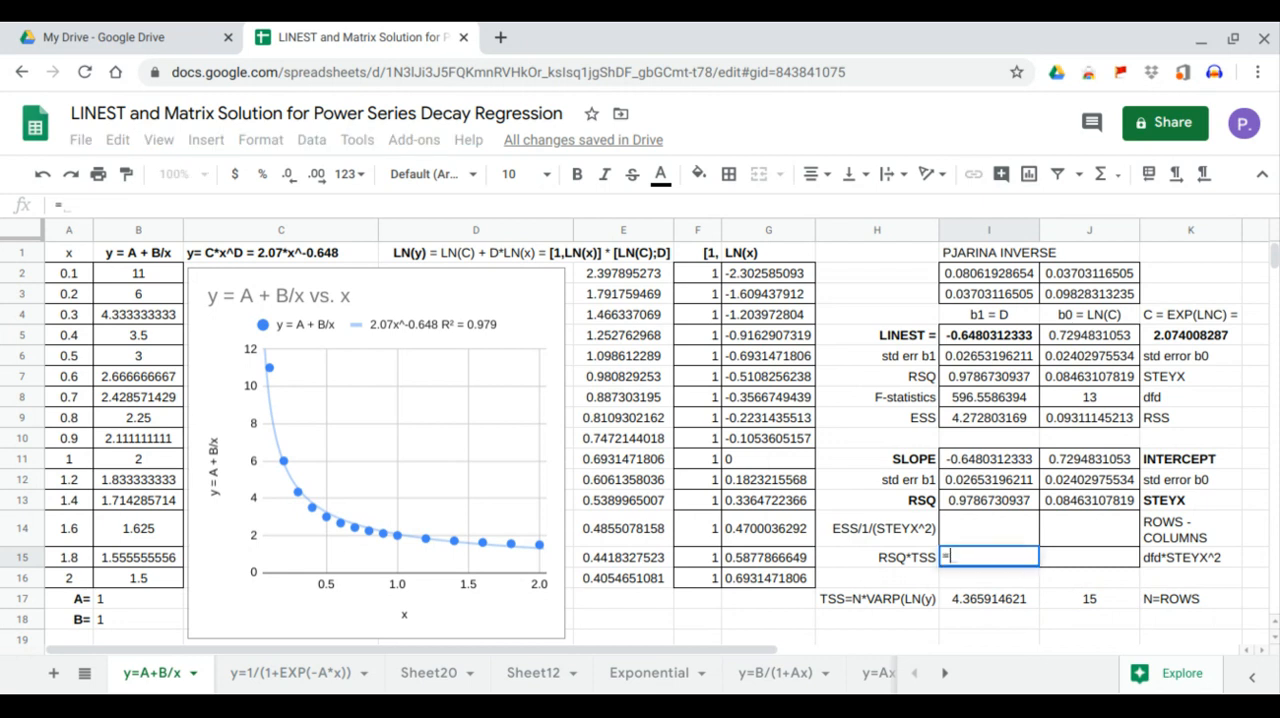
{"action": "left_click", "coordinate": [995, 502]}
{"action": "type", "text": "*"}
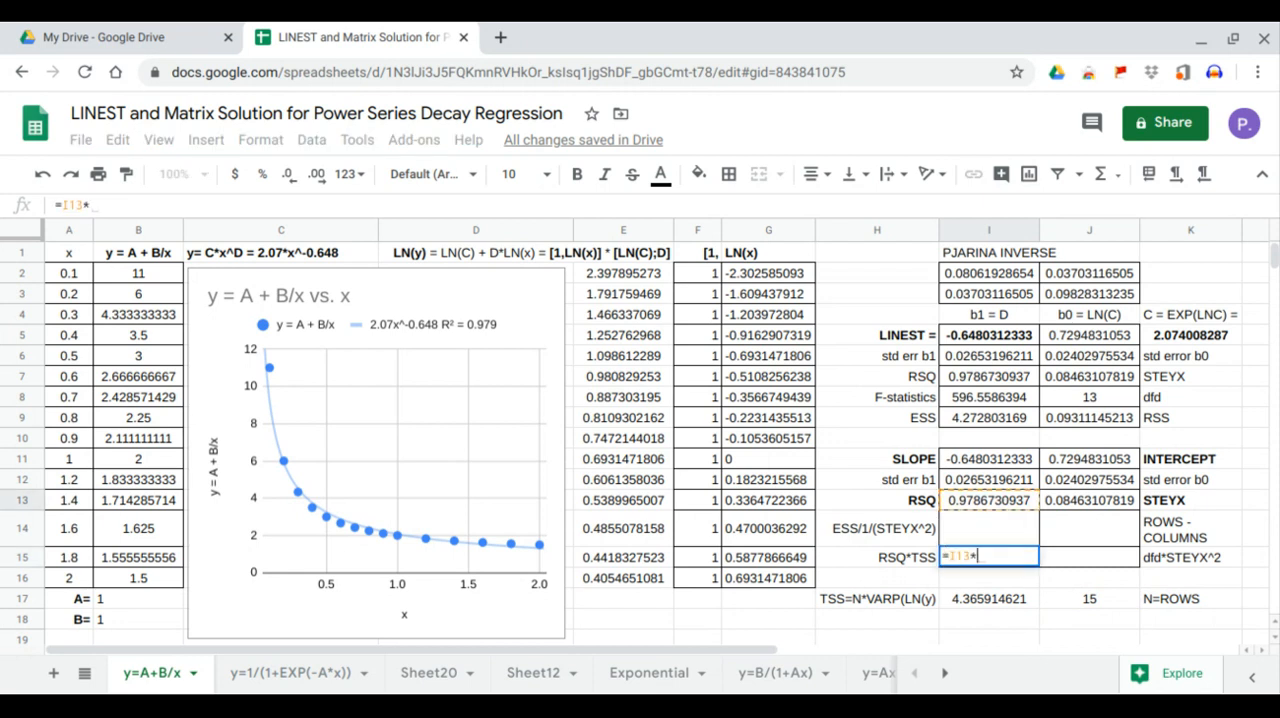
{"action": "left_click", "coordinate": [991, 599]}
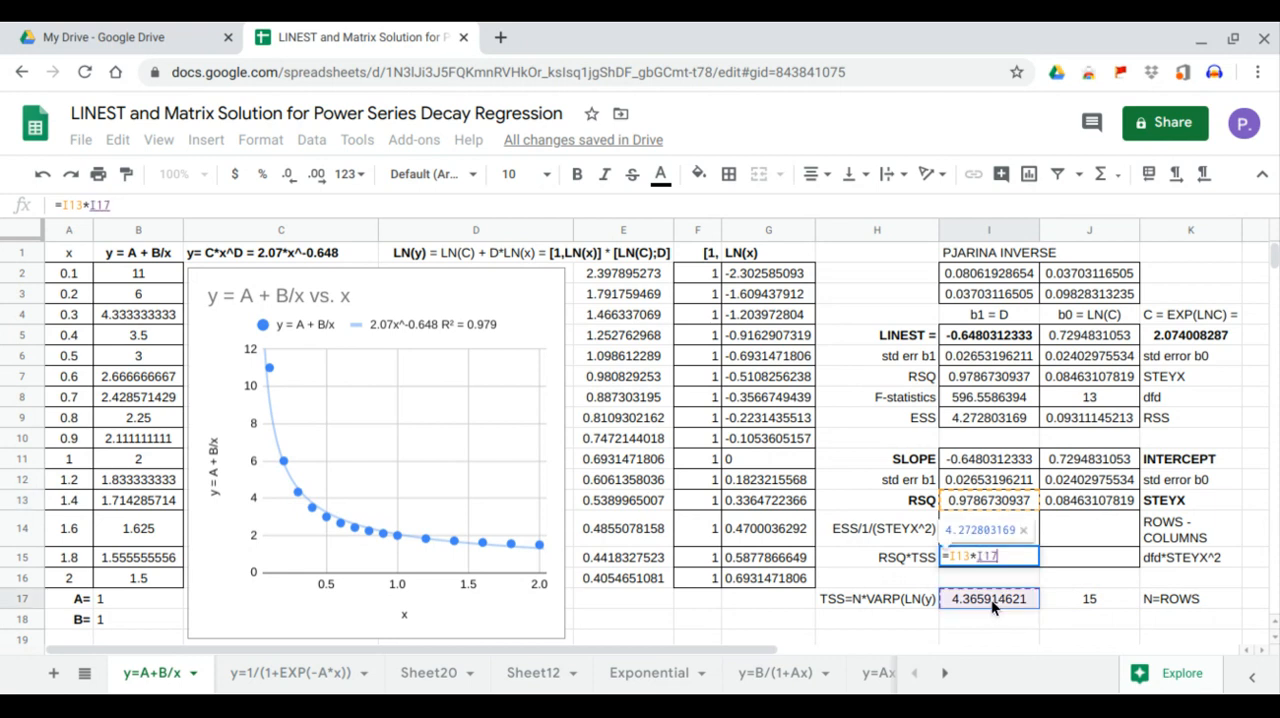
{"action": "key", "text": "Return"}
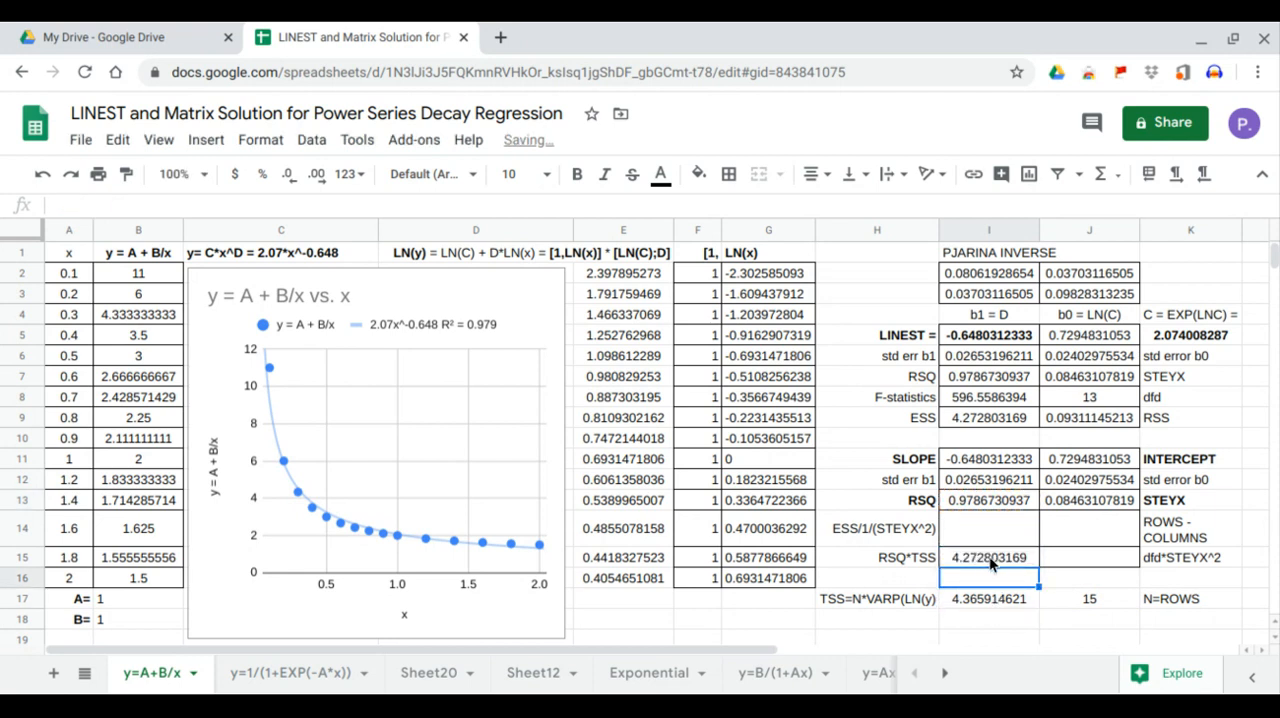
{"action": "left_click", "coordinate": [991, 562]}
{"action": "left_click", "coordinate": [994, 425]}
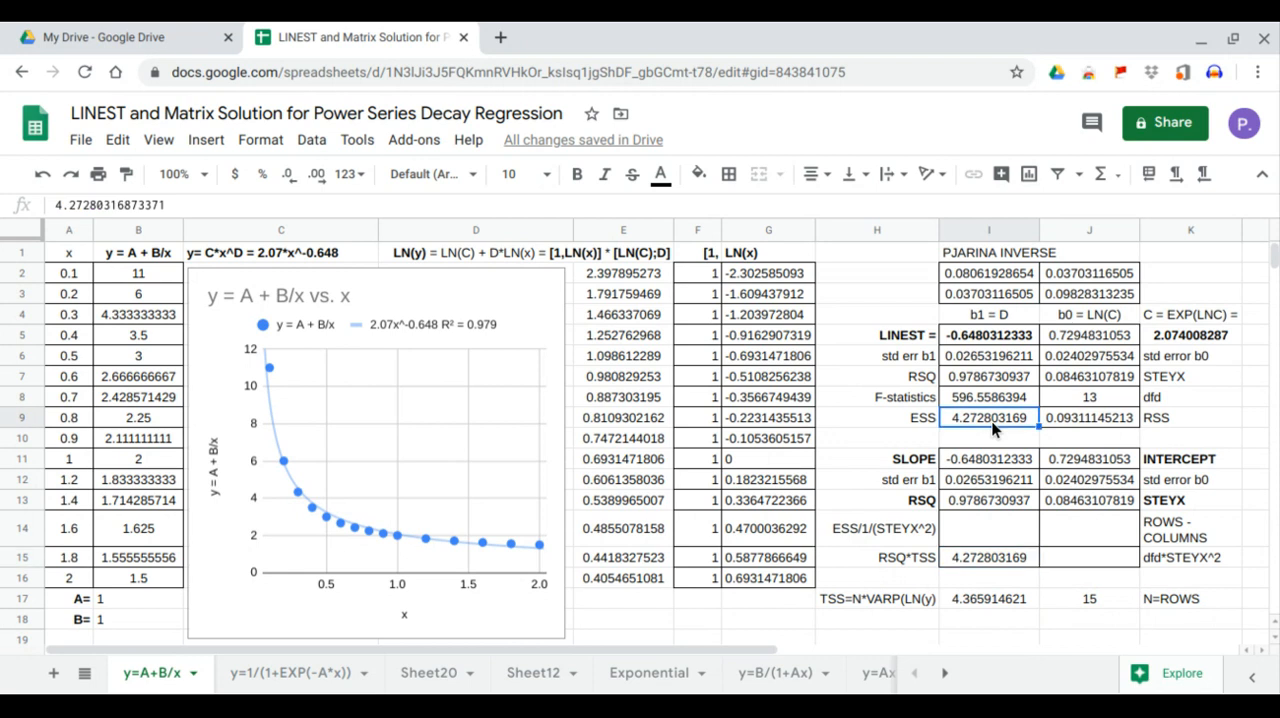
{"action": "left_click", "coordinate": [1066, 560]}
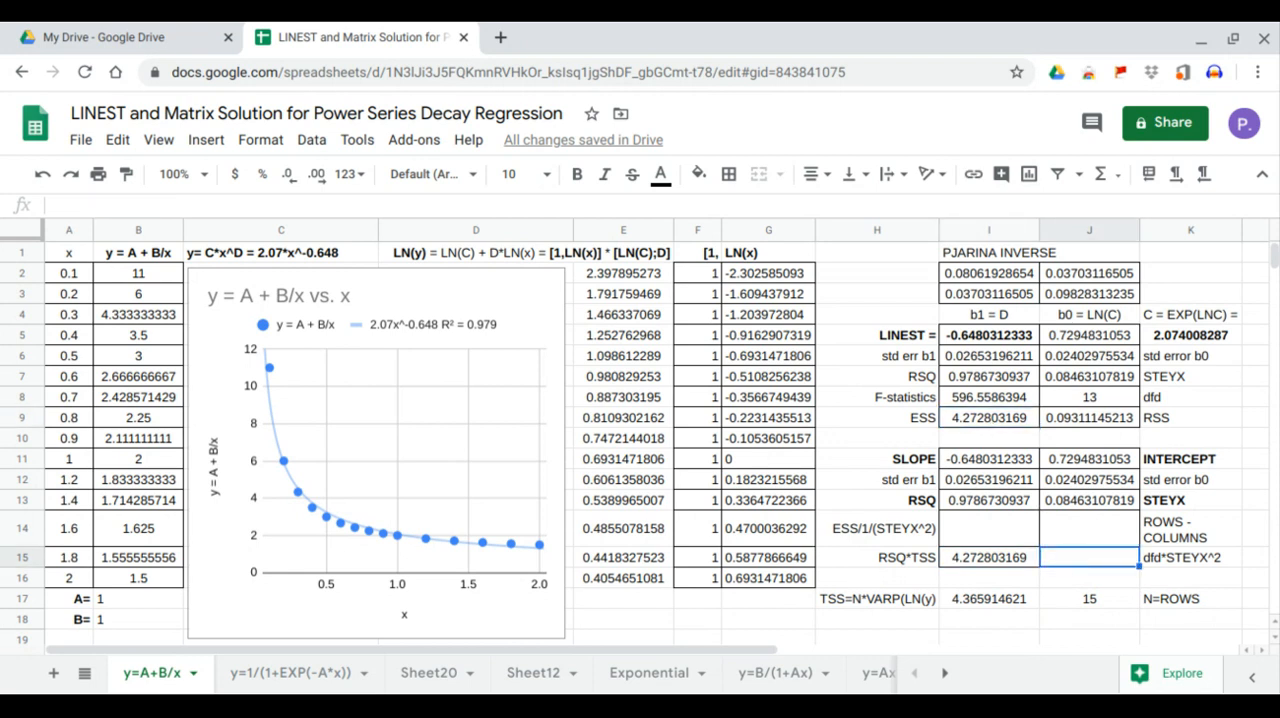
{"action": "type", "text": "="}
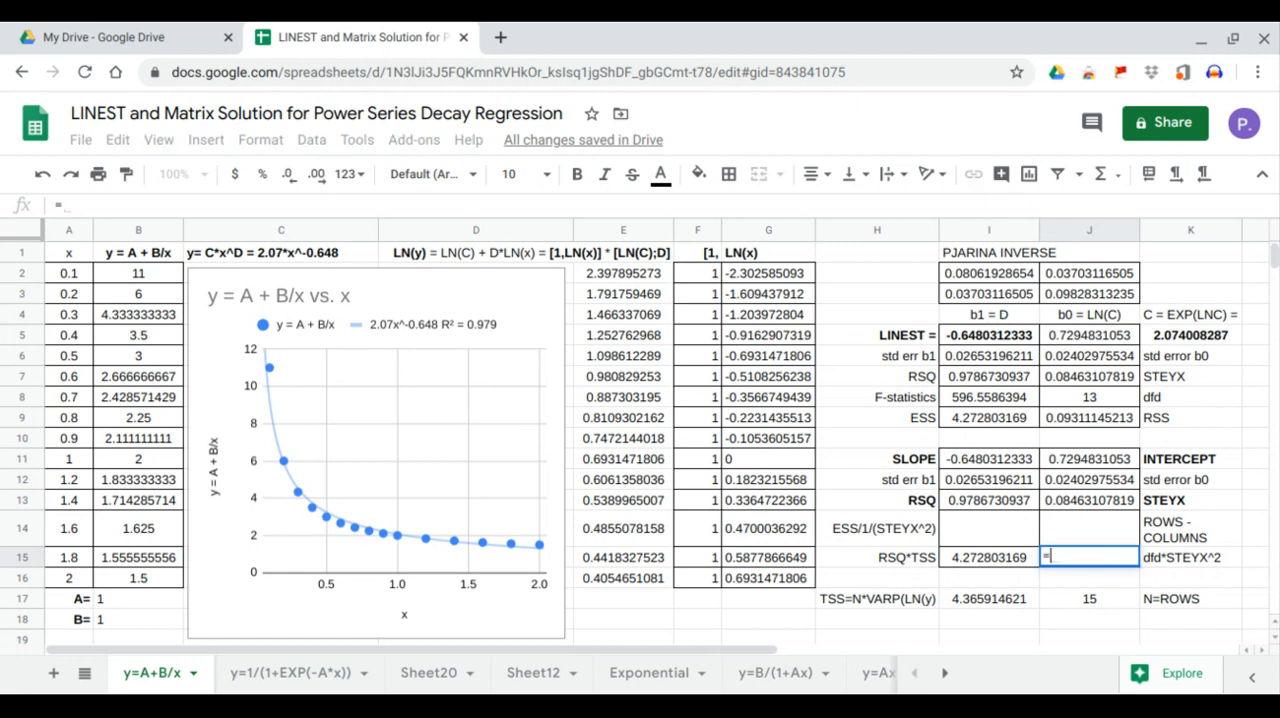
{"action": "key", "text": "Escape"}
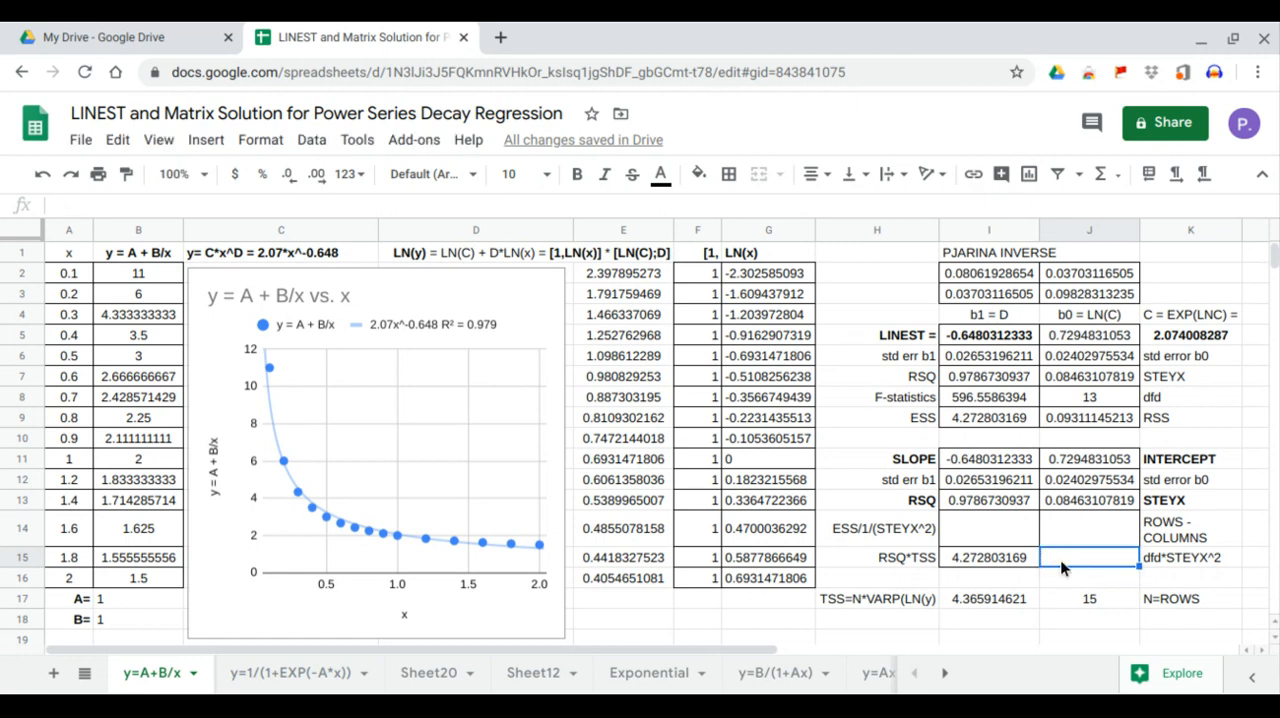
Calculate the degrees of freedom in J14 with =J17-COLUMNS(A2:B16)
{"action": "left_click", "coordinate": [1081, 541]}
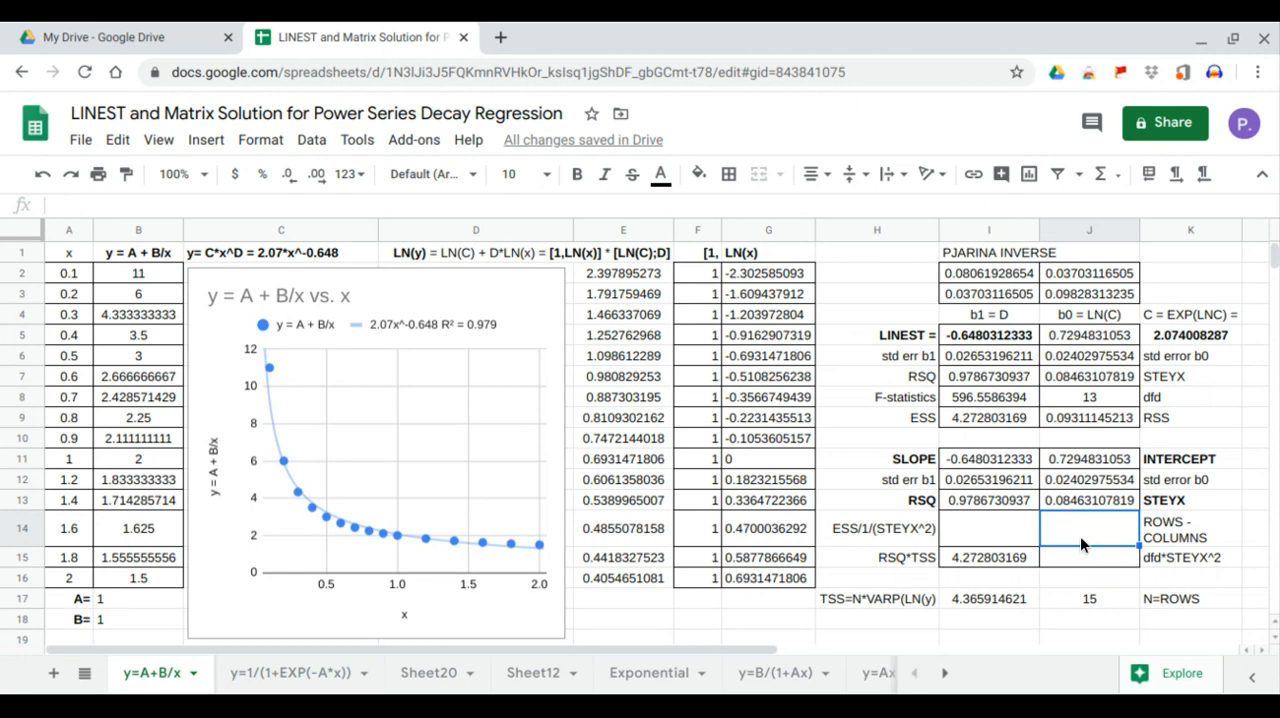
{"action": "type", "text": "="}
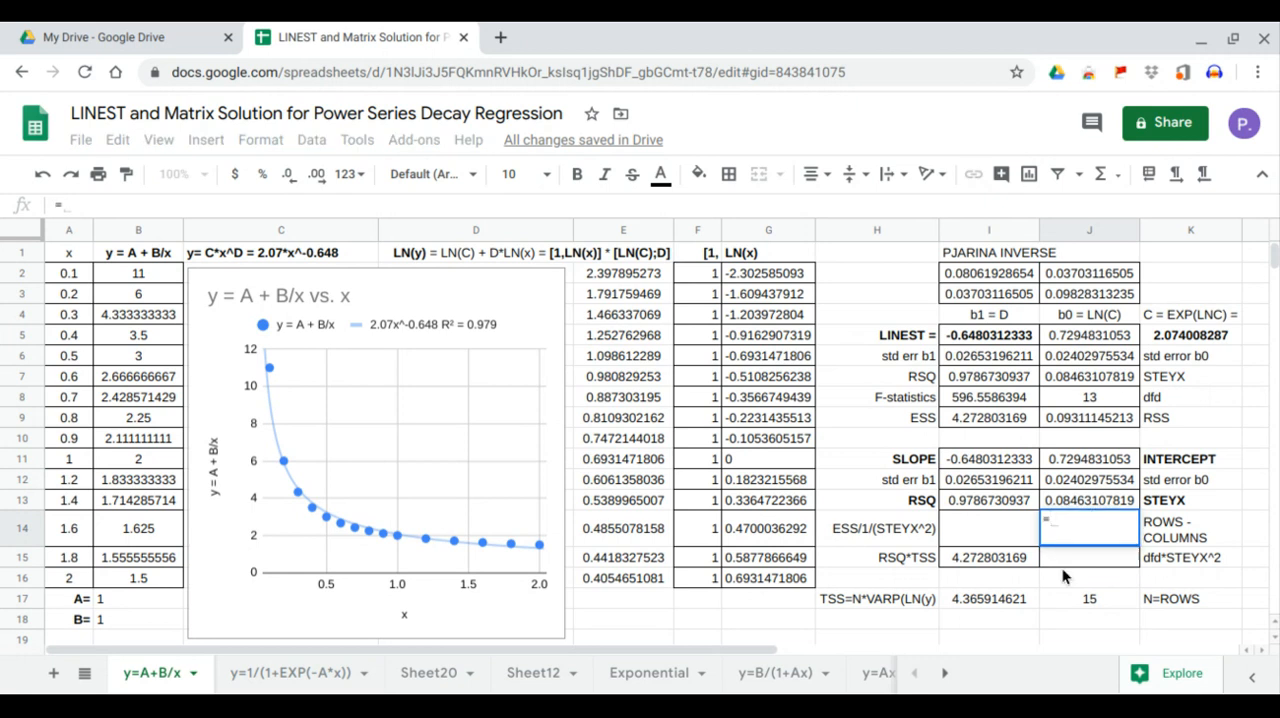
{"action": "left_click", "coordinate": [1068, 595]}
{"action": "type", "text": "-co"}
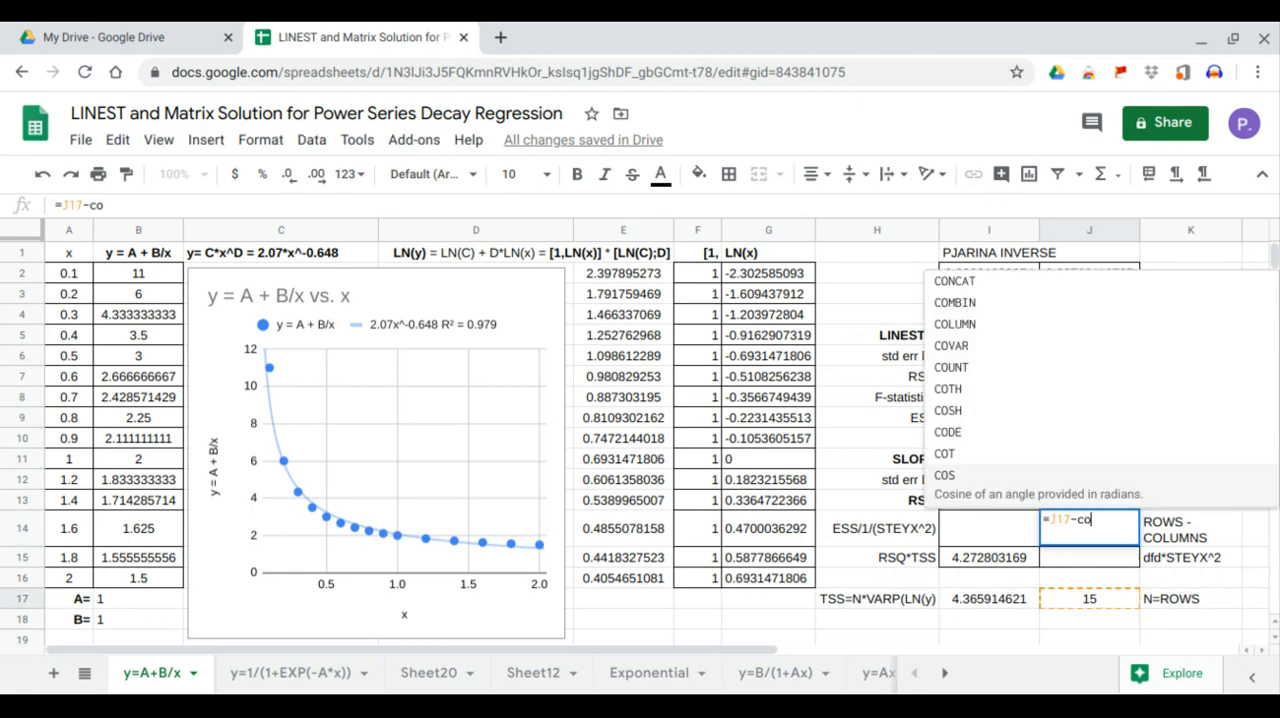
{"action": "type", "text": "lumns("}
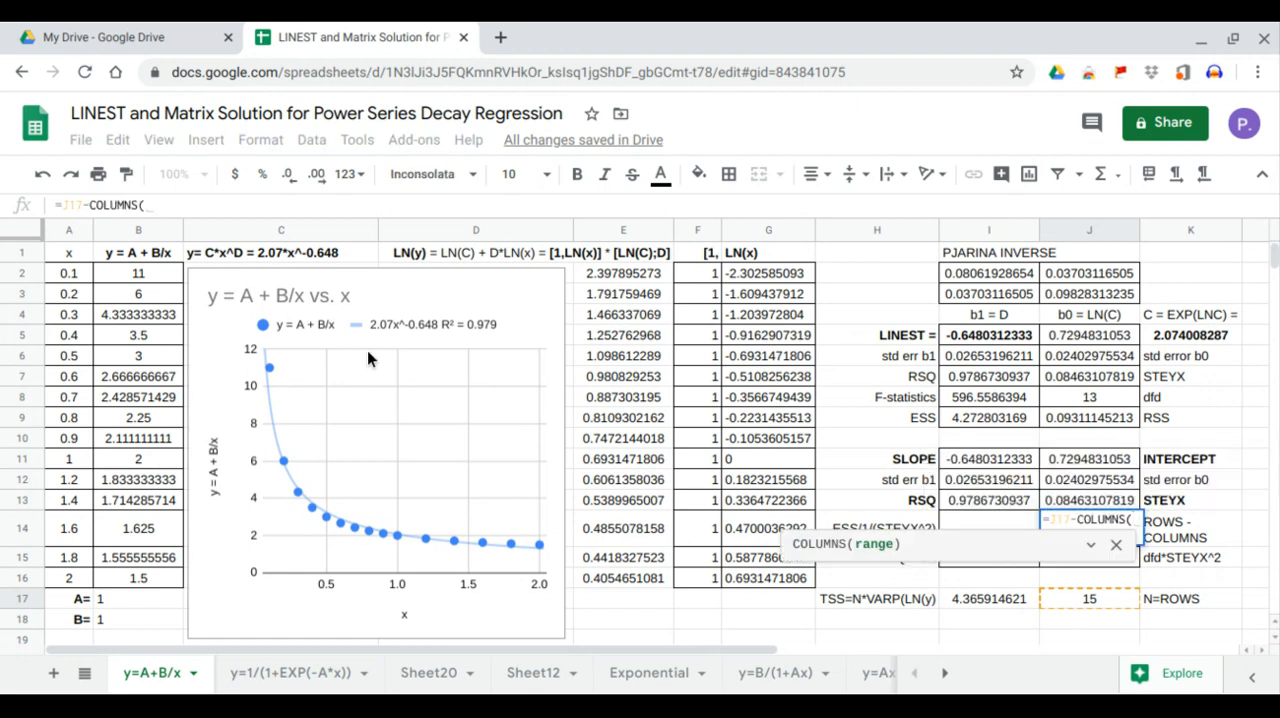
{"action": "left_click_drag", "start_coordinate": [74, 272], "coordinate": [151, 578]}
{"action": "key", "text": "Return"}
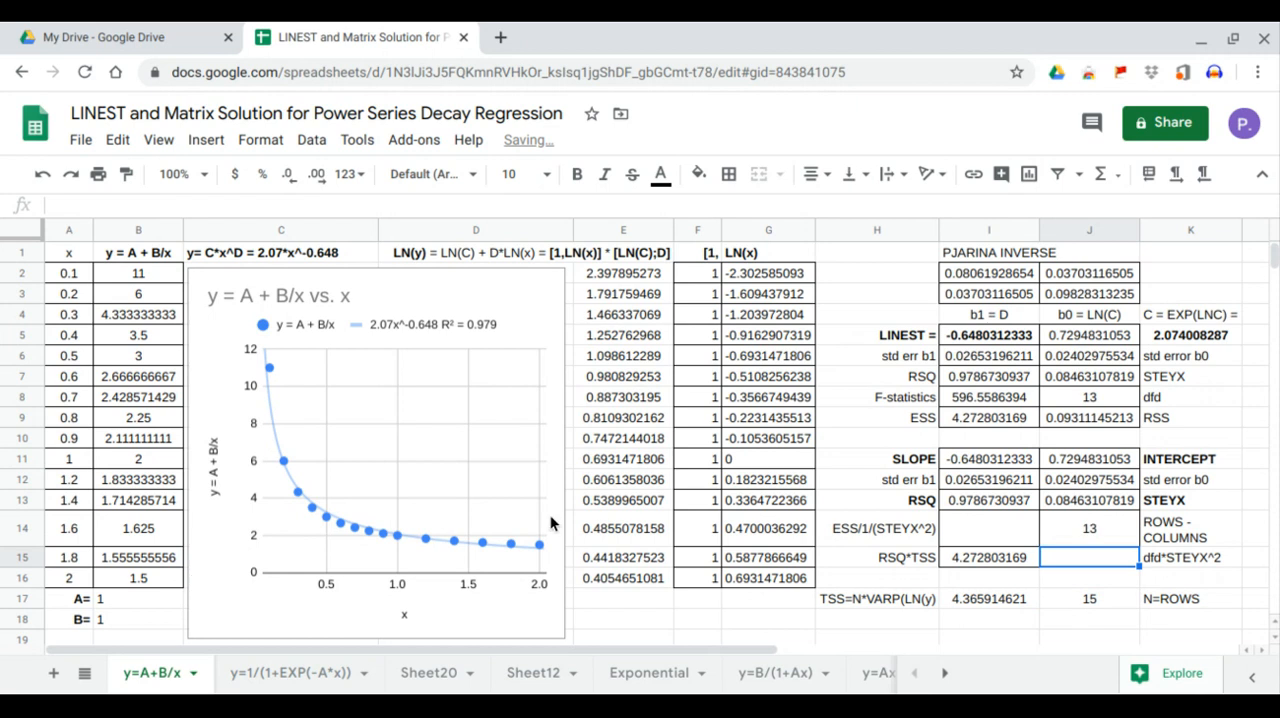
{"action": "left_click", "coordinate": [1060, 531]}
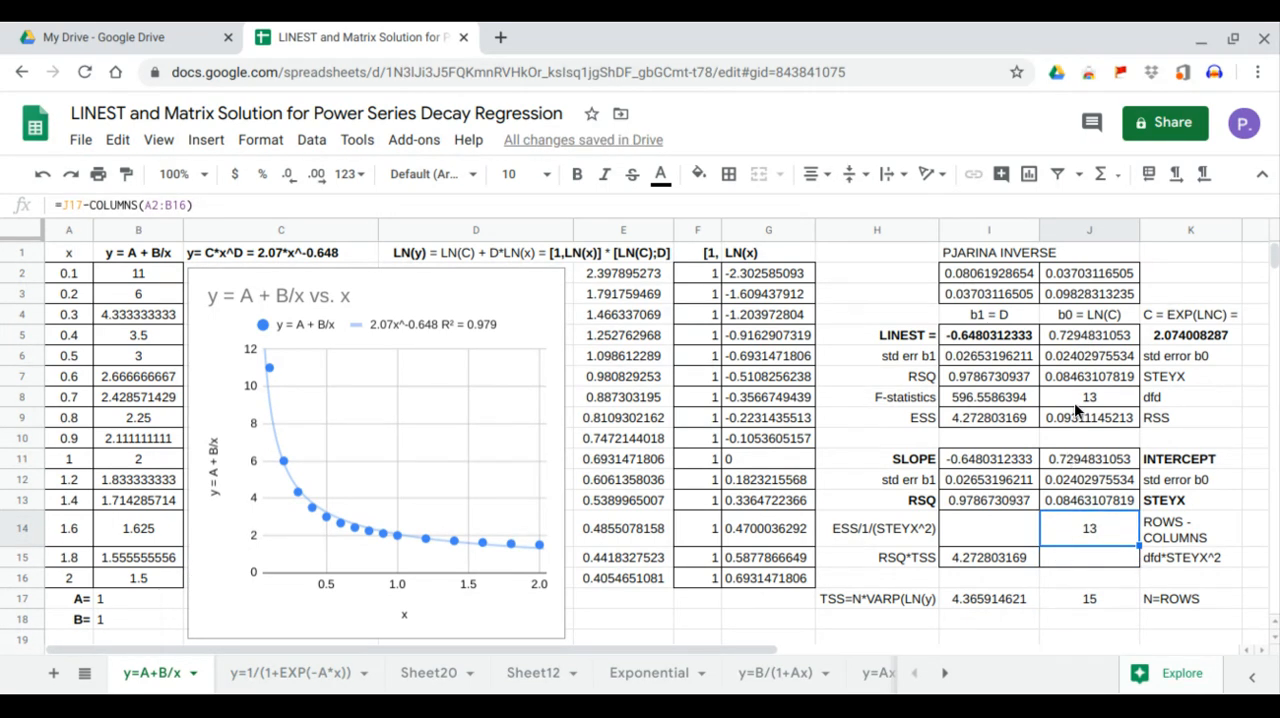
Calculate the residual sum of squares in J15 with =J14*J13^2 and compare it with the LINEST value in J9
{"action": "left_click", "coordinate": [1076, 403]}
{"action": "left_click", "coordinate": [1074, 558]}
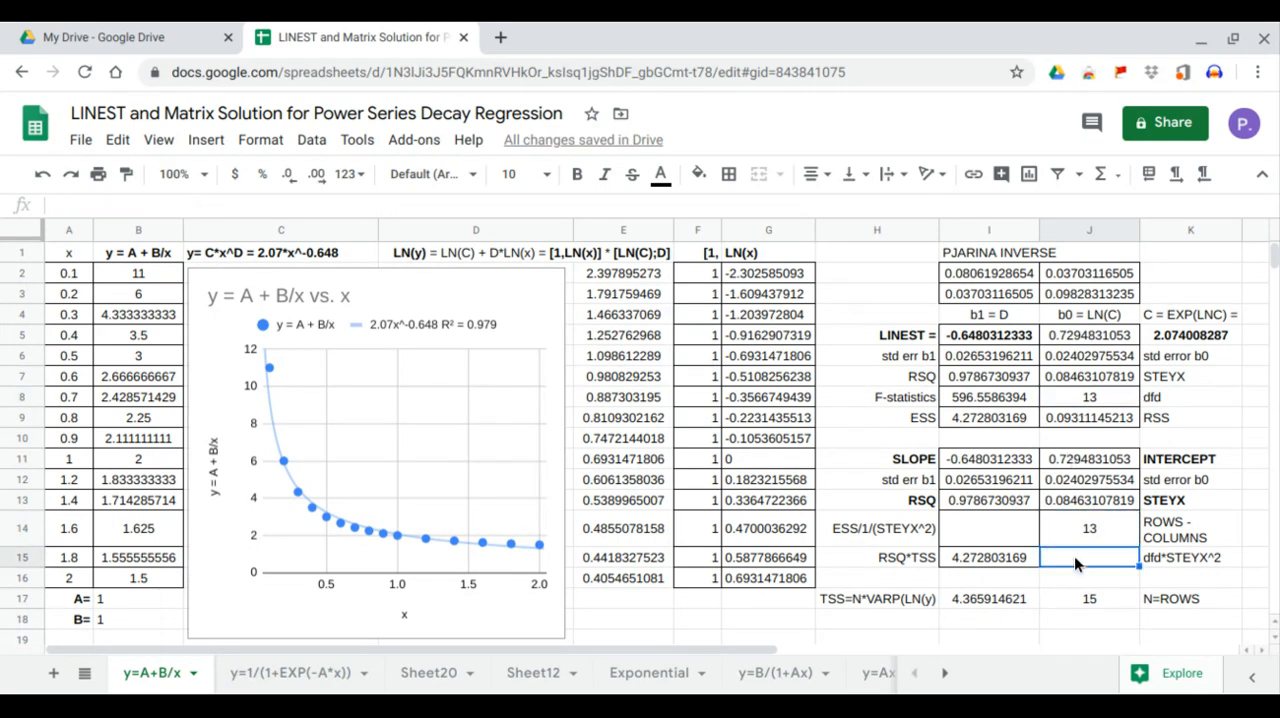
{"action": "type", "text": "="}
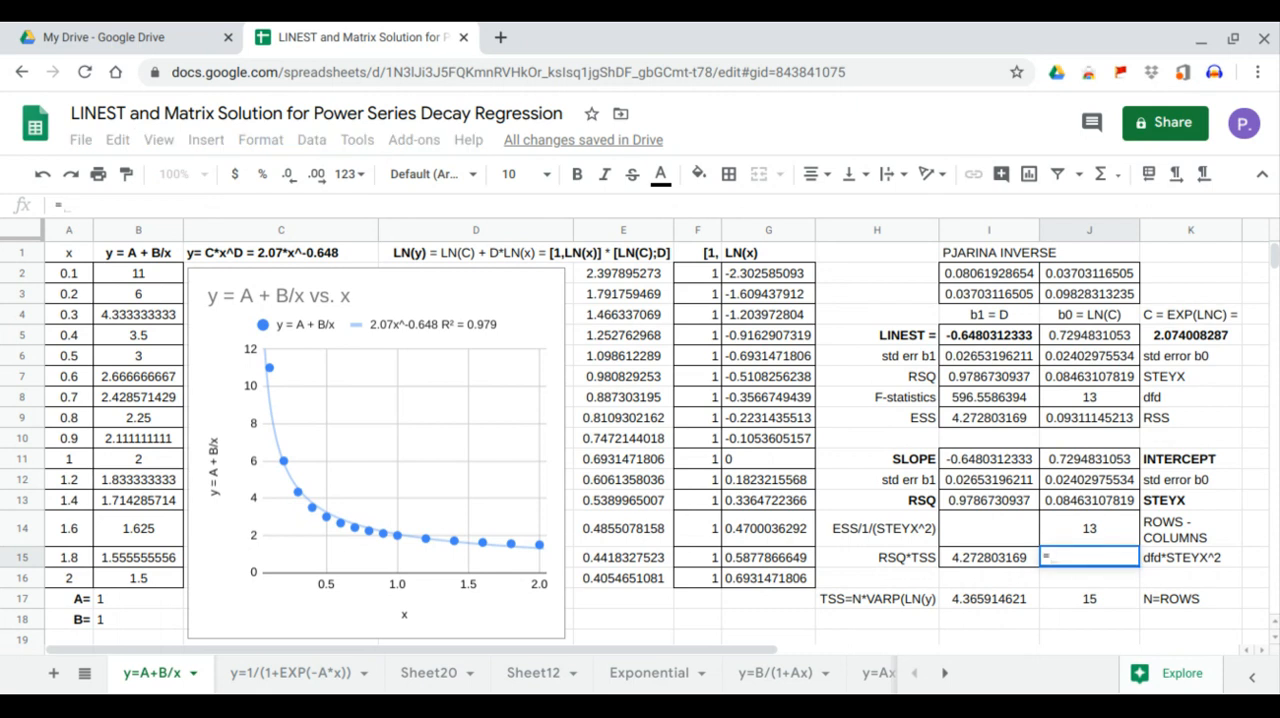
{"action": "left_click", "coordinate": [1051, 541]}
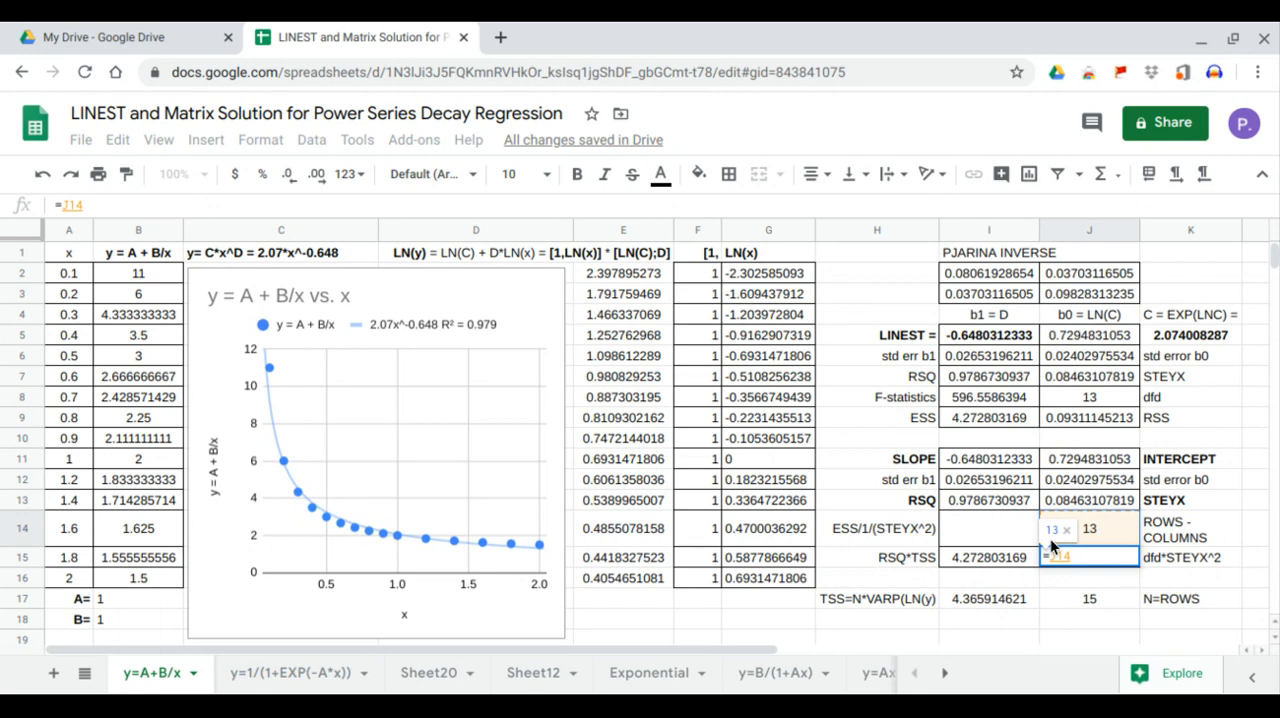
{"action": "type", "text": "*"}
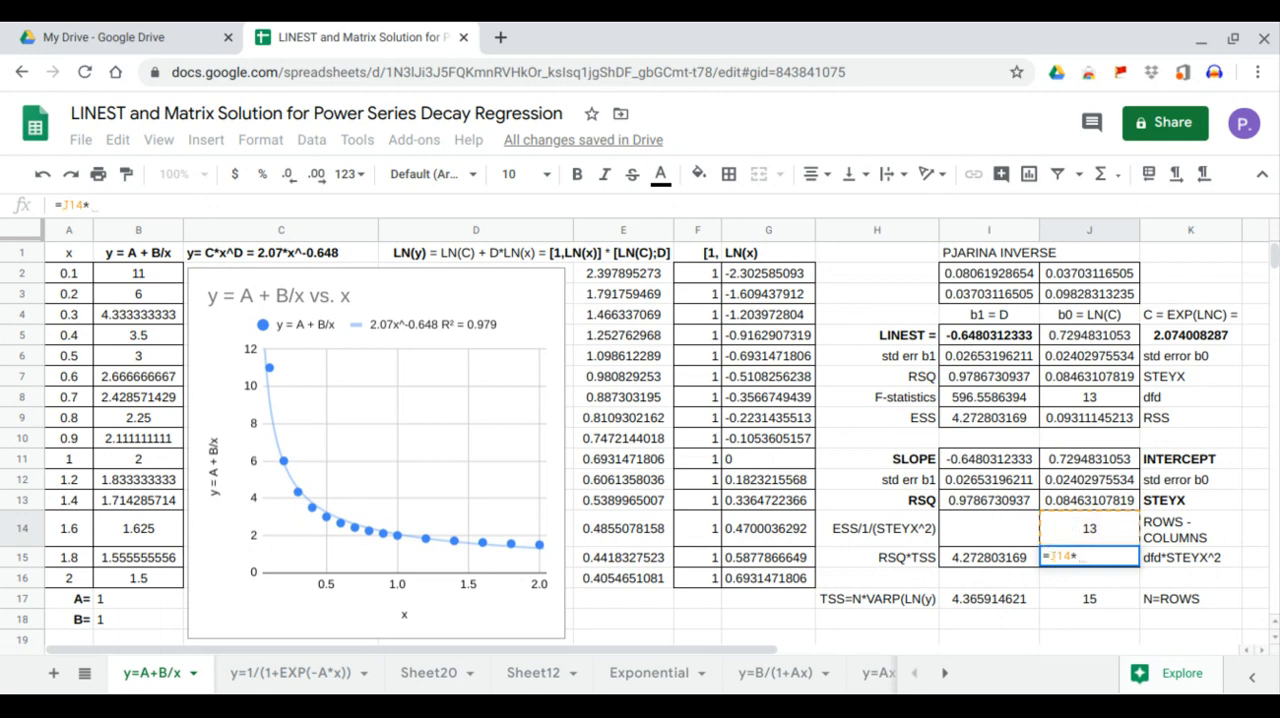
{"action": "left_click", "coordinate": [1054, 501]}
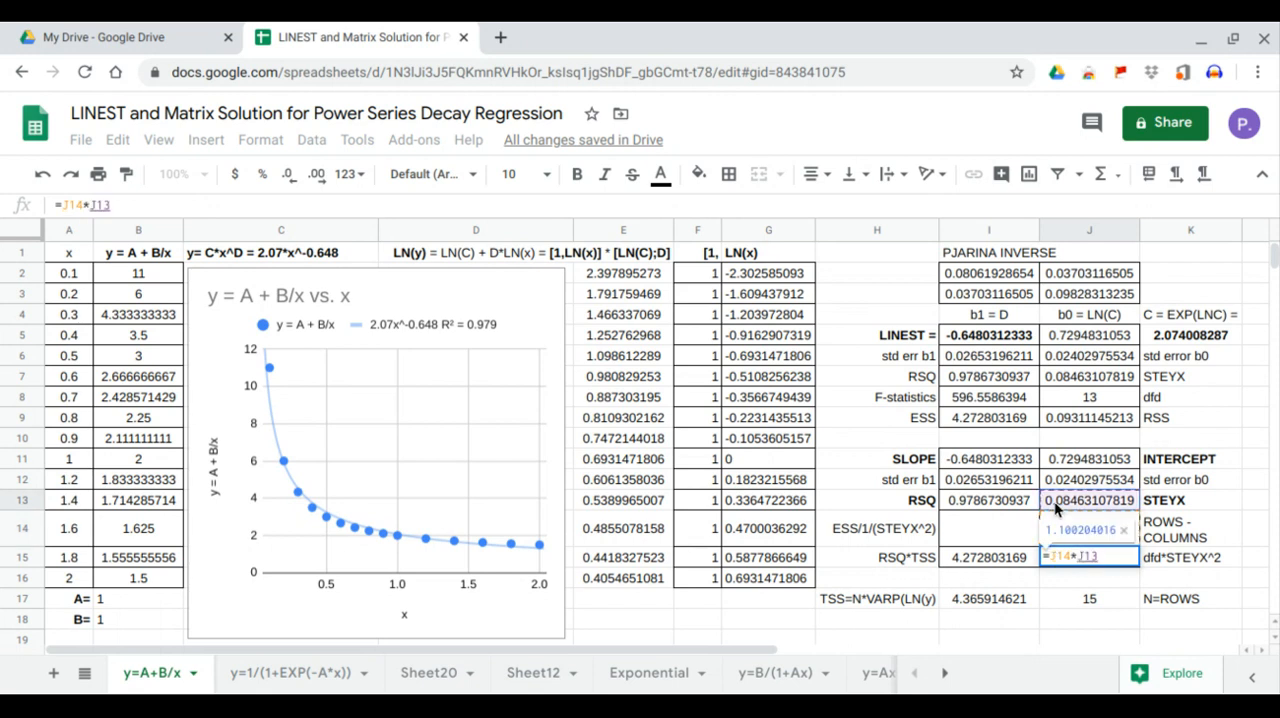
{"action": "key", "text": "Return"}
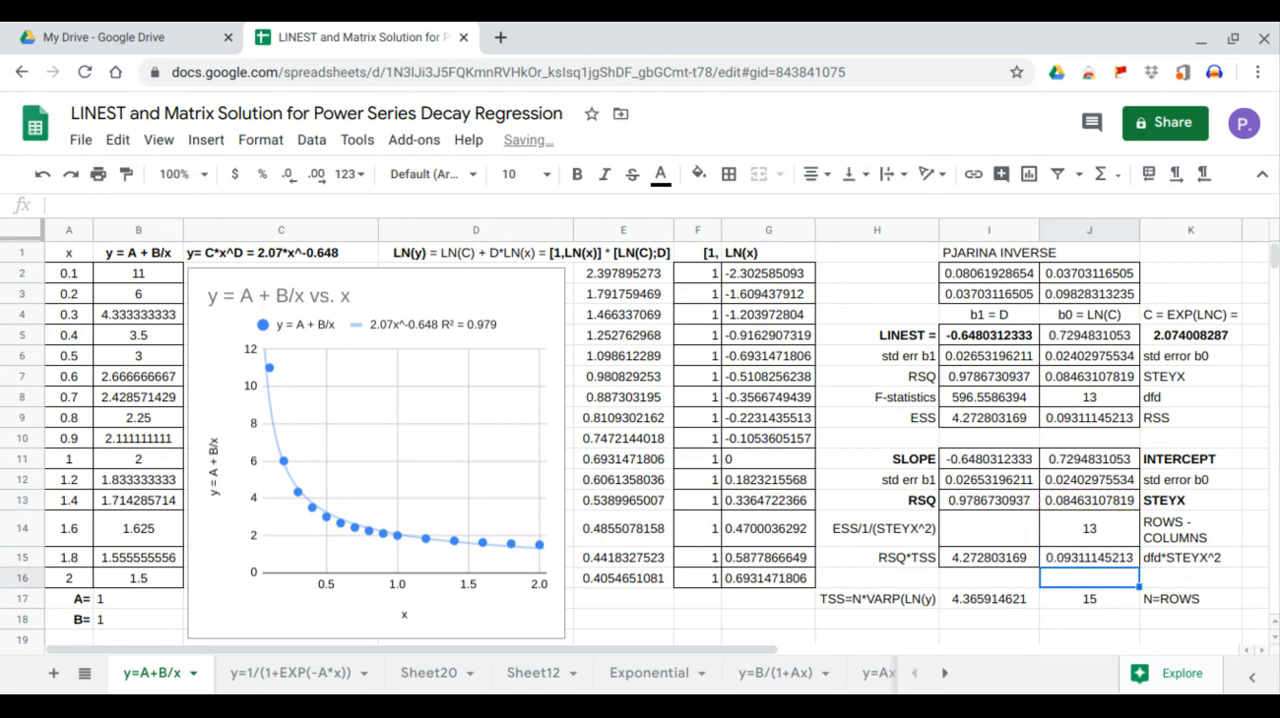
{"action": "left_click", "coordinate": [1080, 559]}
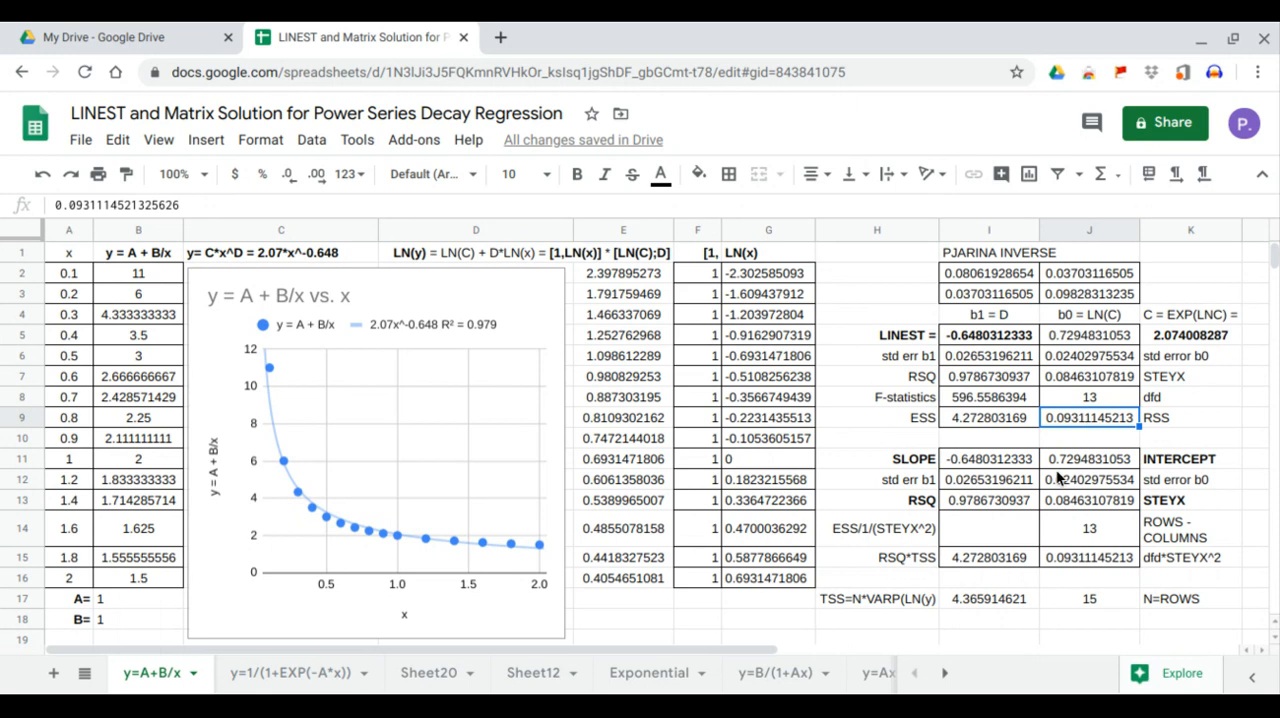
Calculate the F-statistic in I14 with =I15/1/J13^2 and compare it with the LINEST value in I8
{"action": "left_click", "coordinate": [1017, 555]}
{"action": "left_click", "coordinate": [1017, 540]}
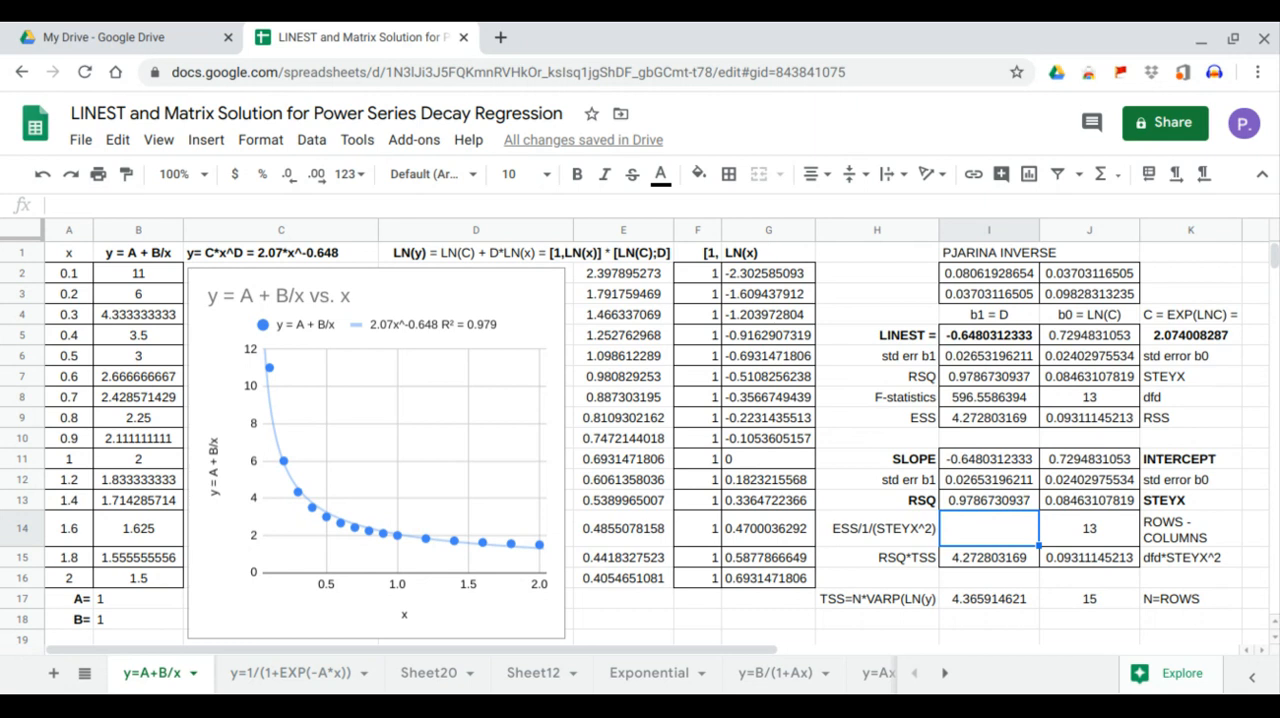
{"action": "type", "text": "="}
{"action": "left_click", "coordinate": [1001, 559]}
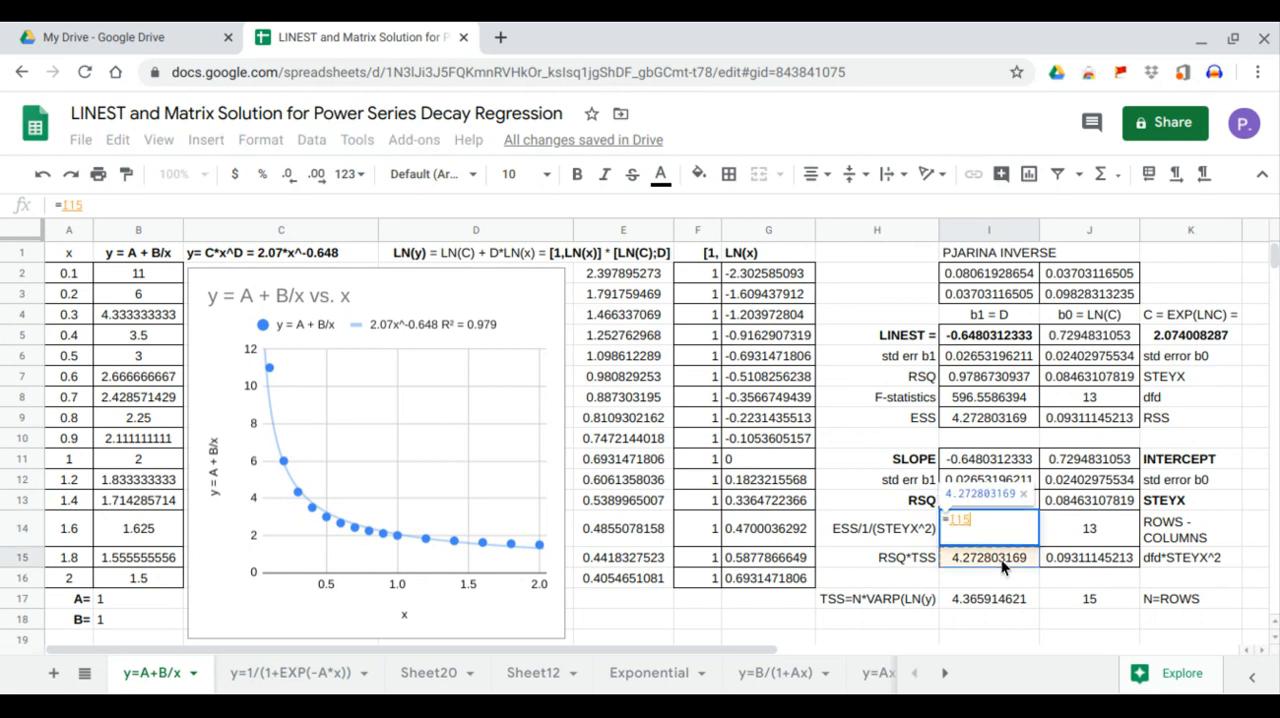
{"action": "type", "text": "/1"}
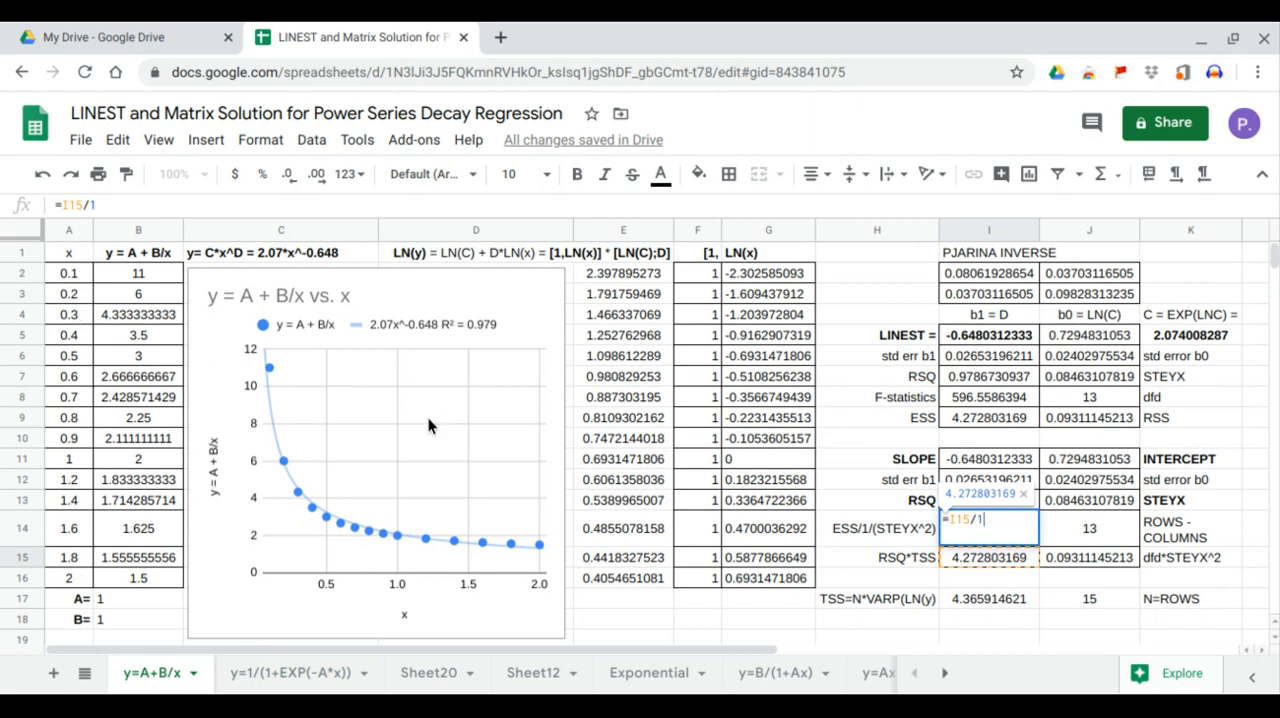
{"action": "type", "text": "/"}
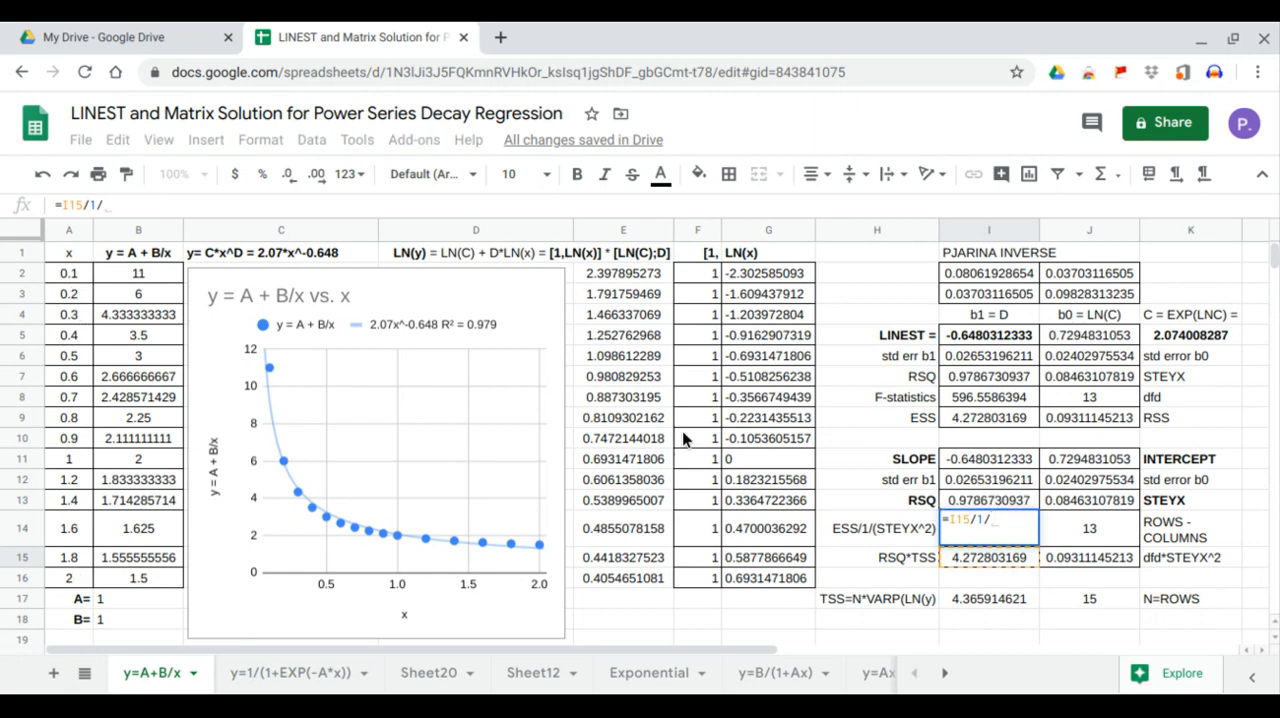
{"action": "left_click", "coordinate": [1054, 501]}
{"action": "type", "text": "^2"}
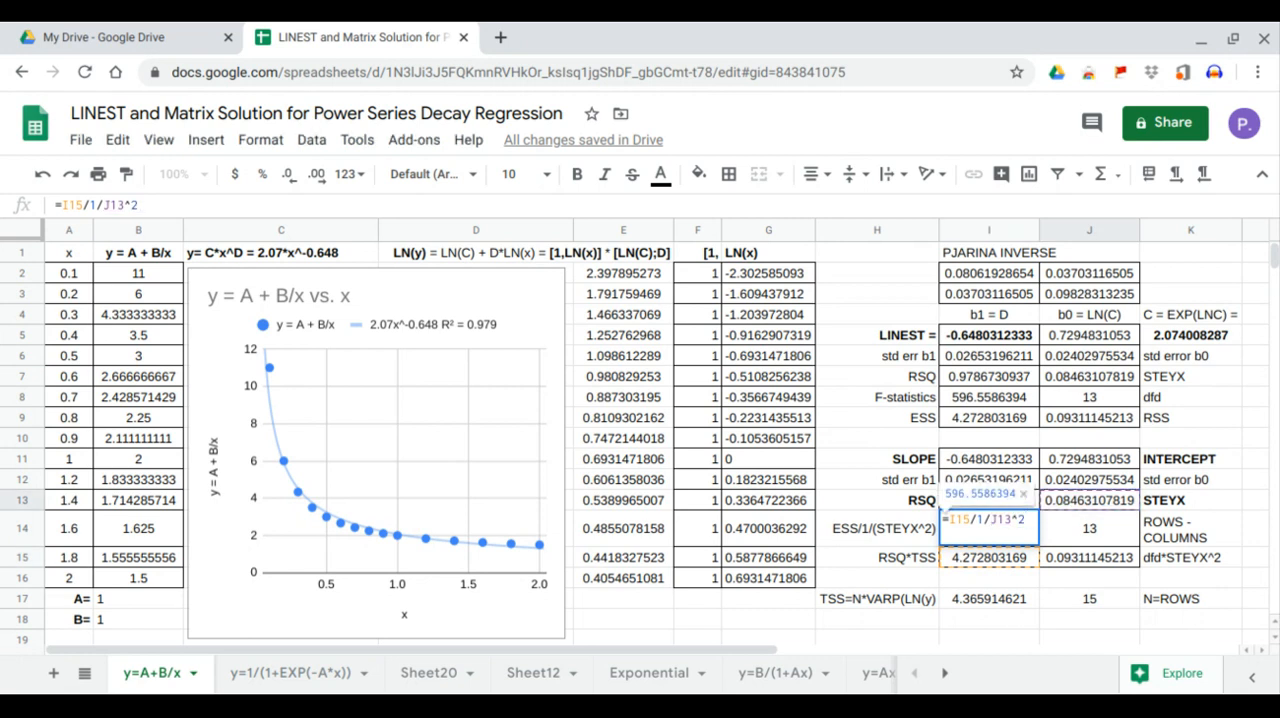
{"action": "key", "text": "Return"}
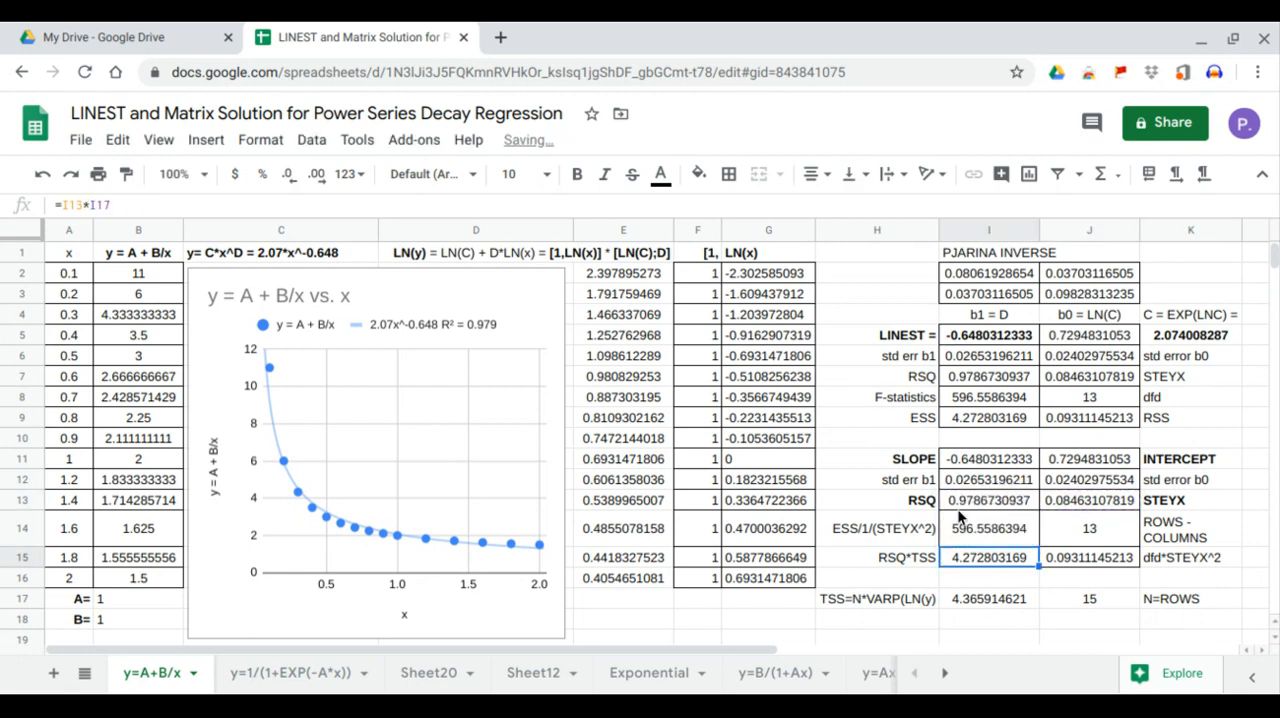
{"action": "left_click", "coordinate": [981, 528]}
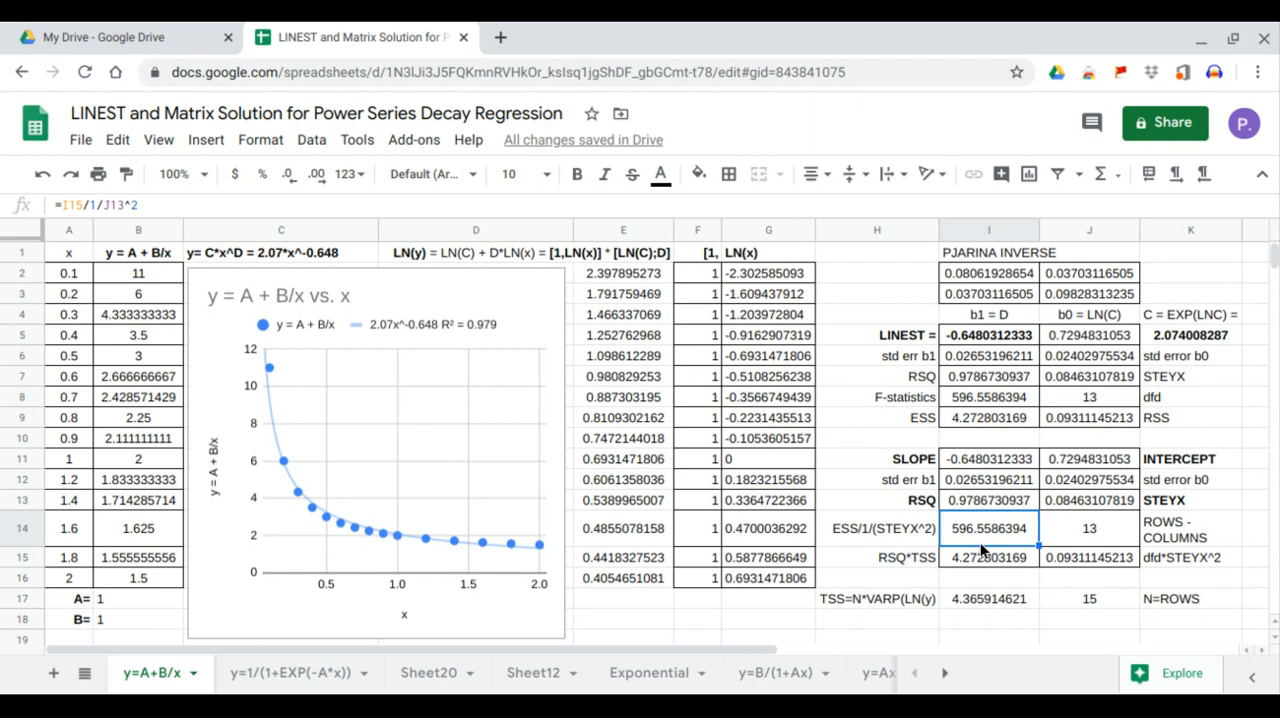
{"action": "left_click", "coordinate": [975, 400]}
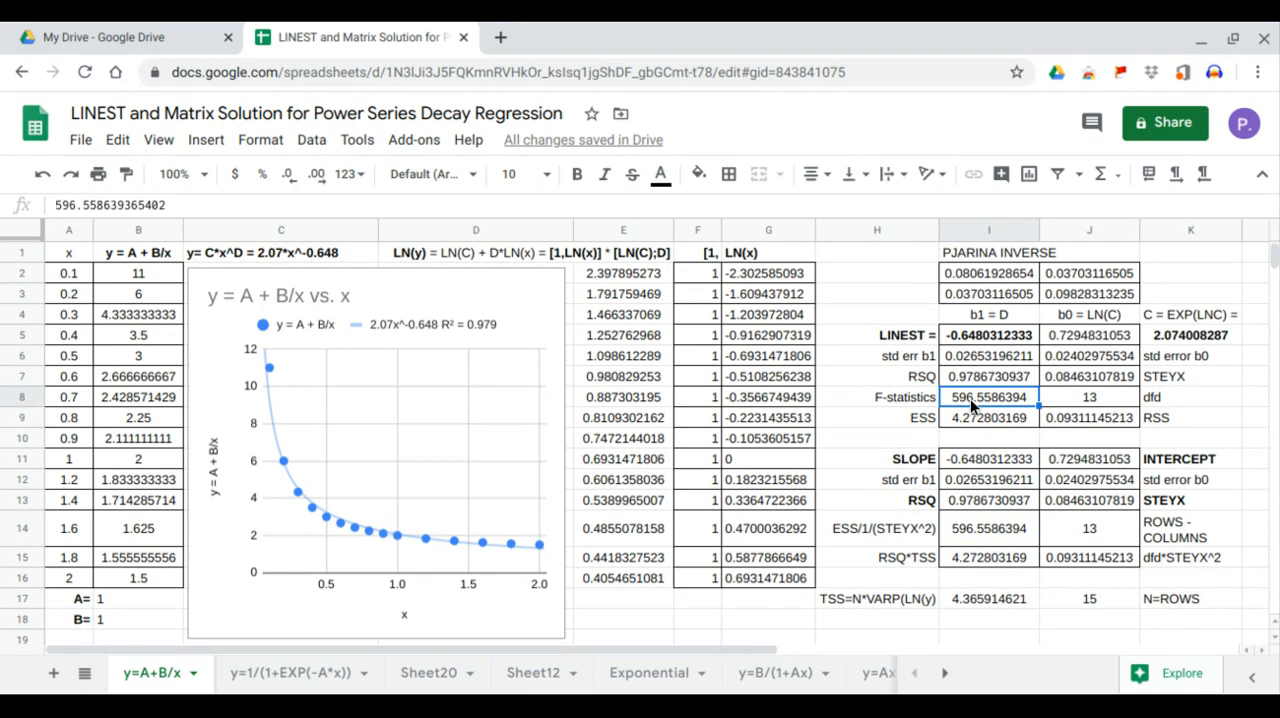